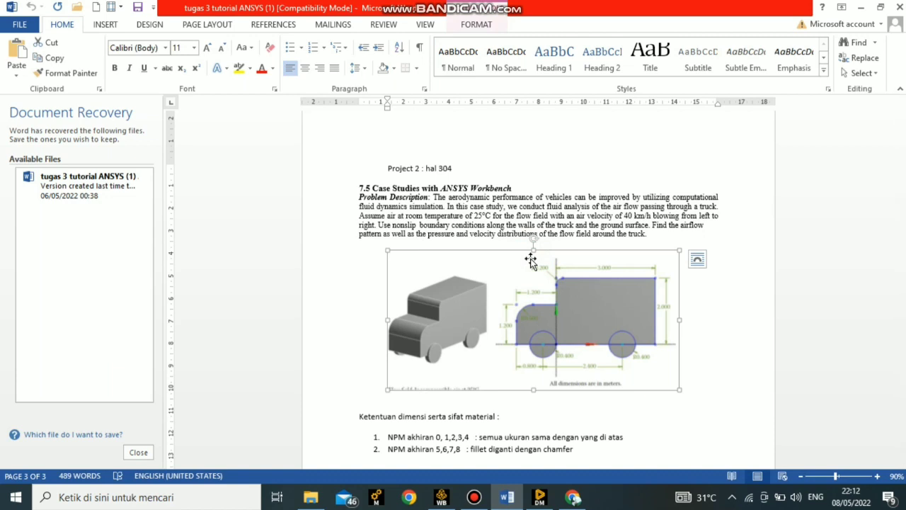
Step: Switch from Word to Ansys Workbench and open the Fluid Flow (CFX) geometry in DesignModeler
click(354, 287)
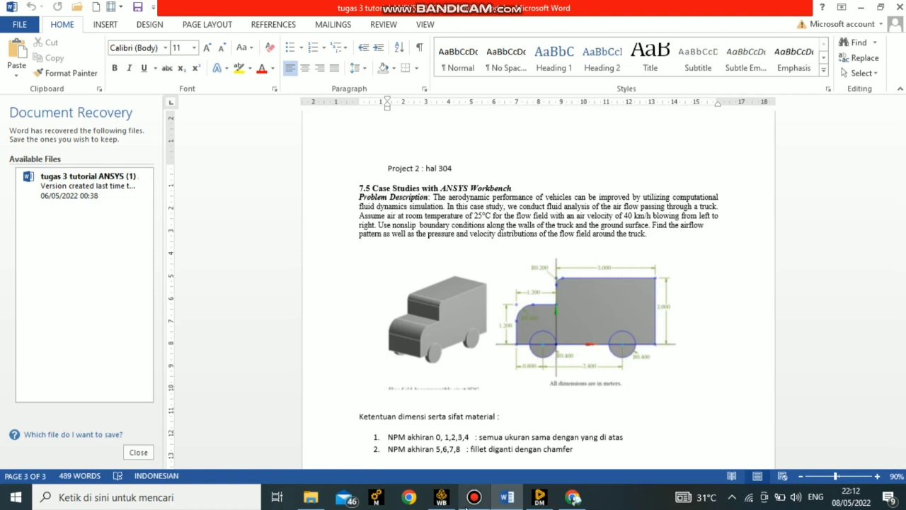
click(448, 502)
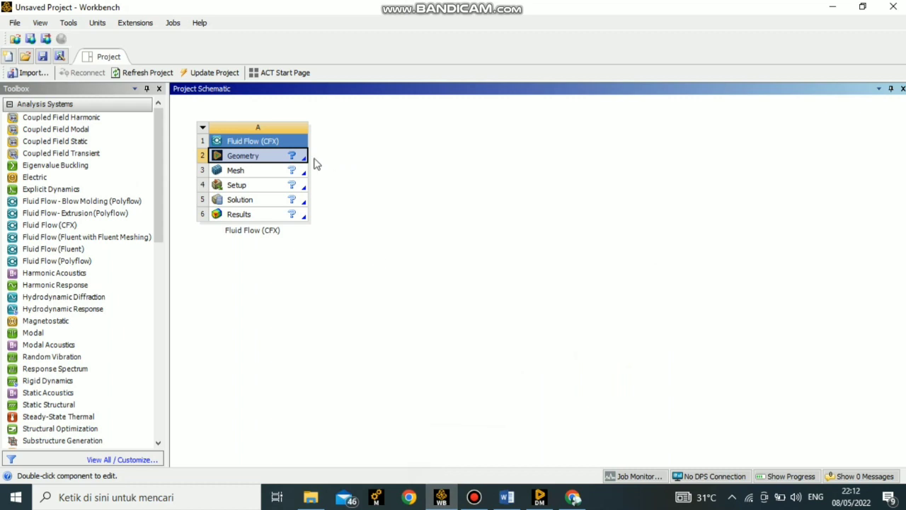
double_click(274, 158)
click(274, 158)
click(540, 498)
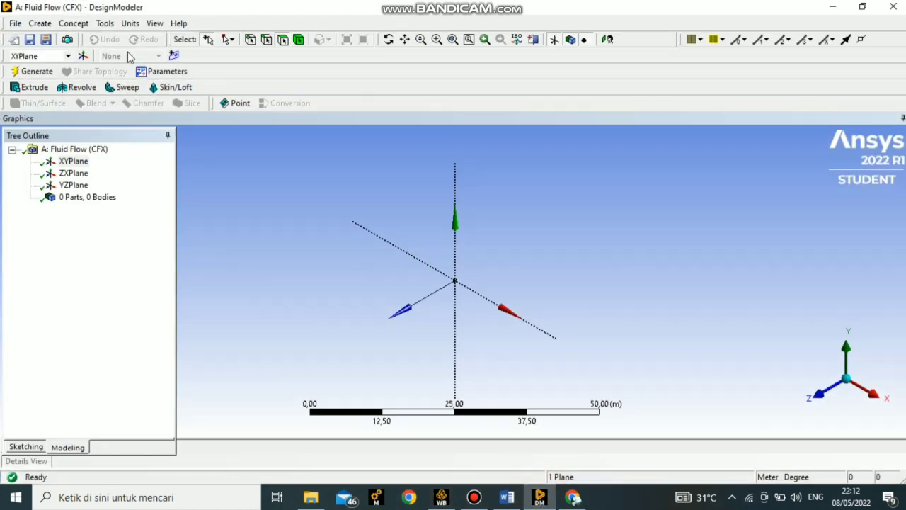
Step: Set the model's length unit to Meter
click(130, 24)
click(131, 24)
click(150, 25)
mouse_move(131, 23)
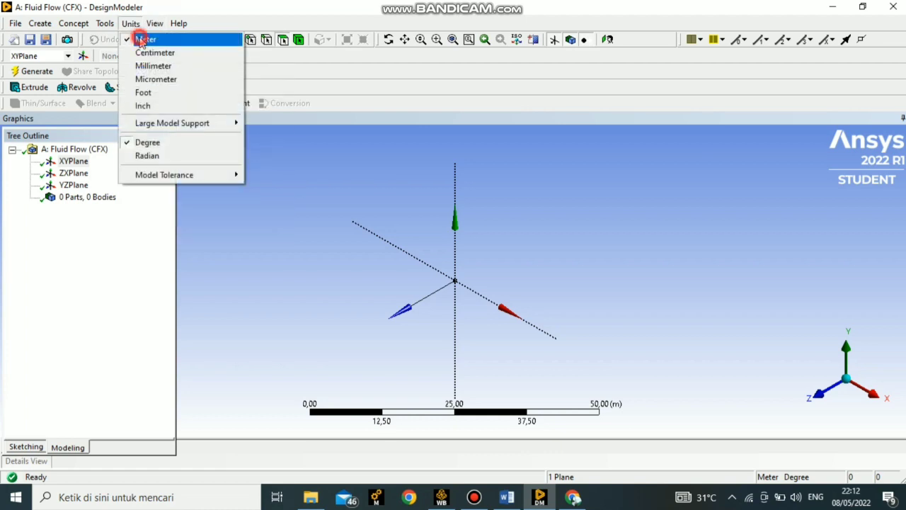
click(141, 41)
Step: On the XY plane, sketch a closed stepped truck polyline with its base on the X axis, about 9 m tall with a front step about 3.8 m by 4.3 m
click(79, 162)
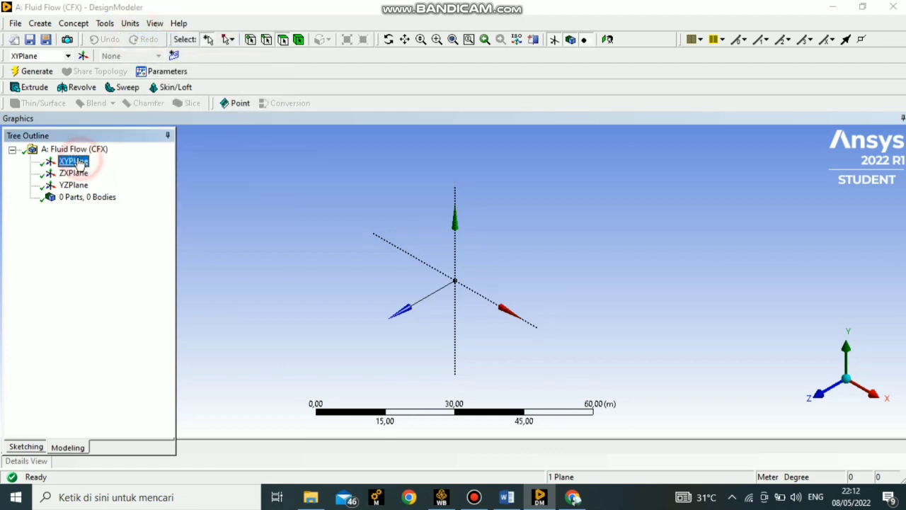
click(30, 450)
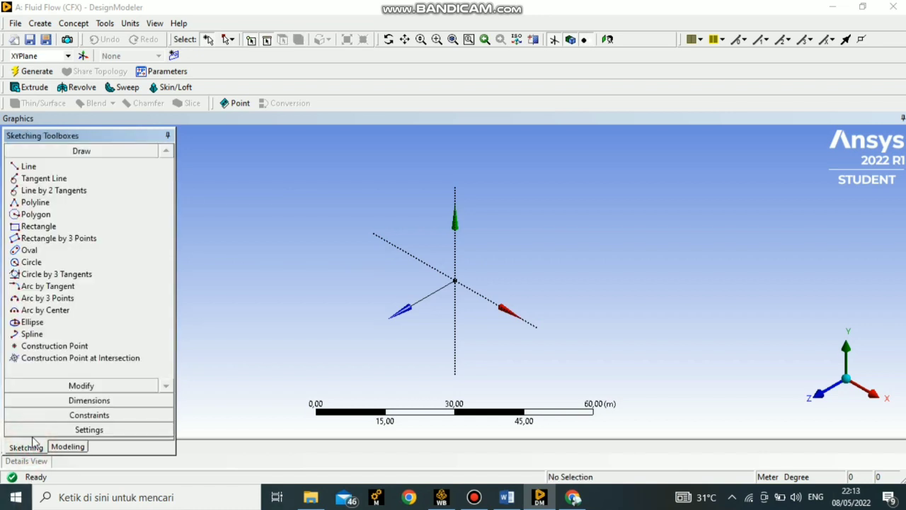
click(819, 393)
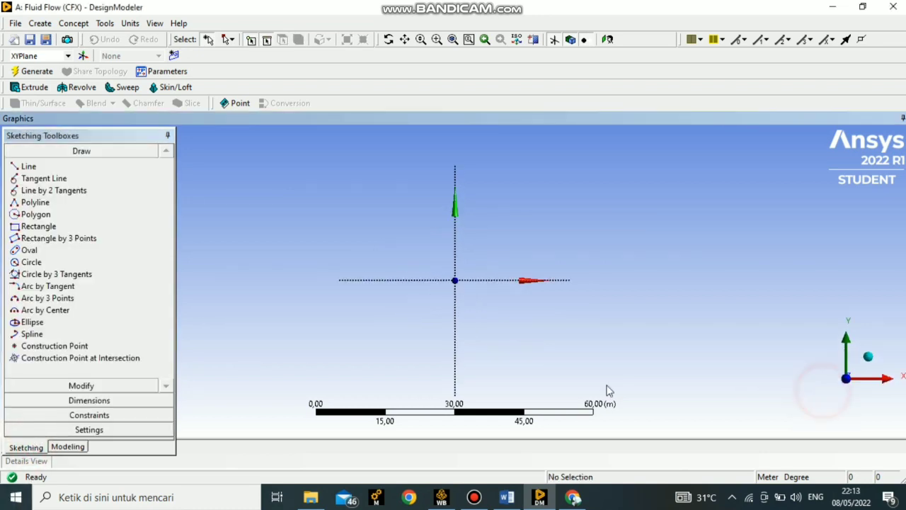
click(35, 202)
scroll(425, 276, up, 3)
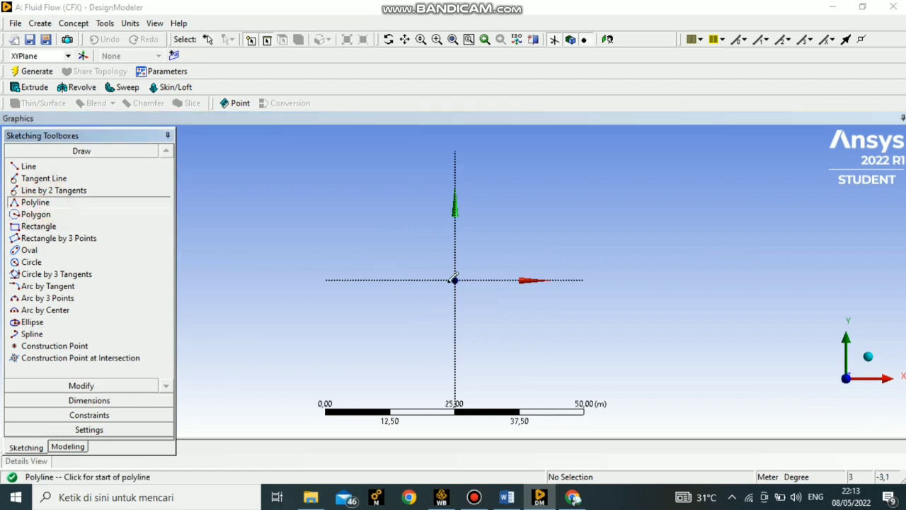
click(397, 280)
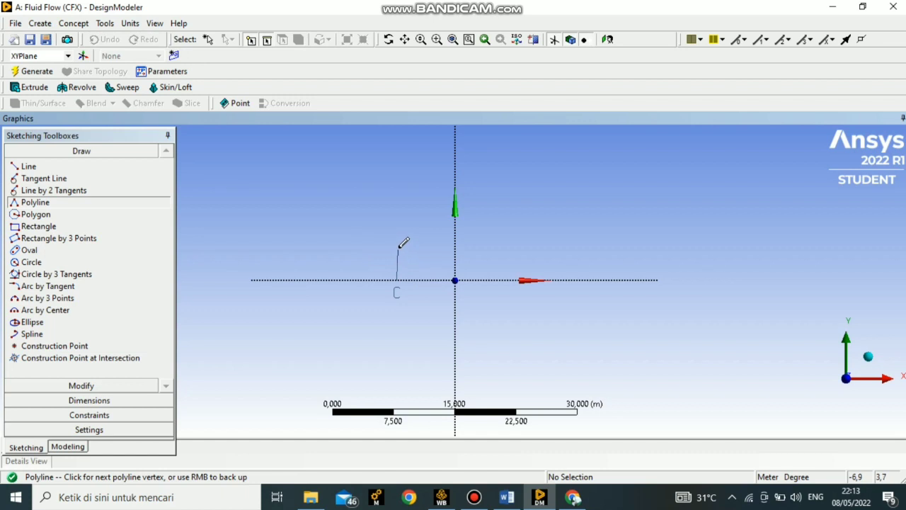
click(397, 244)
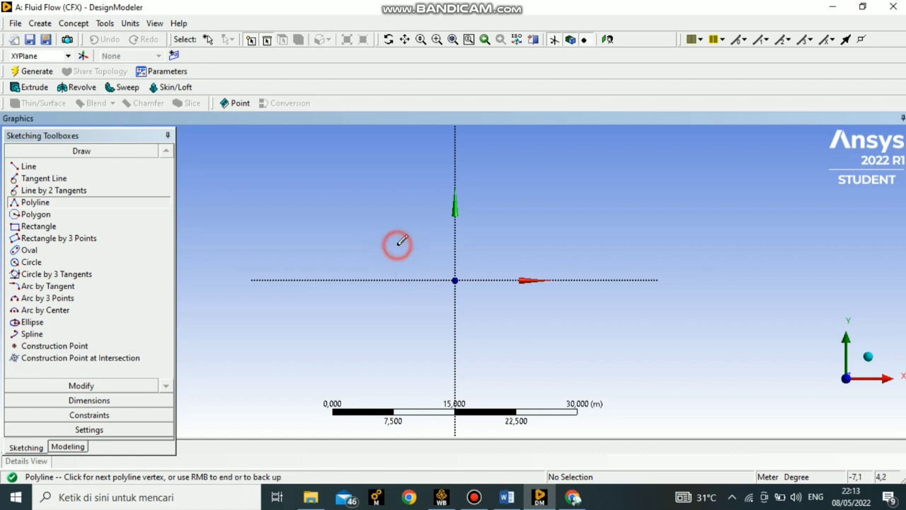
click(427, 245)
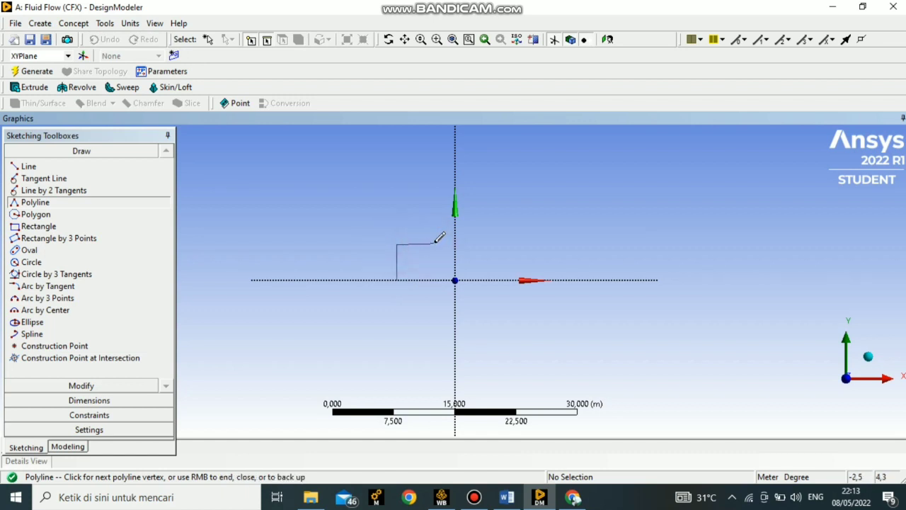
click(428, 206)
click(499, 206)
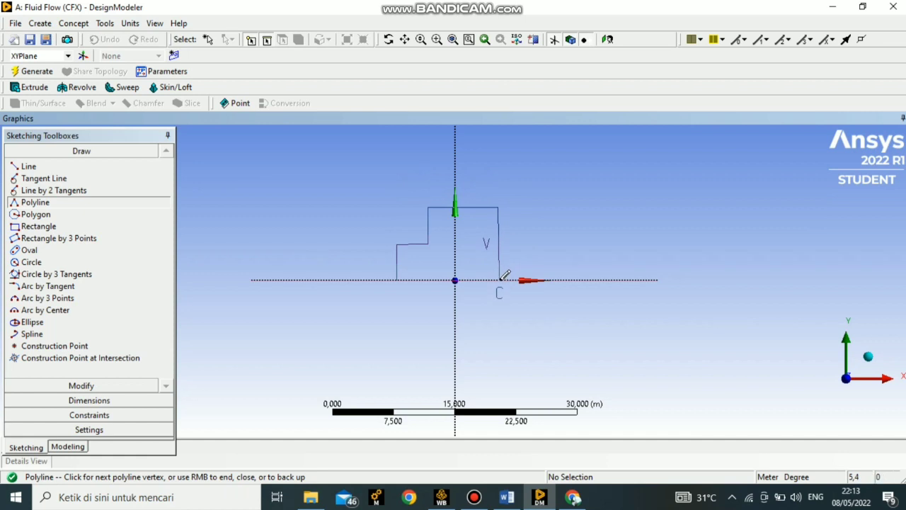
click(500, 280)
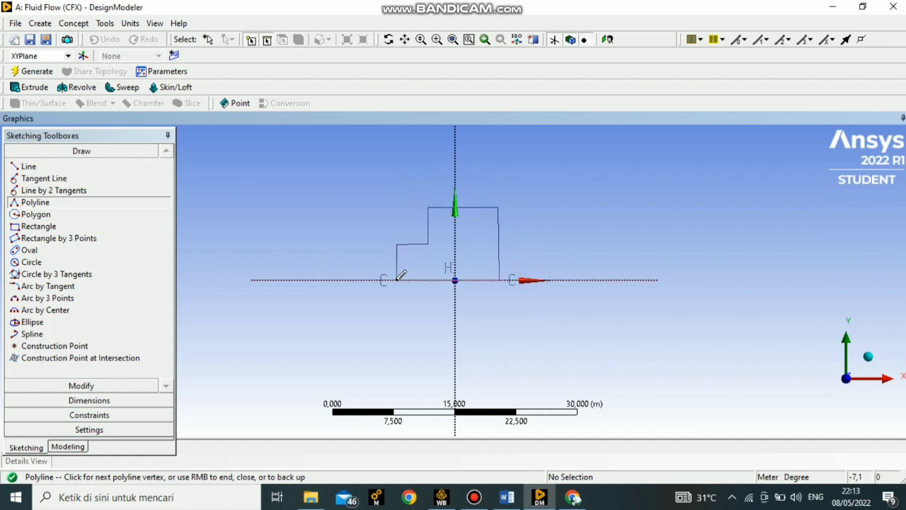
click(397, 280)
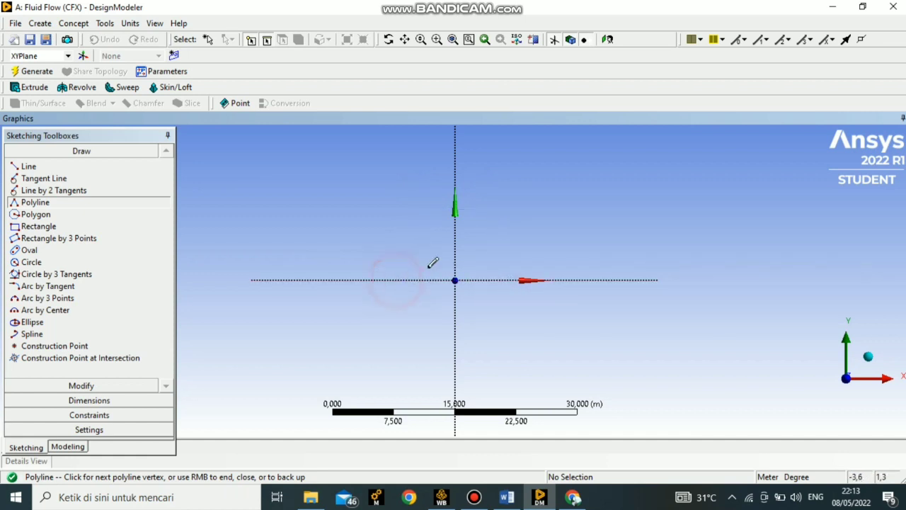
right_click(379, 269)
click(402, 274)
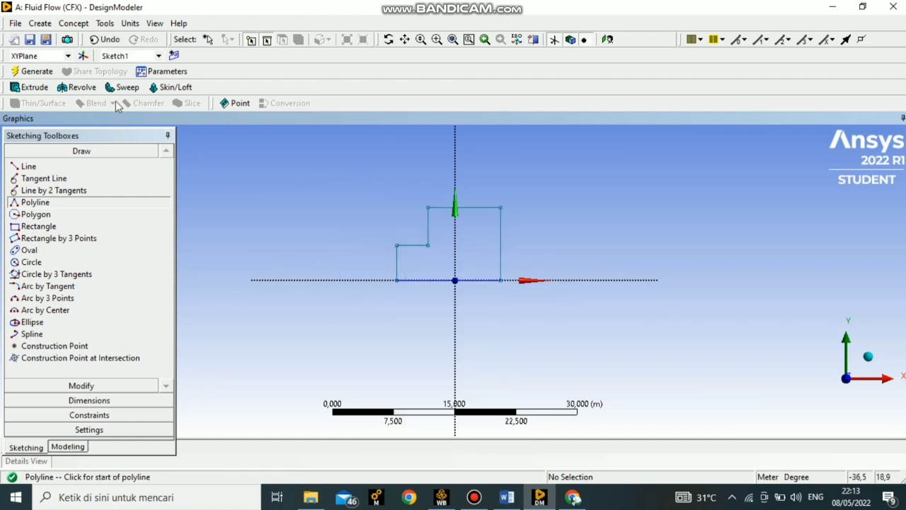
Step: Dimension the cab's front height, the cab roof's length and the rear wall's height in the truck profile
click(85, 400)
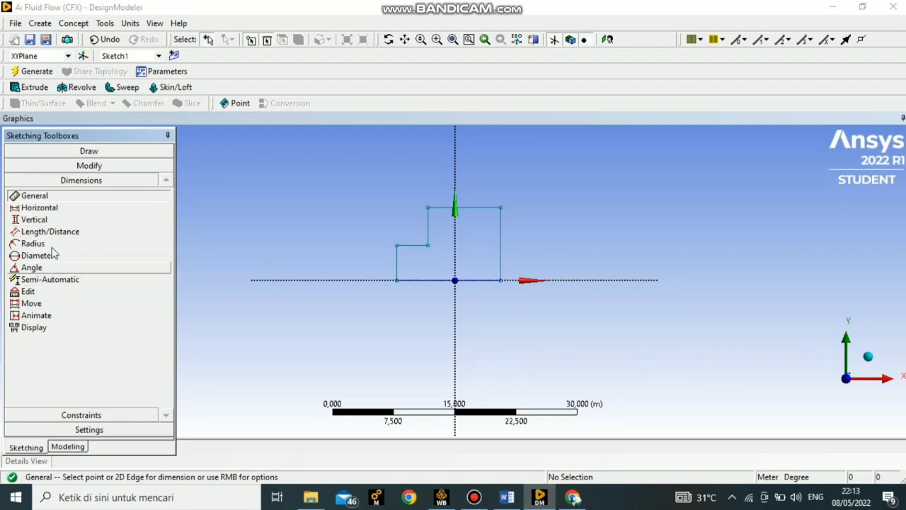
click(395, 267)
click(375, 260)
click(416, 245)
click(411, 230)
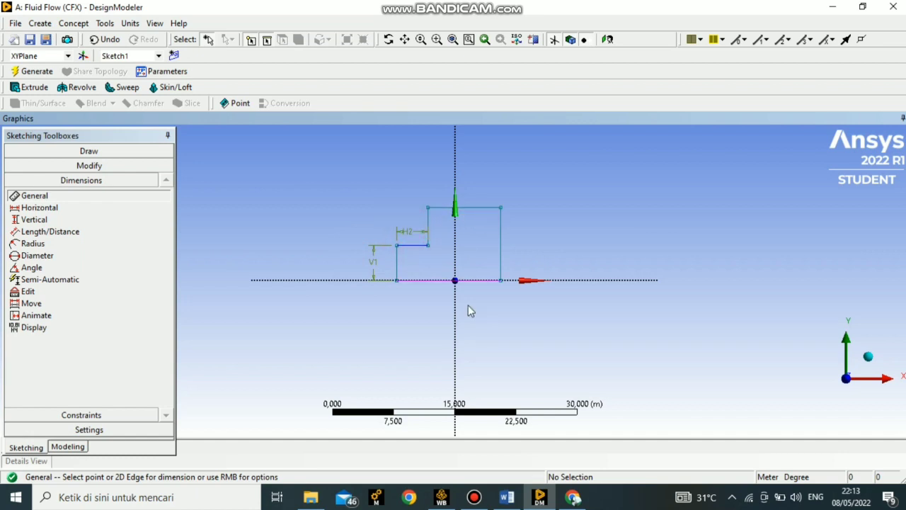
click(501, 256)
click(529, 244)
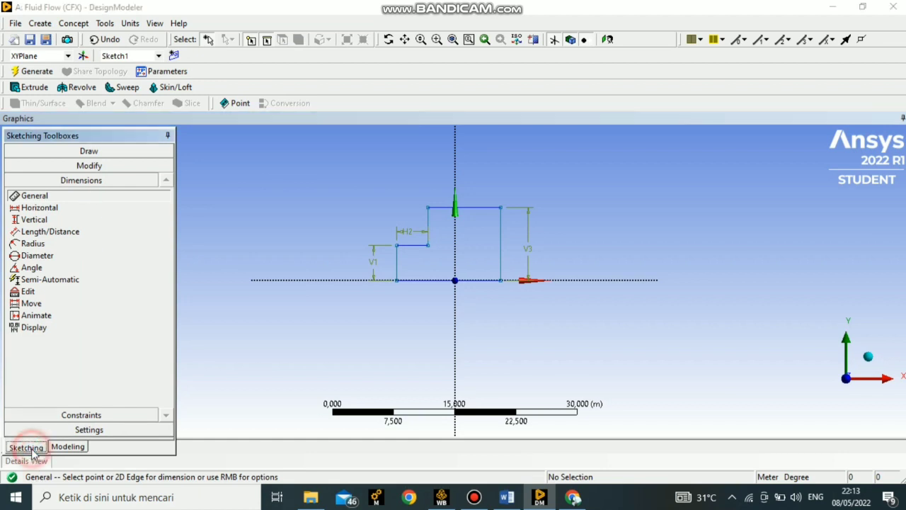
click(372, 264)
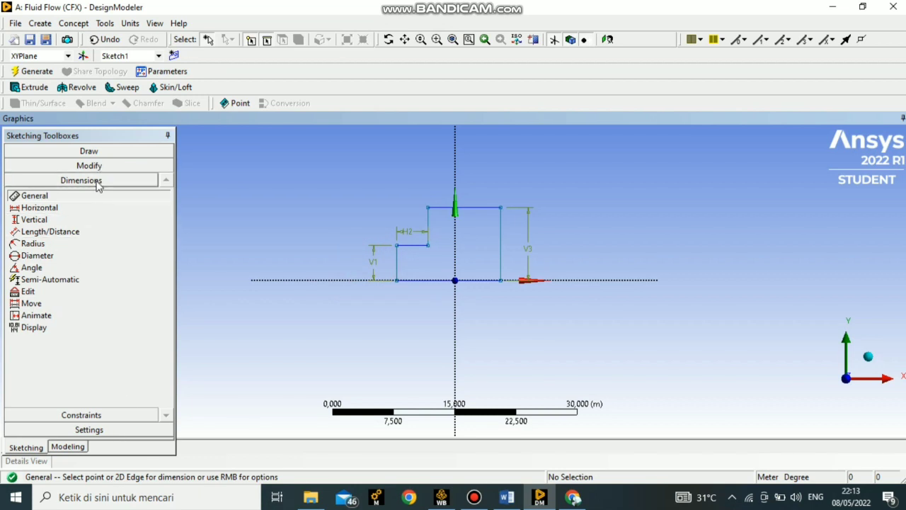
click(473, 496)
click(332, 39)
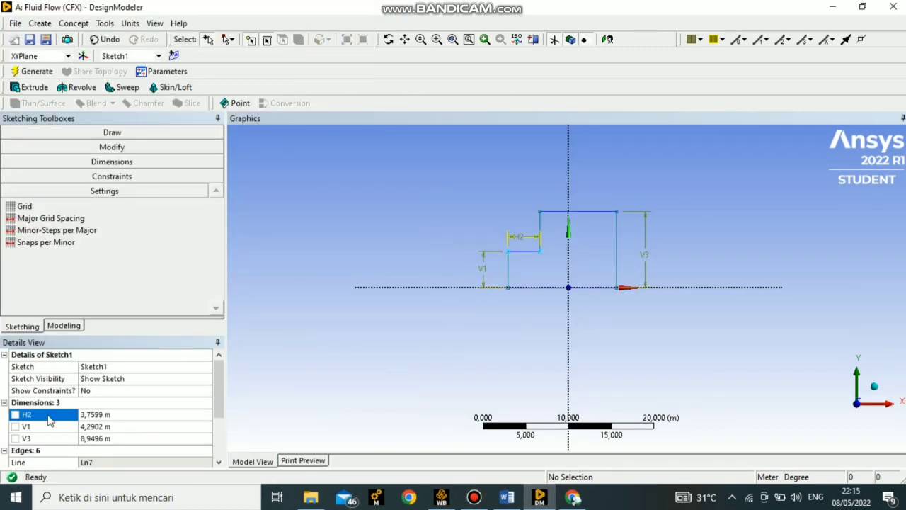
Step: Set the cab's front height to 1.2 m and the rear wall's height to 2 m
click(108, 427)
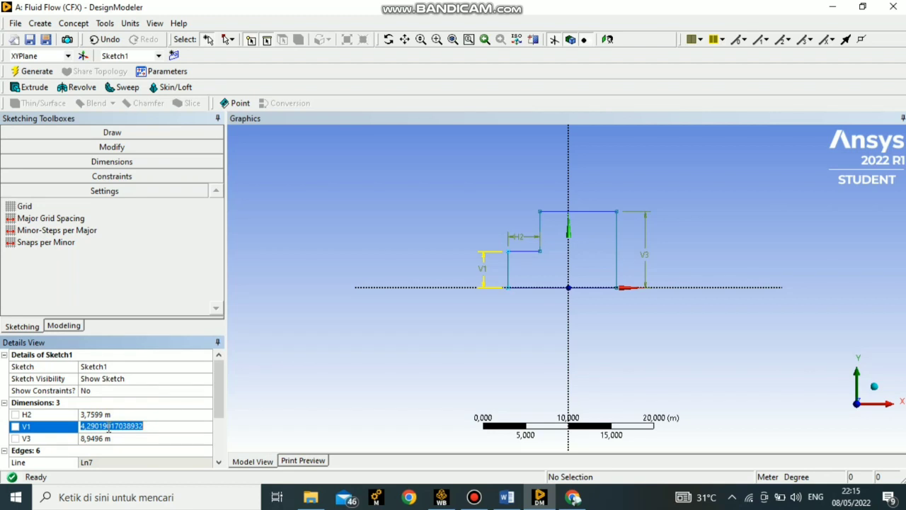
text(1)
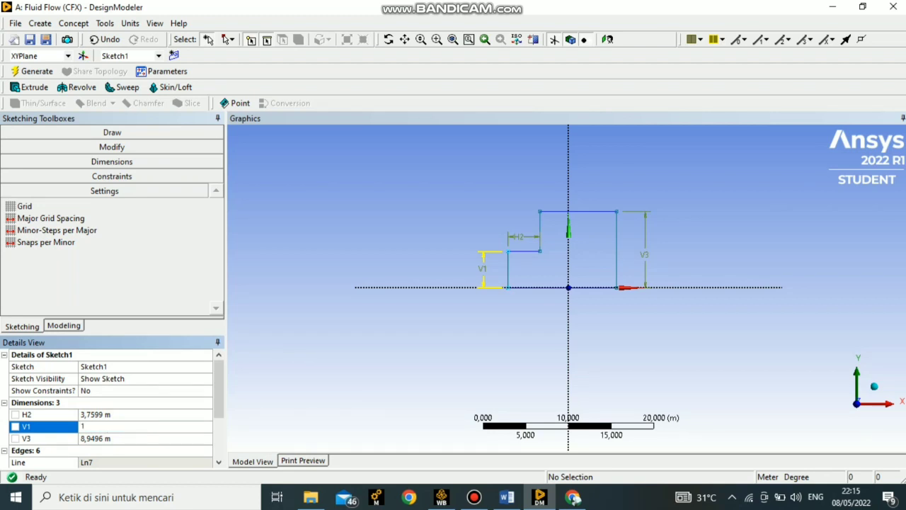
key(Return)
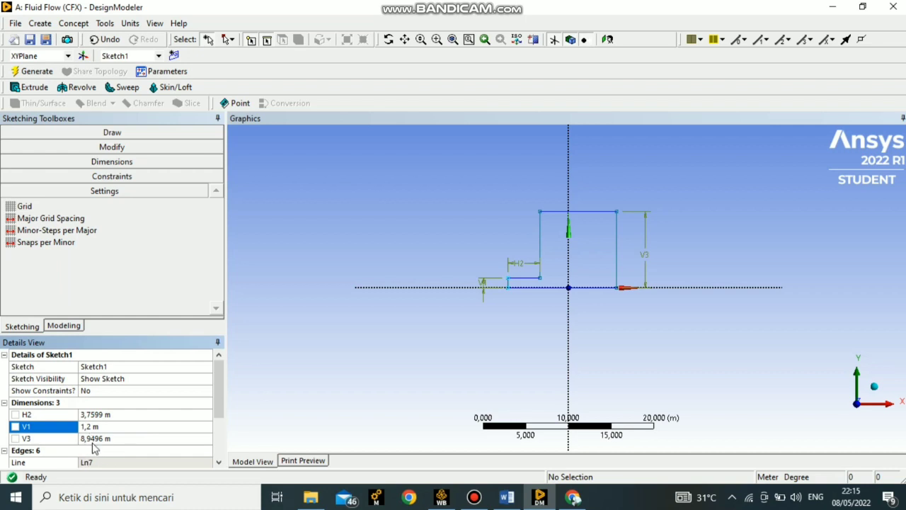
click(94, 439)
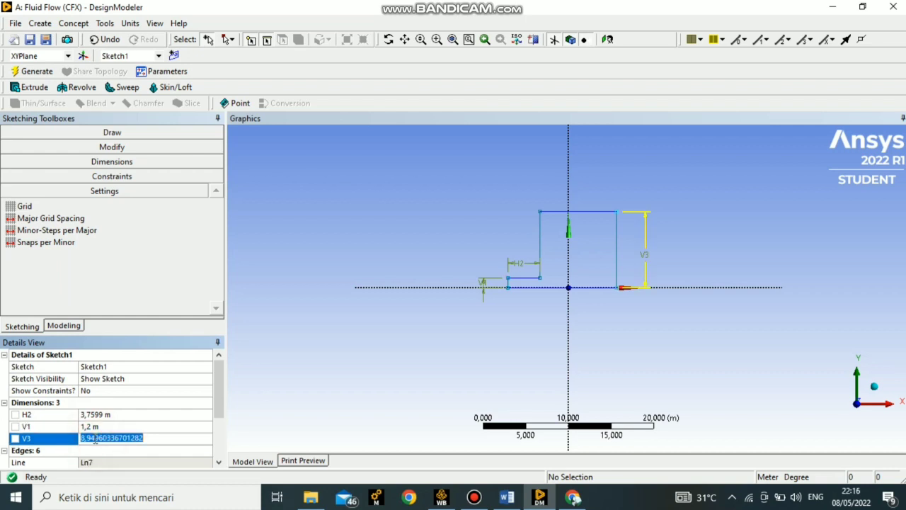
text(2)
key(Return)
Step: Set the cab roof's horizontal length to 1.2 m
click(95, 414)
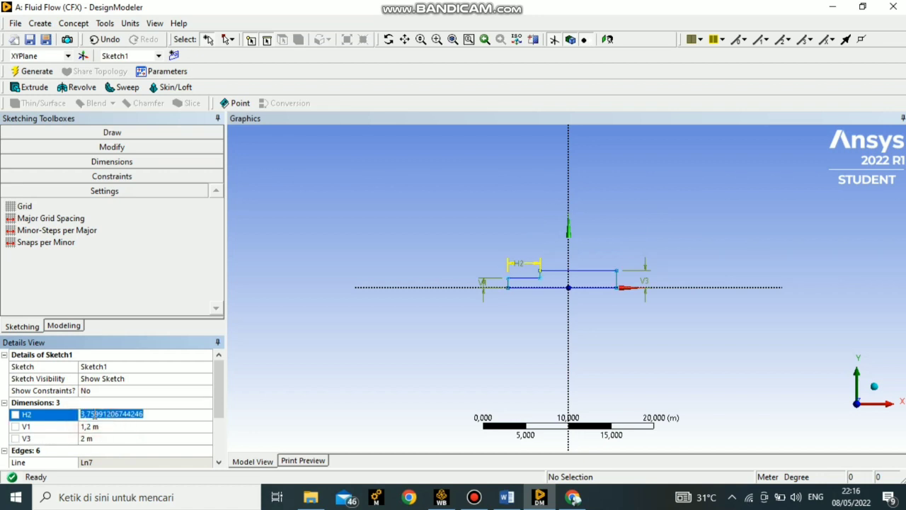
text(1,2)
key(Return)
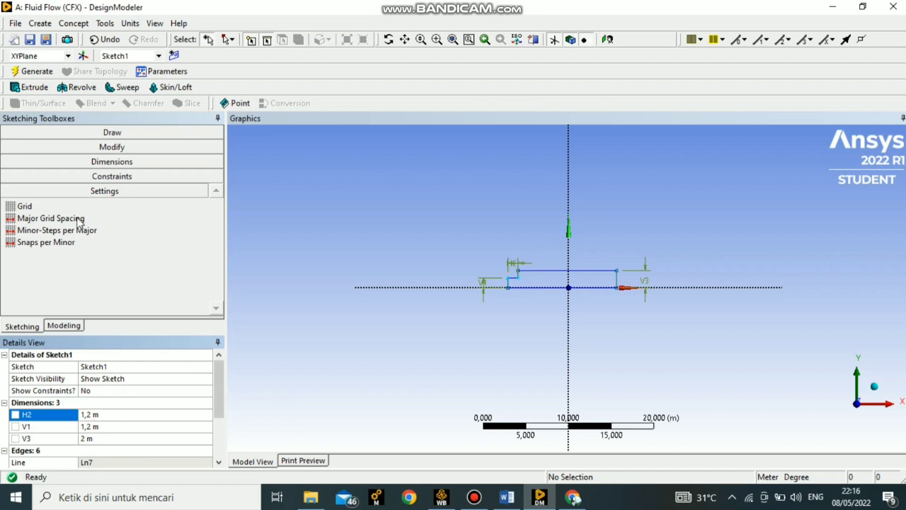
Step: Dimension the top edge of the cargo box horizontally and set its length to 3 m
click(110, 161)
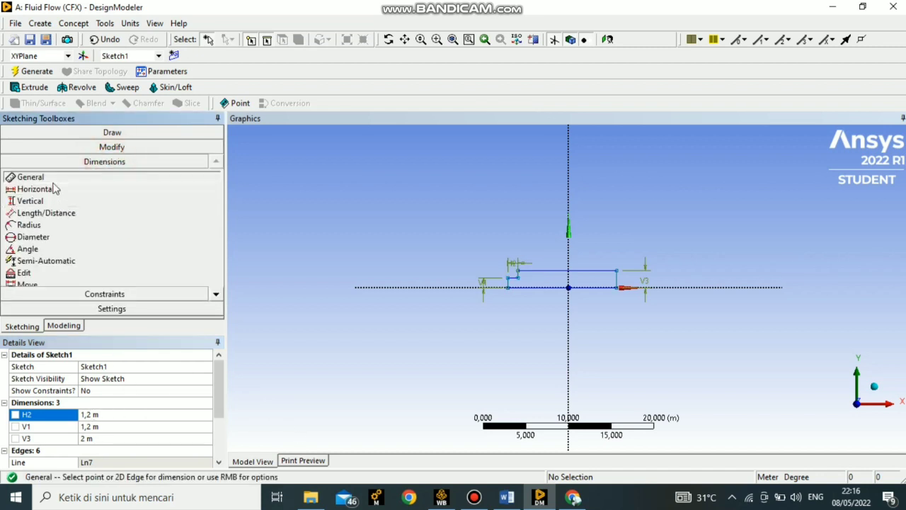
click(567, 269)
click(566, 253)
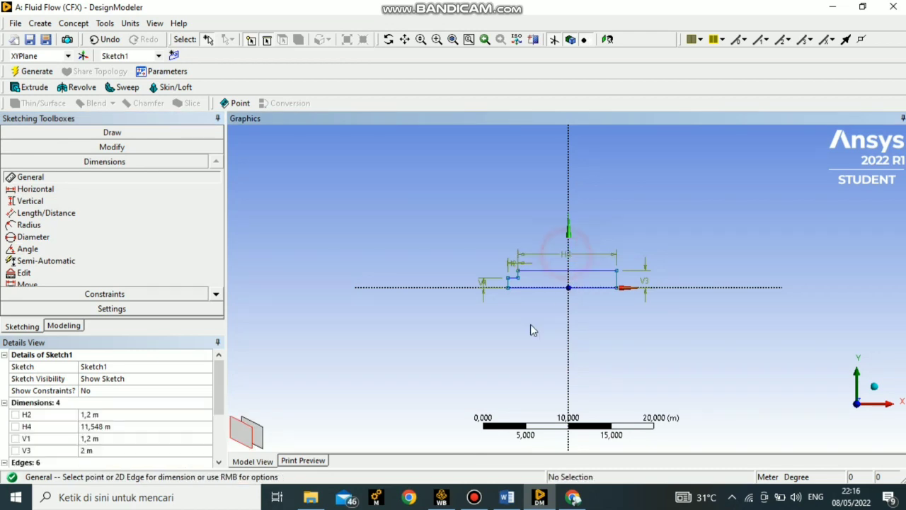
click(106, 427)
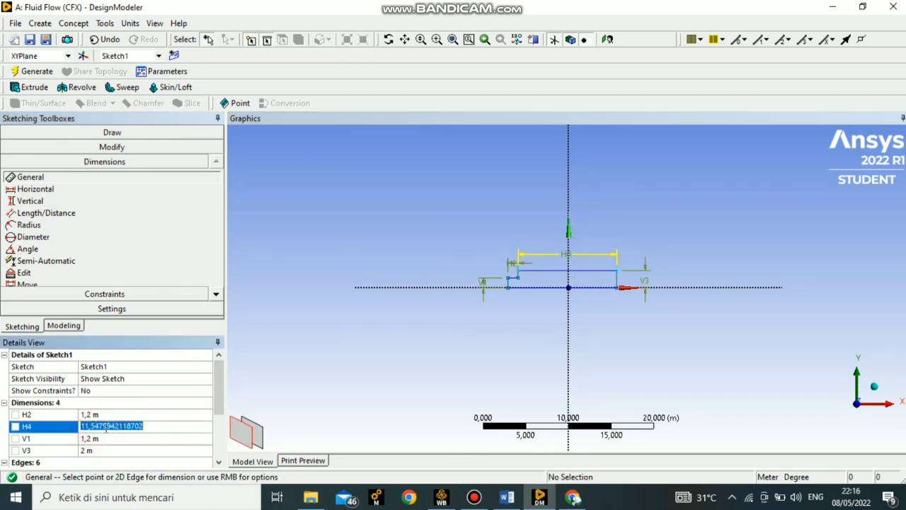
text(3)
key(Return)
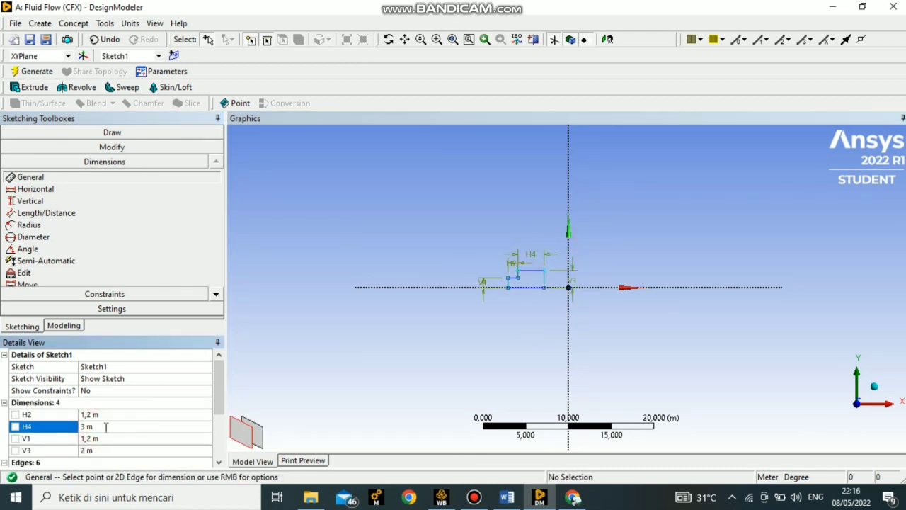
scroll(511, 309, up, 5)
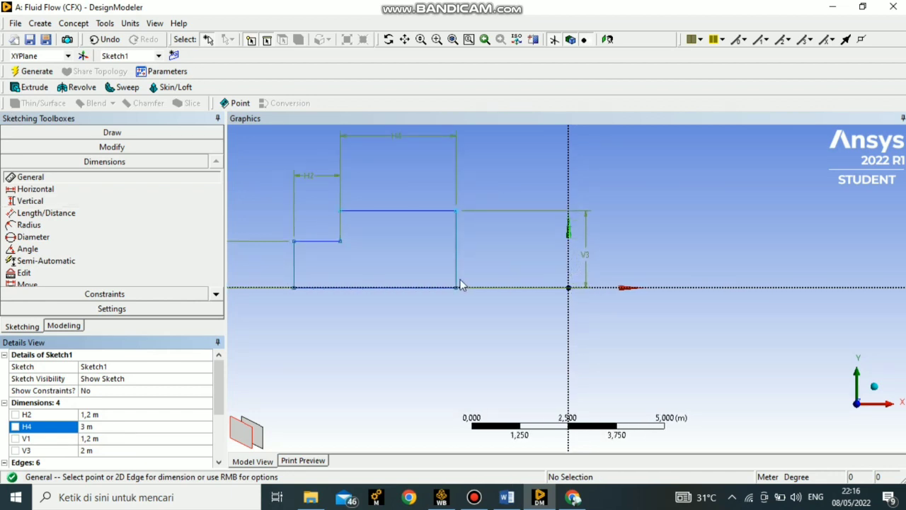
click(29, 87)
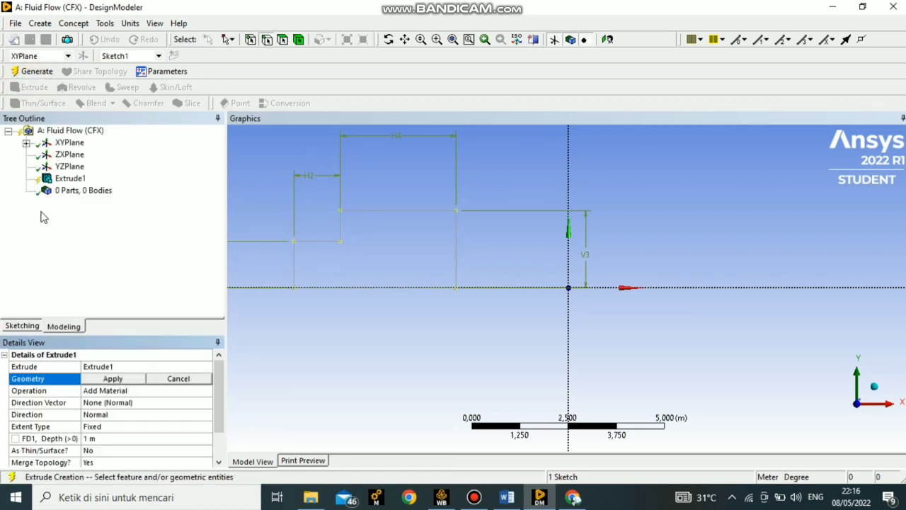
click(14, 326)
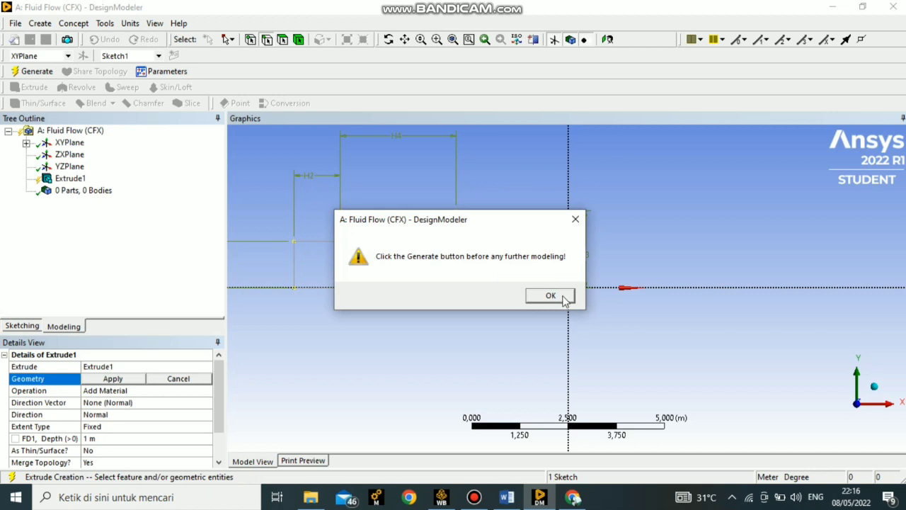
click(551, 295)
click(71, 178)
right_click(86, 181)
click(107, 184)
click(417, 295)
Step: Fillet the cab's upper front corner in the truck sketch with a 0.5 m radius
click(29, 324)
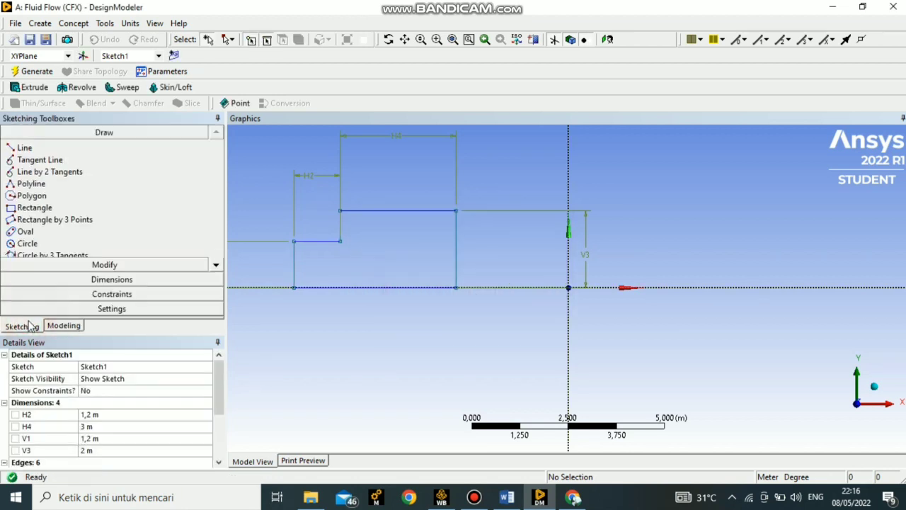
click(111, 296)
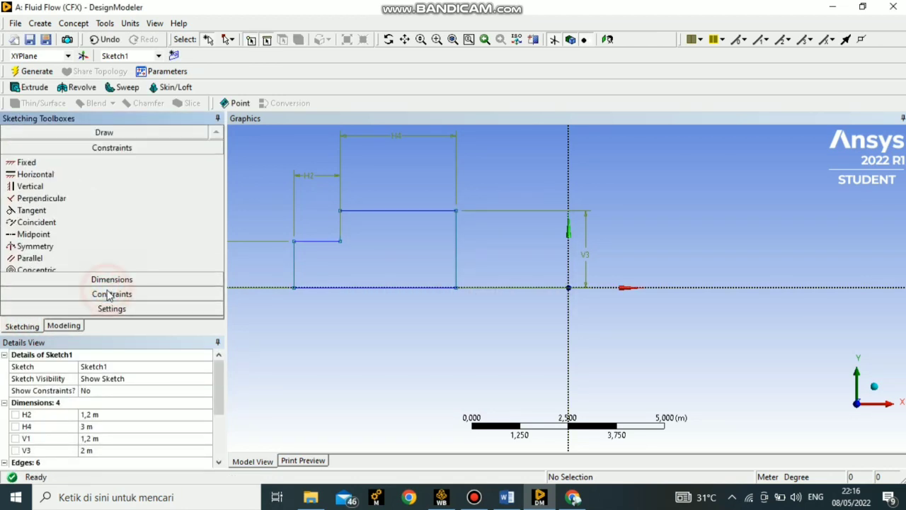
click(116, 147)
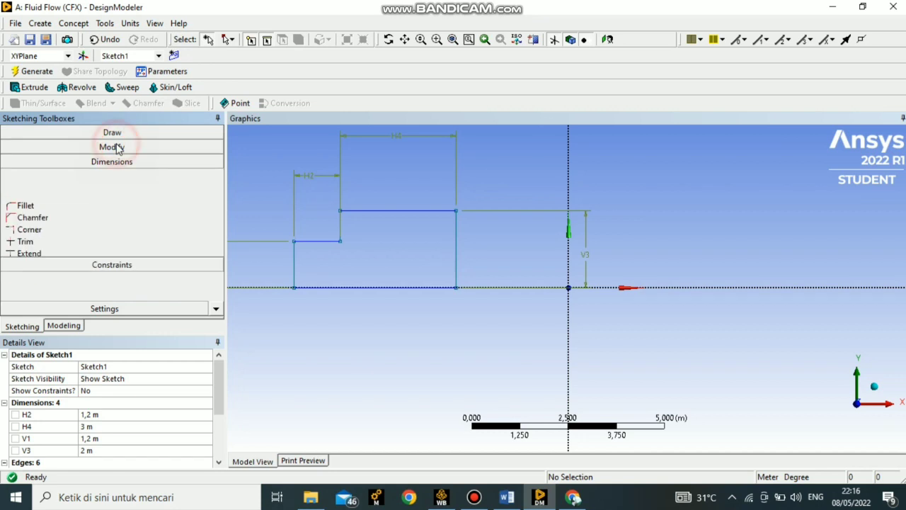
click(43, 162)
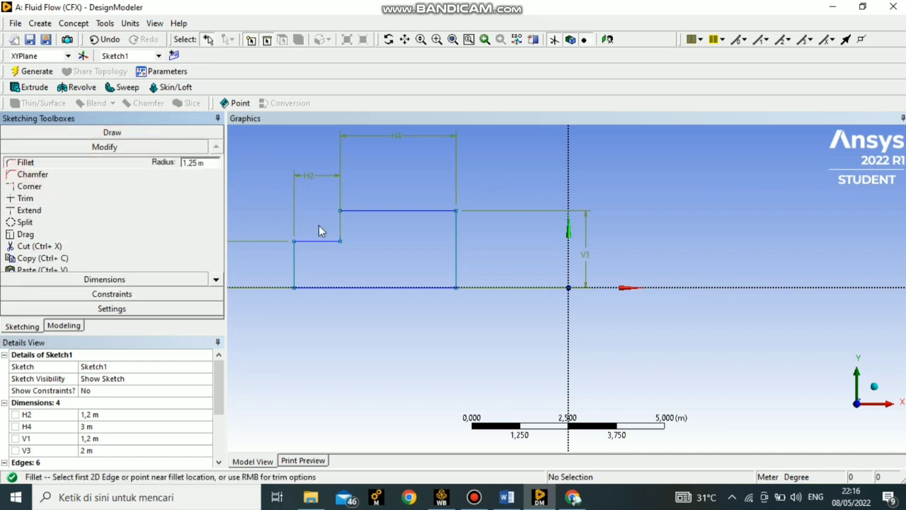
click(292, 253)
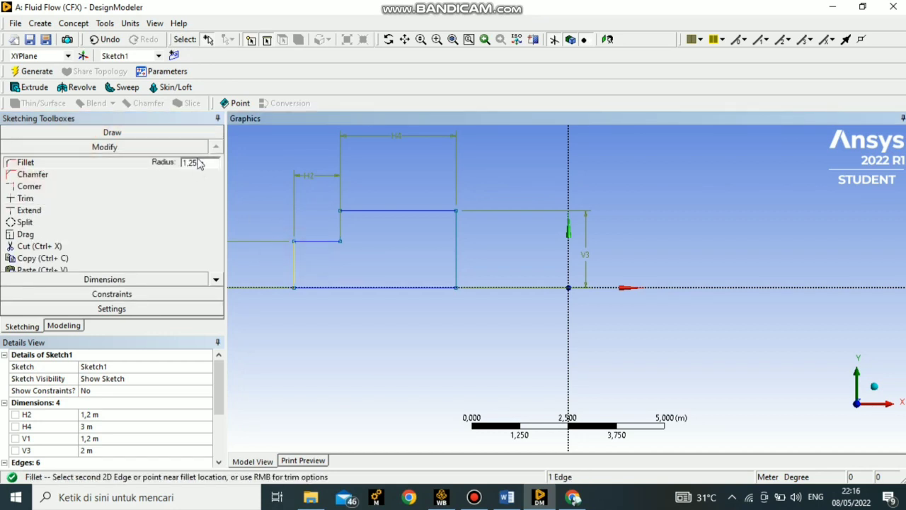
click(198, 163)
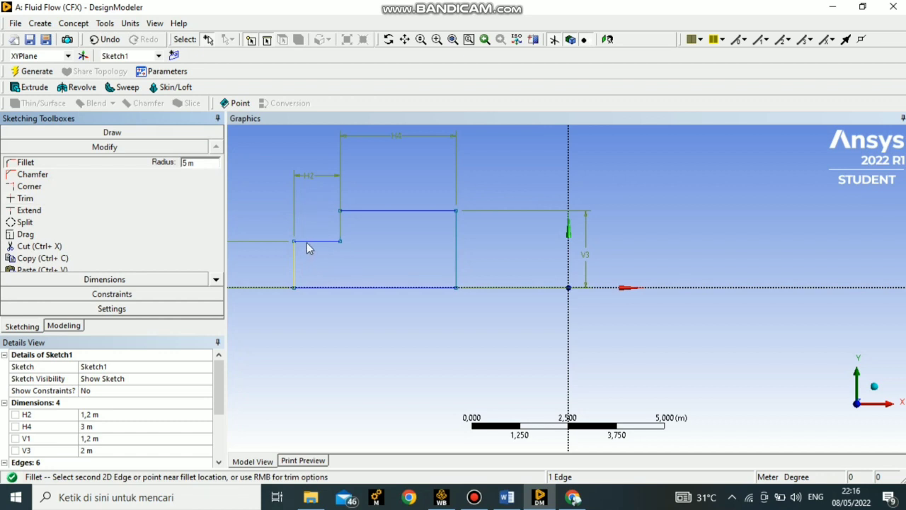
click(188, 163)
click(294, 263)
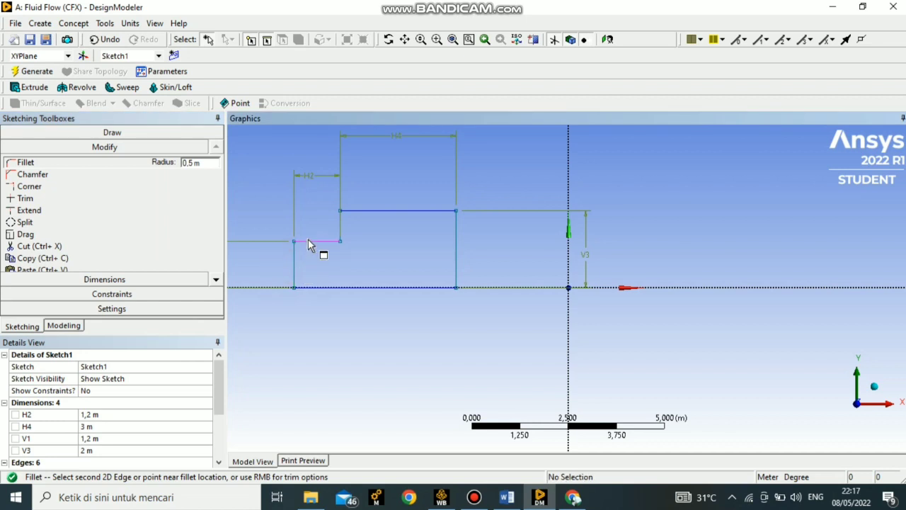
click(309, 243)
click(294, 257)
click(309, 241)
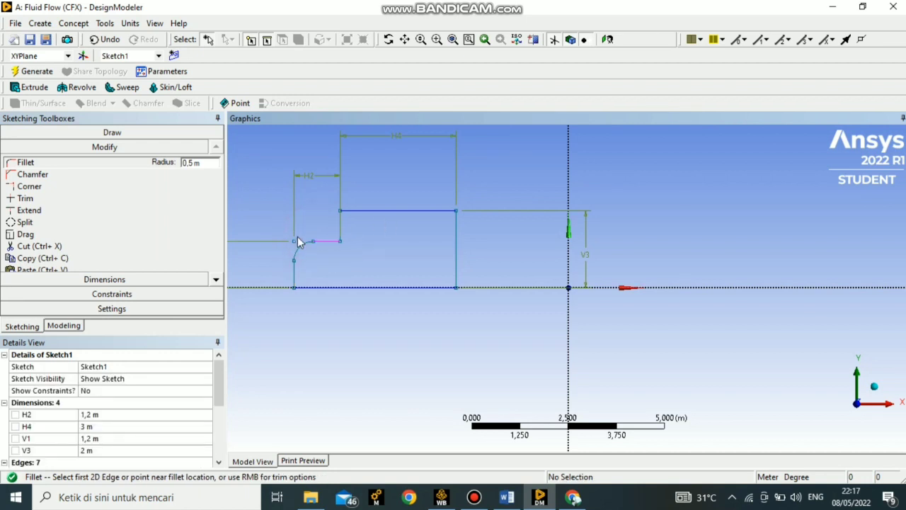
Step: Fillet the cargo box's upper front corner with a 0.2 m radius
click(195, 163)
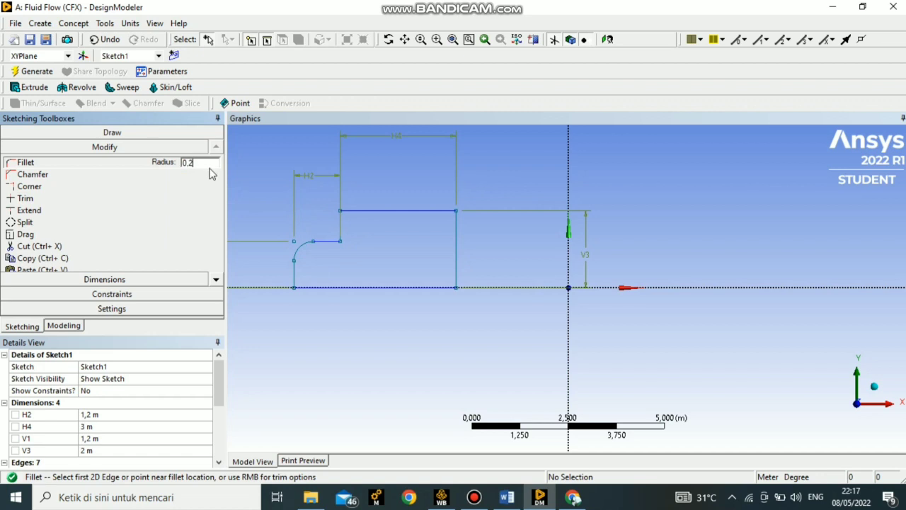
click(340, 226)
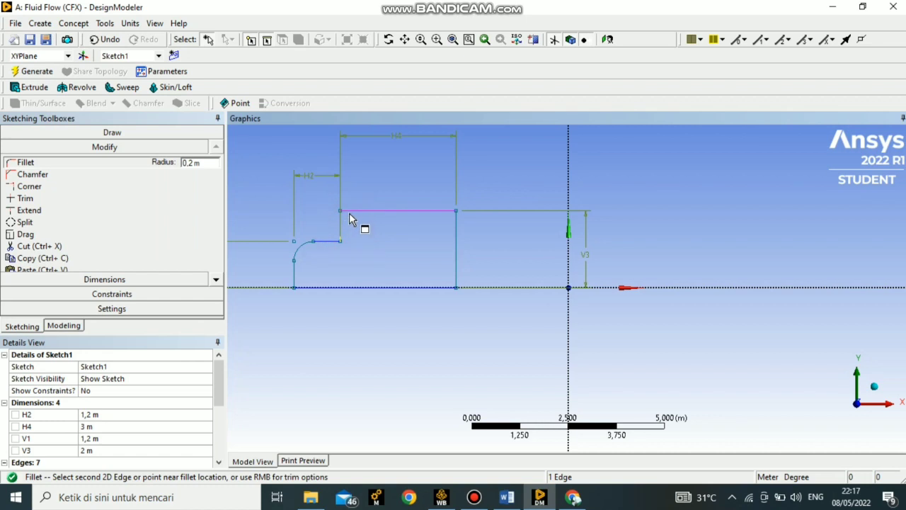
click(349, 212)
scroll(347, 237, up, 2)
scroll(340, 229, down, 1)
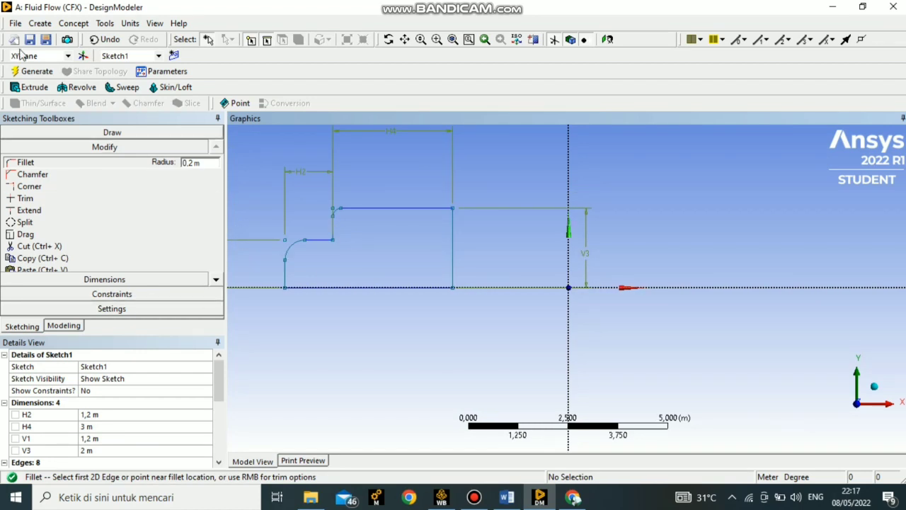
Step: Create a new extrusion and assign Sketch1 on the XY plane as its geometry
click(34, 88)
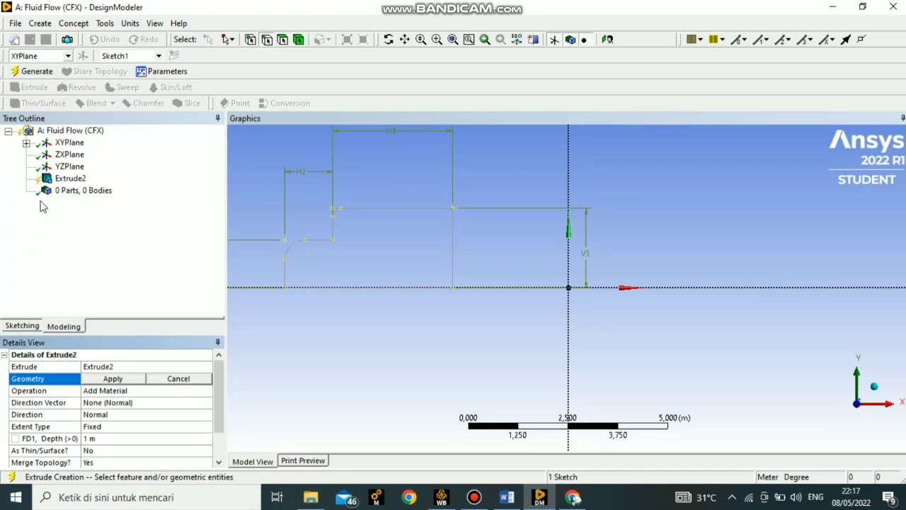
click(65, 179)
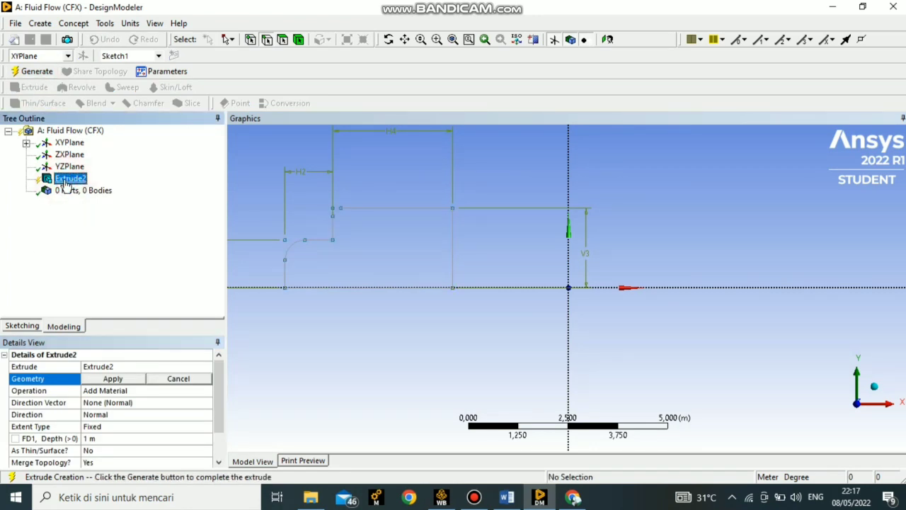
click(27, 143)
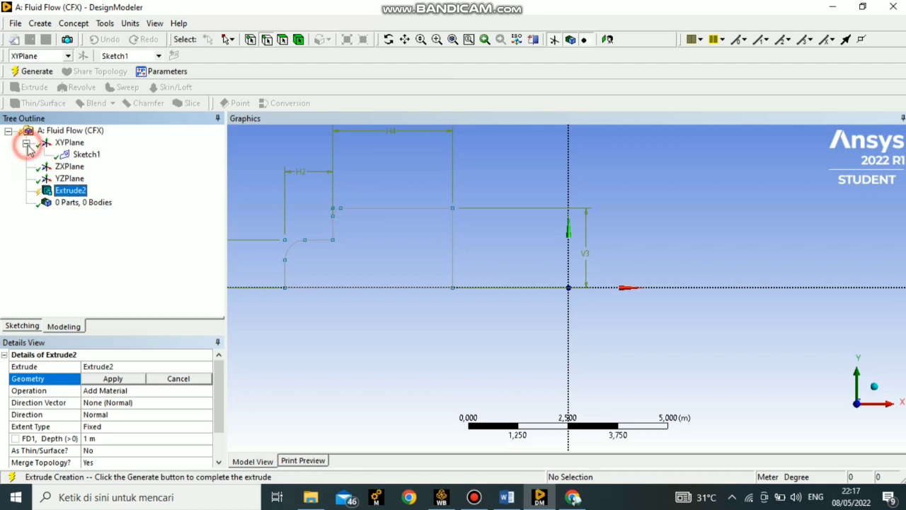
click(91, 155)
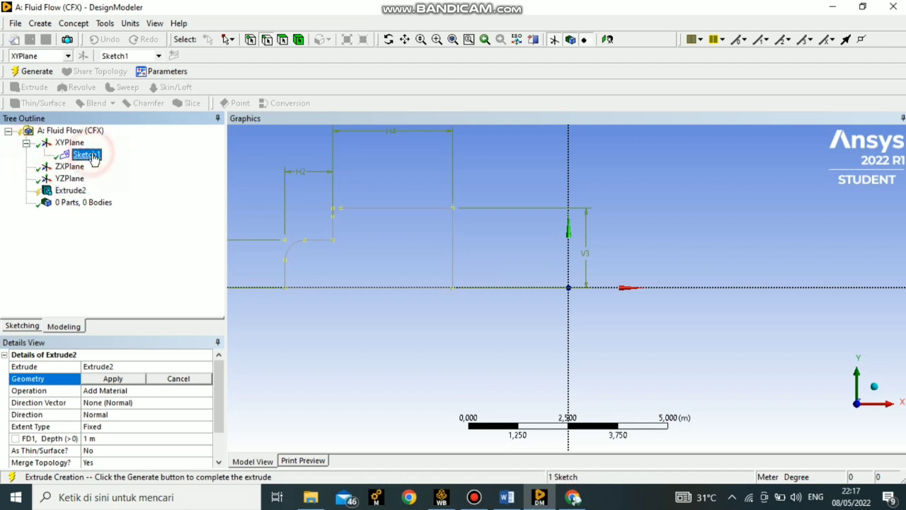
click(117, 379)
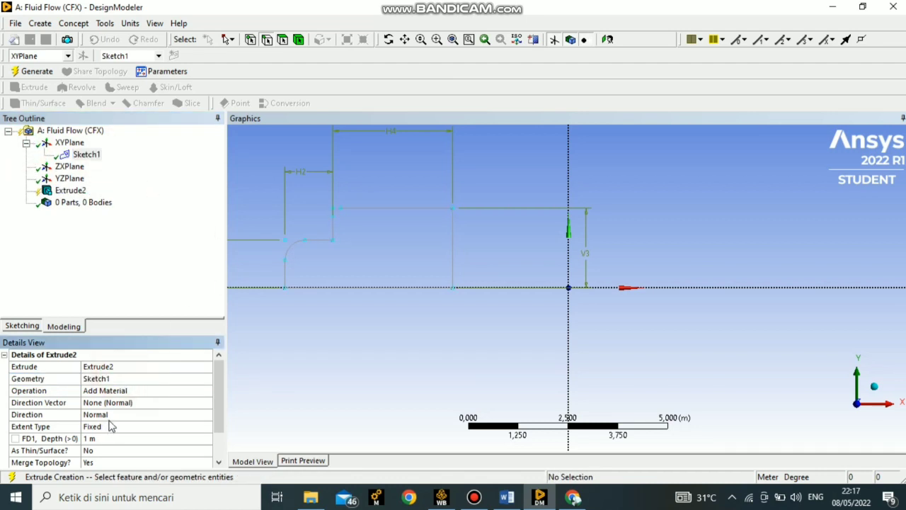
Step: Set the extrusion's direction to Both - Symmetric and its depth to 0.8 m, and generate the truck body
click(142, 418)
click(206, 415)
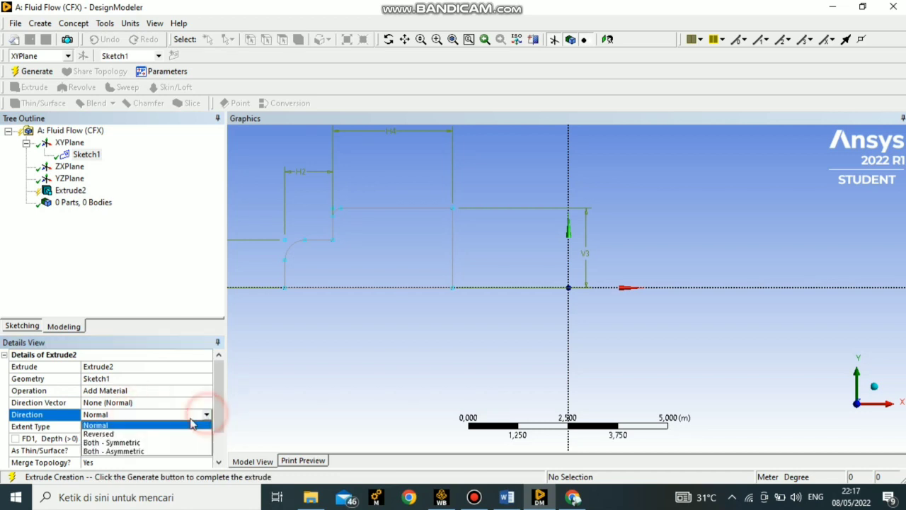
click(140, 443)
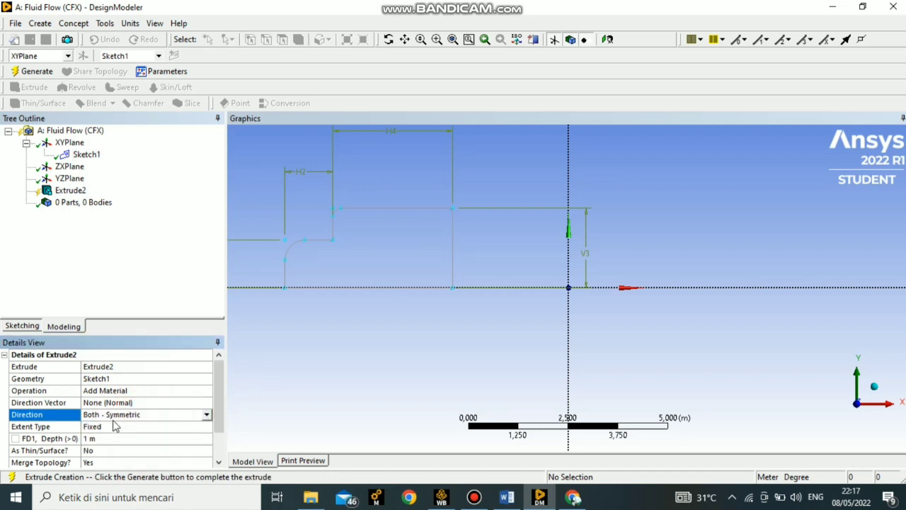
scroll(121, 420, down, 2)
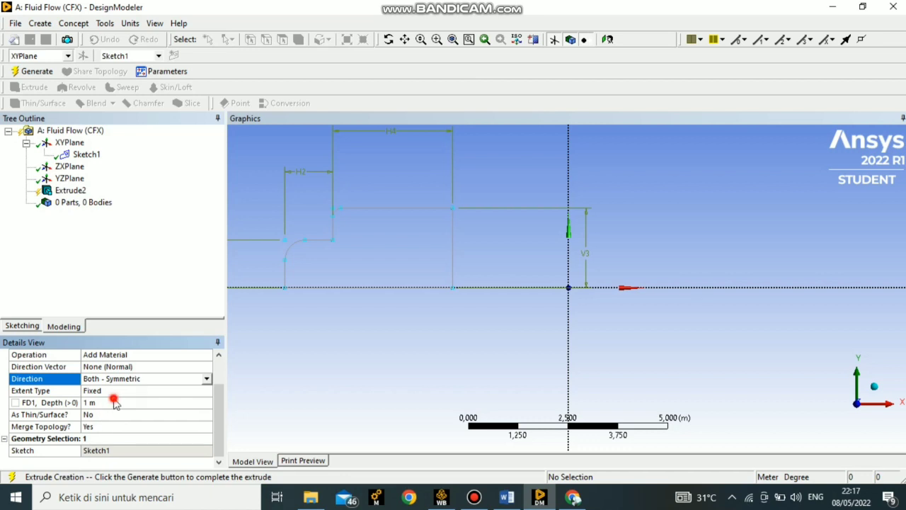
click(111, 402)
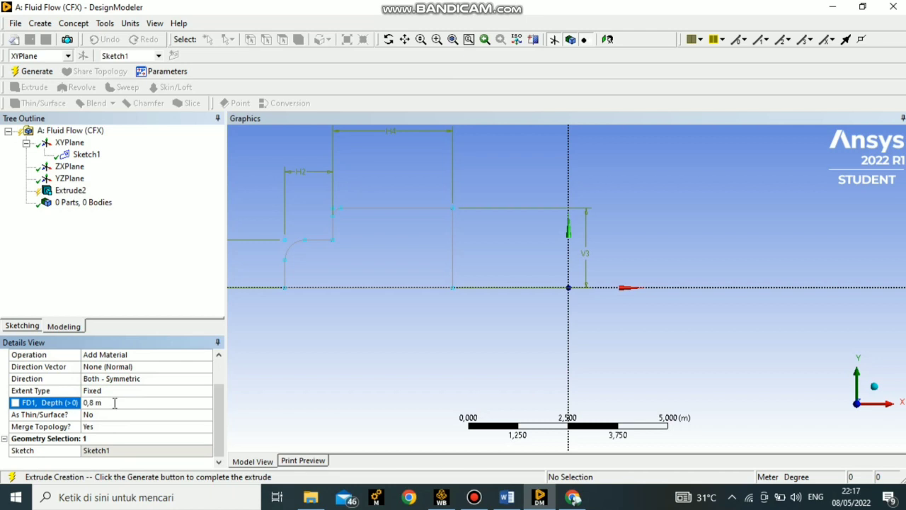
click(34, 71)
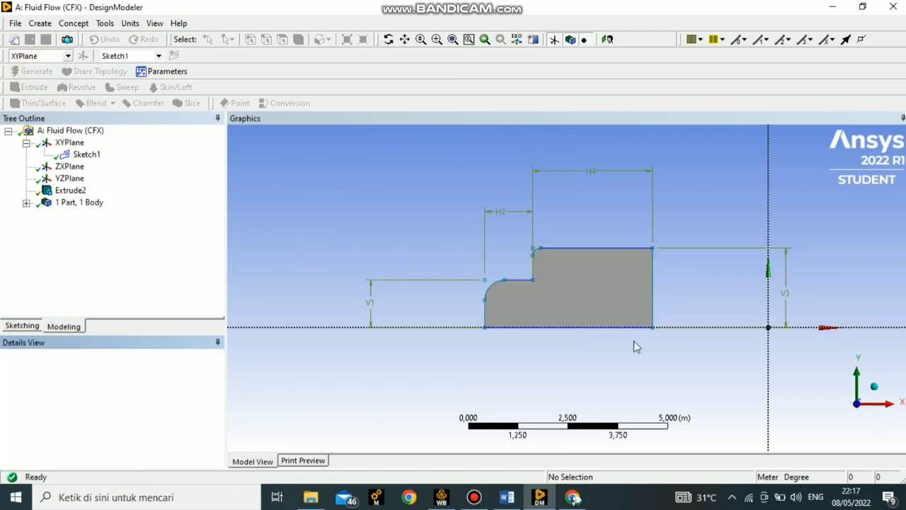
Step: Add a new plane and set its type to From Face
click(877, 390)
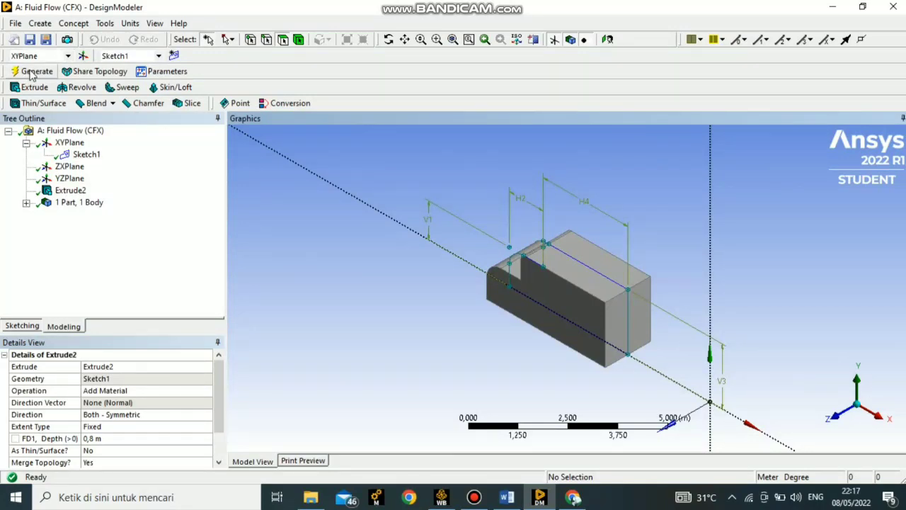
click(83, 56)
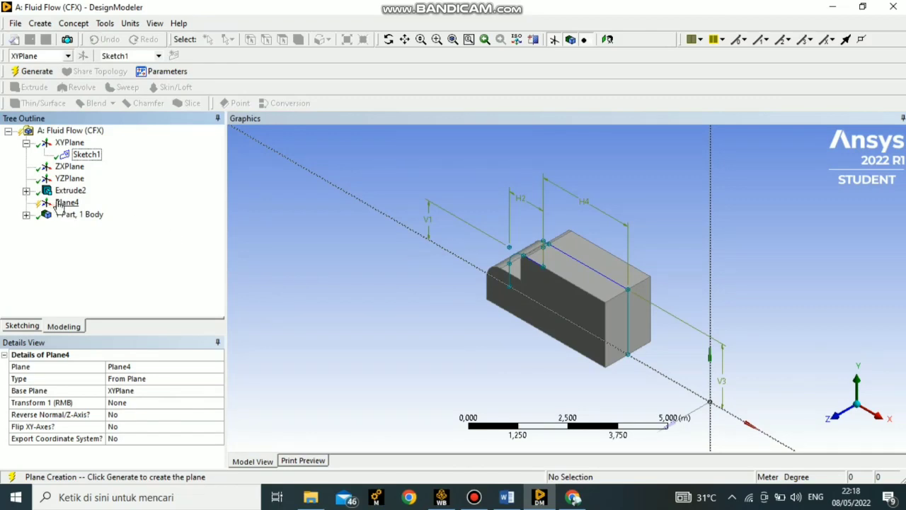
click(60, 204)
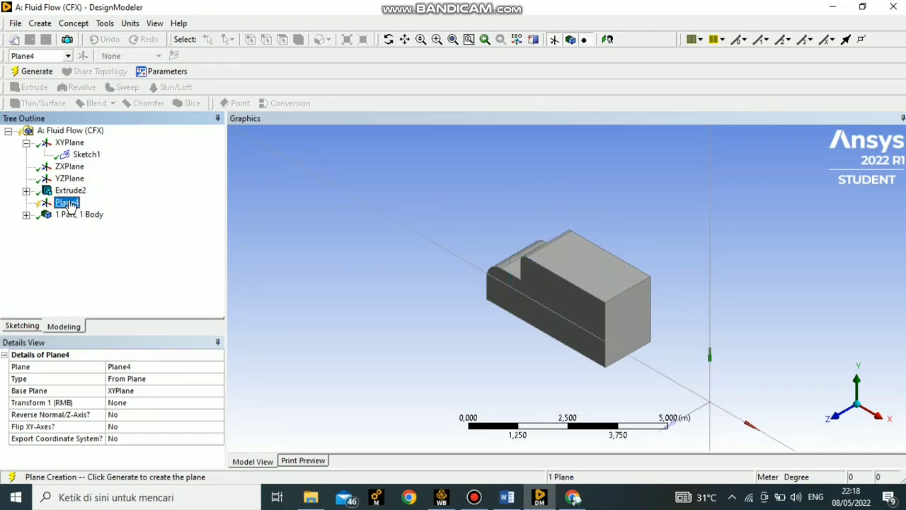
click(134, 384)
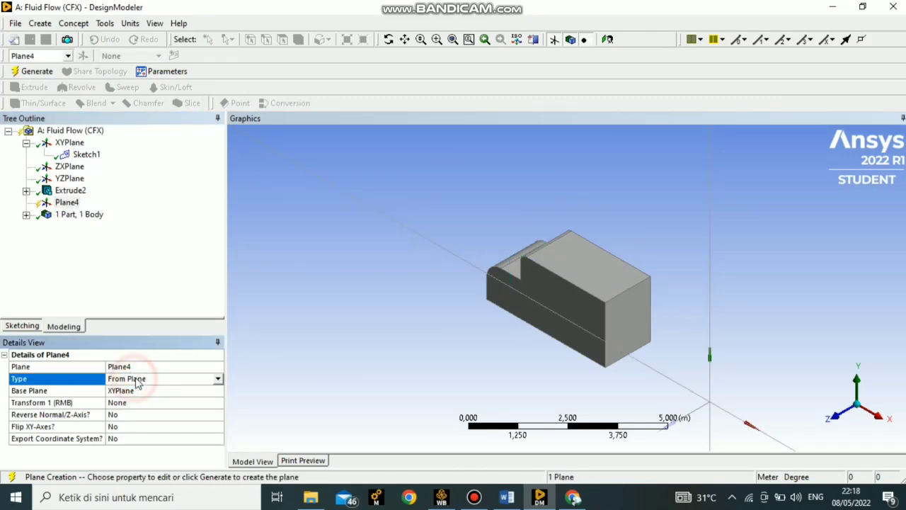
click(218, 379)
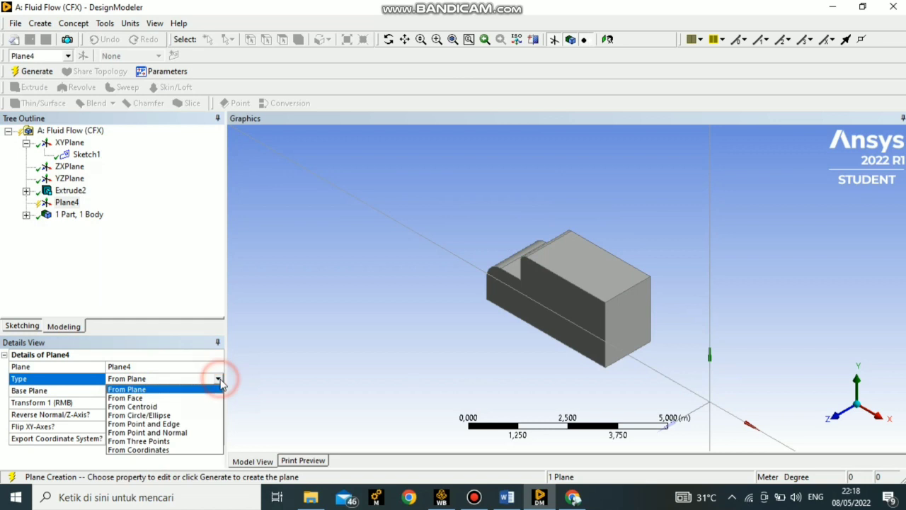
click(138, 398)
Step: Assign the truck body's flat side face as the new plane's base face and generate the plane
click(563, 308)
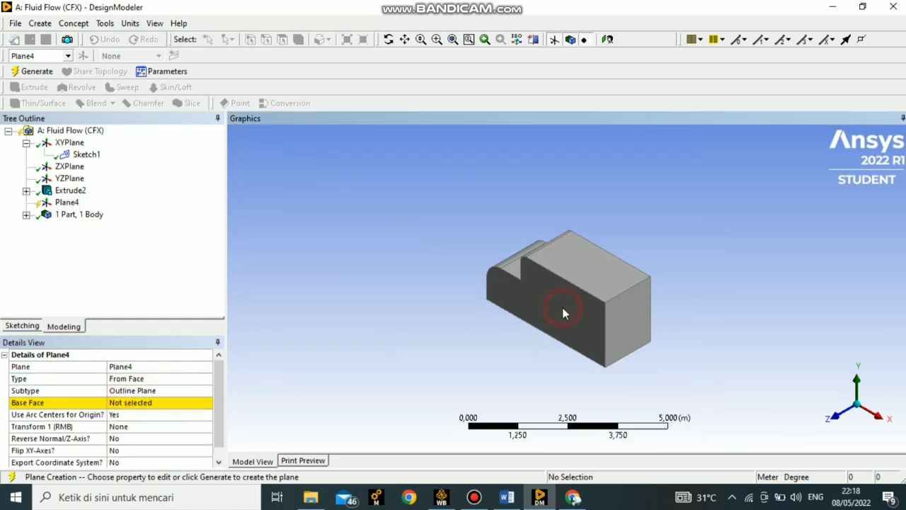
click(133, 402)
click(574, 307)
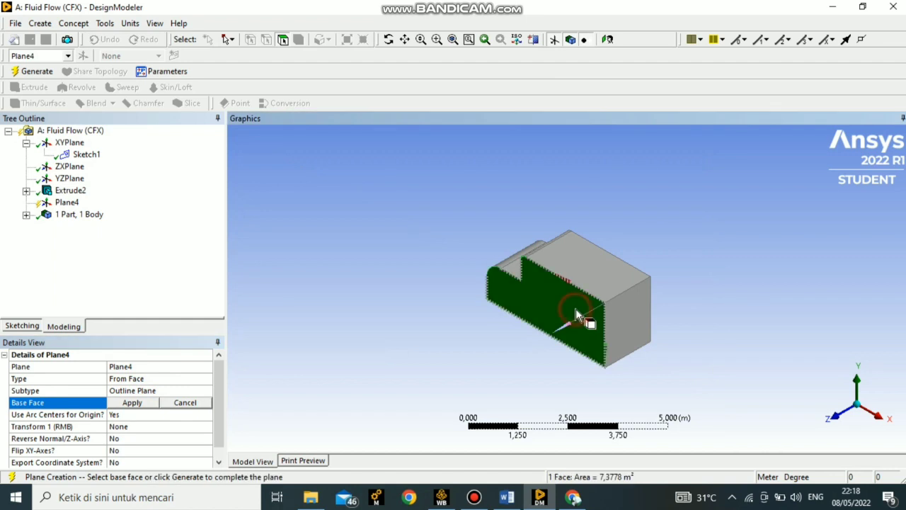
click(133, 404)
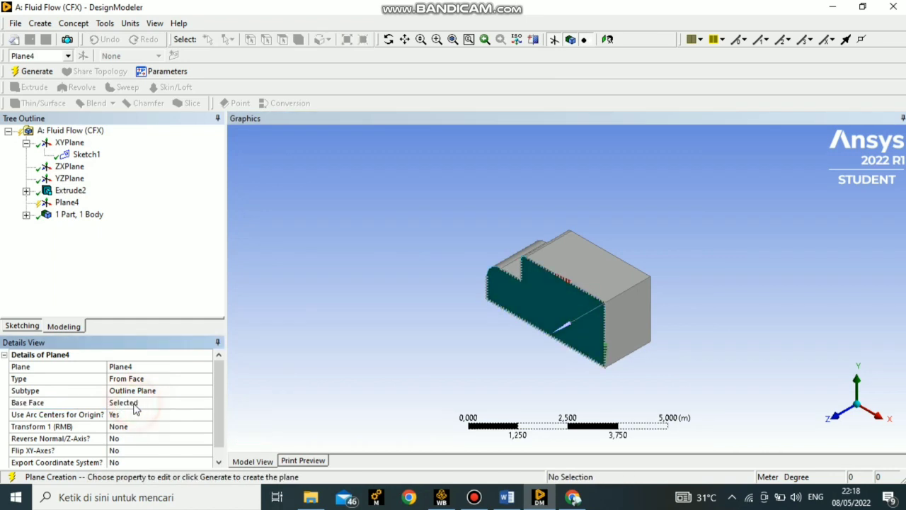
click(834, 416)
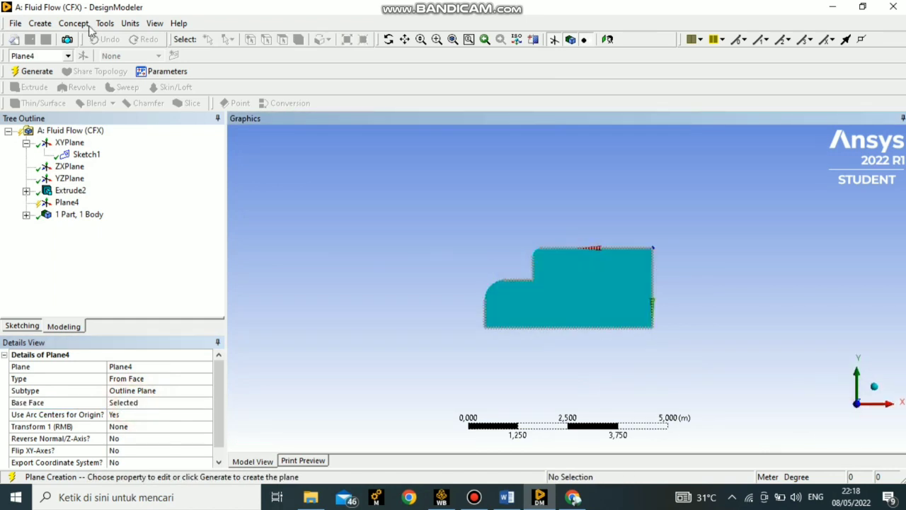
click(44, 72)
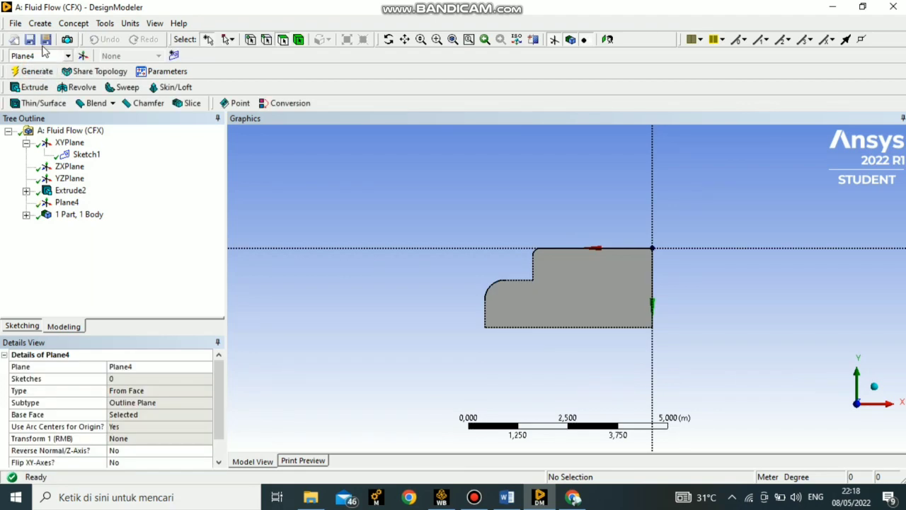
Step: Sketch a front wheel circle about 0.7 m in diameter on Plane4, centred on the truck body's lower edge
click(22, 326)
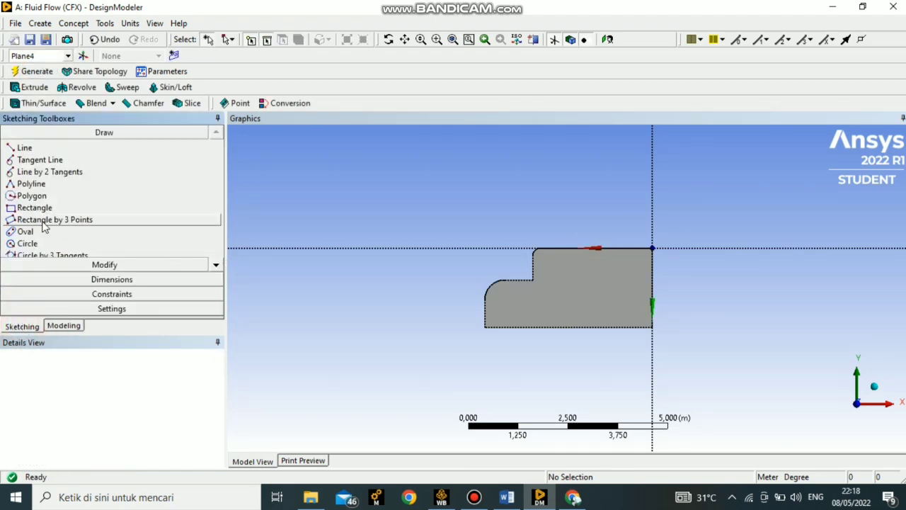
click(29, 242)
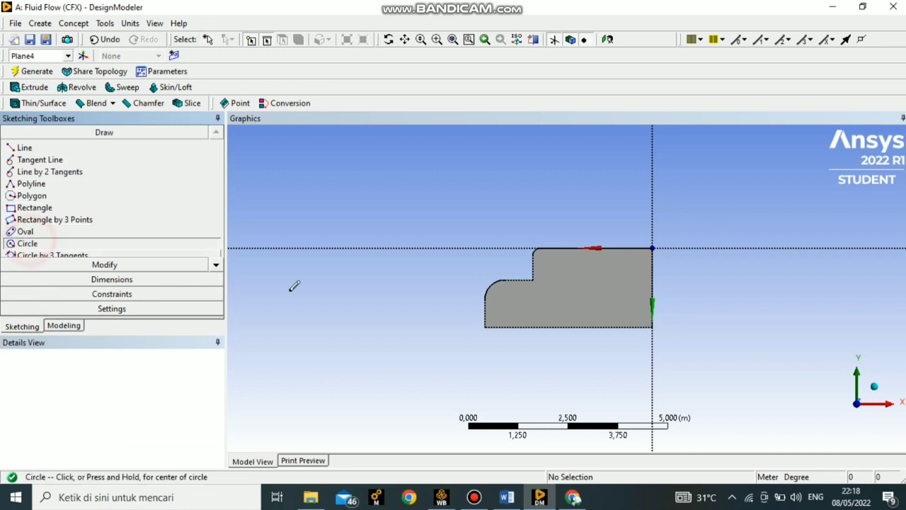
scroll(495, 309, up, 2)
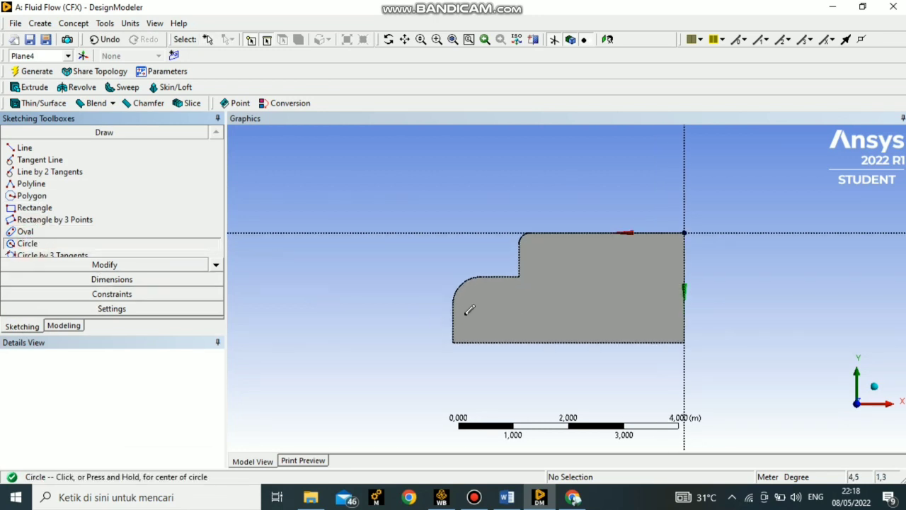
click(491, 343)
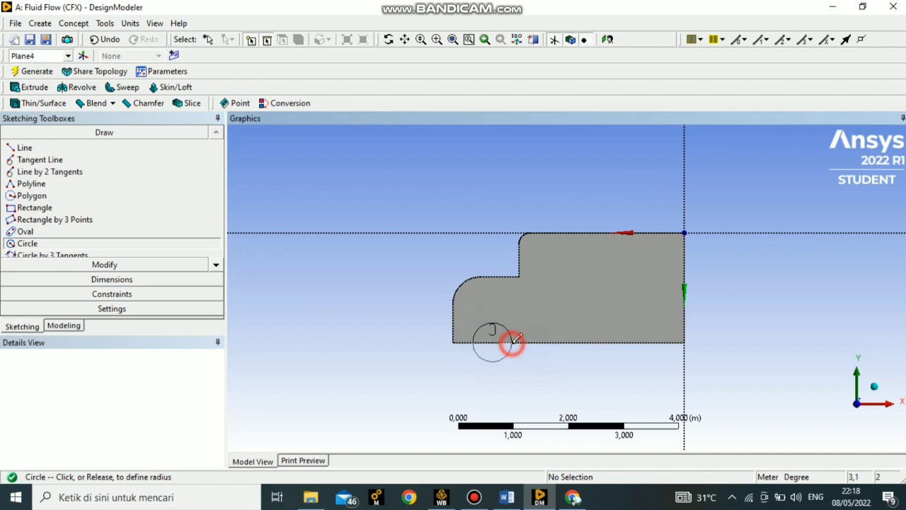
click(511, 342)
Step: Sketch a rear wheel circle about 0.76 m in diameter, centred on the truck body's lower edge
click(627, 342)
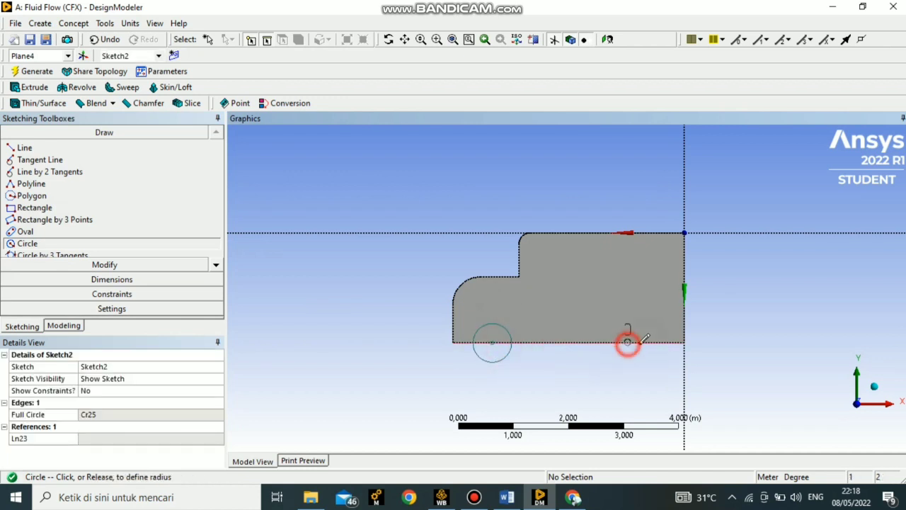
click(630, 343)
scroll(625, 345, up, 2)
scroll(623, 345, up, 1)
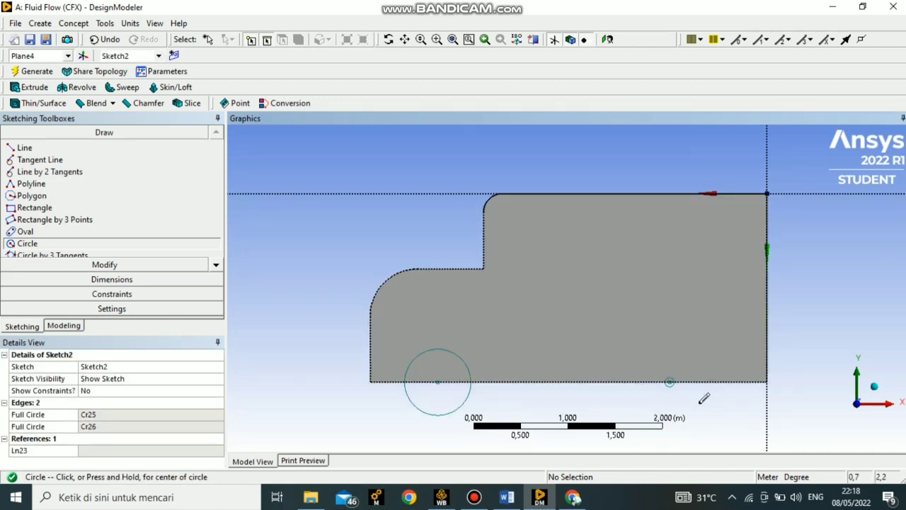
drag(669, 382, 704, 382)
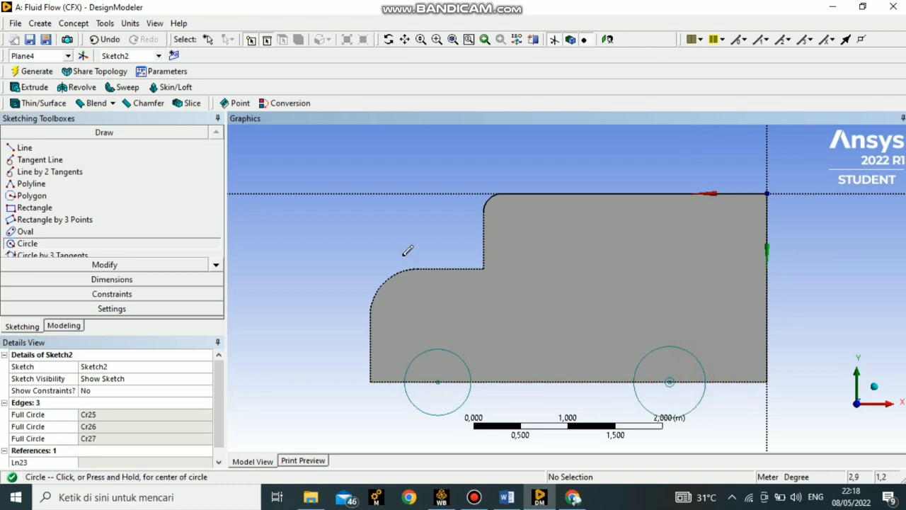
Step: Try to select the small extra circle at the rear wheel's centre
right_click(362, 224)
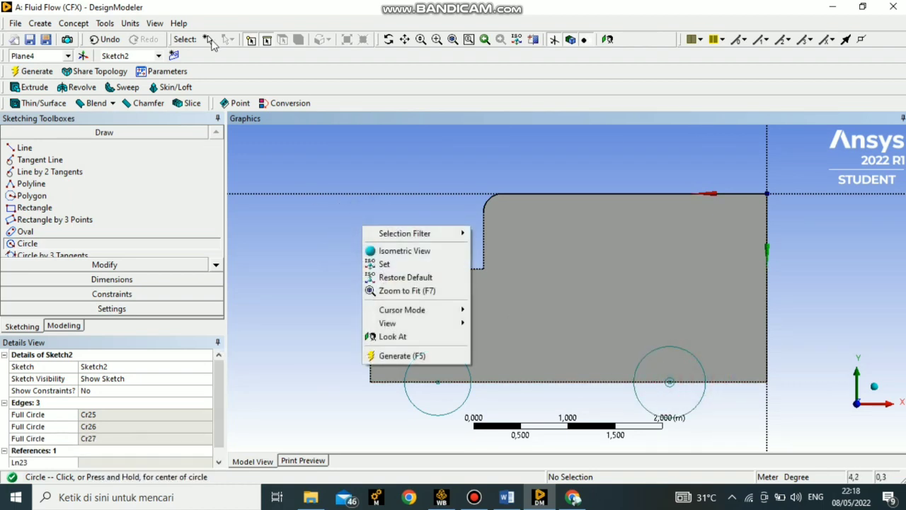
click(207, 40)
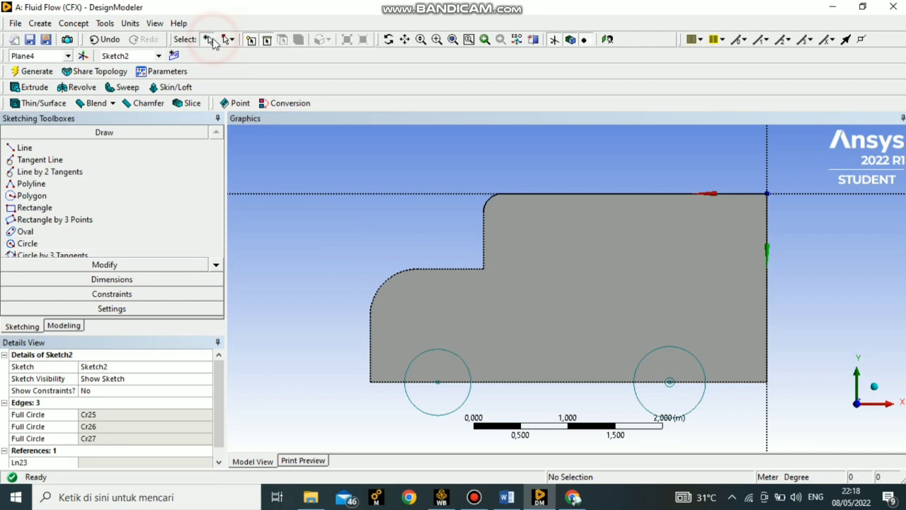
click(669, 386)
right_click(669, 386)
click(654, 387)
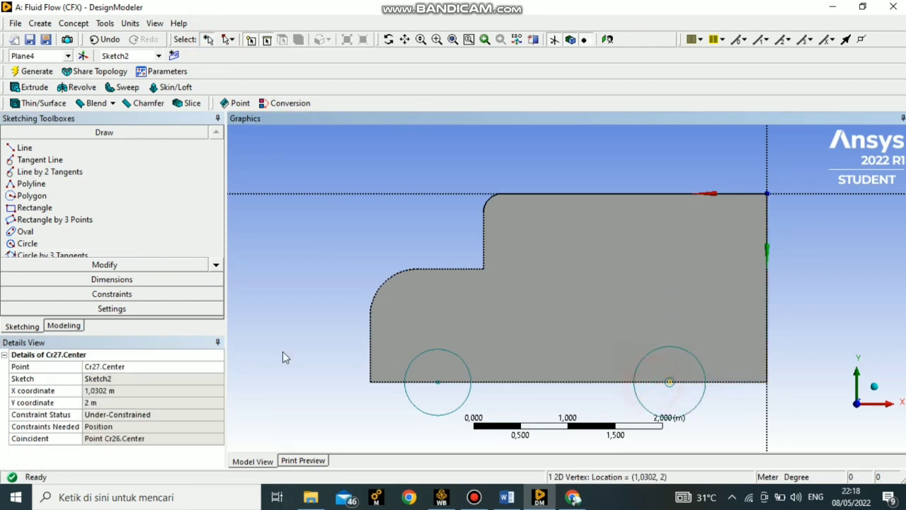
Step: Add diameter dimensions to the front and rear wheel circles
click(104, 280)
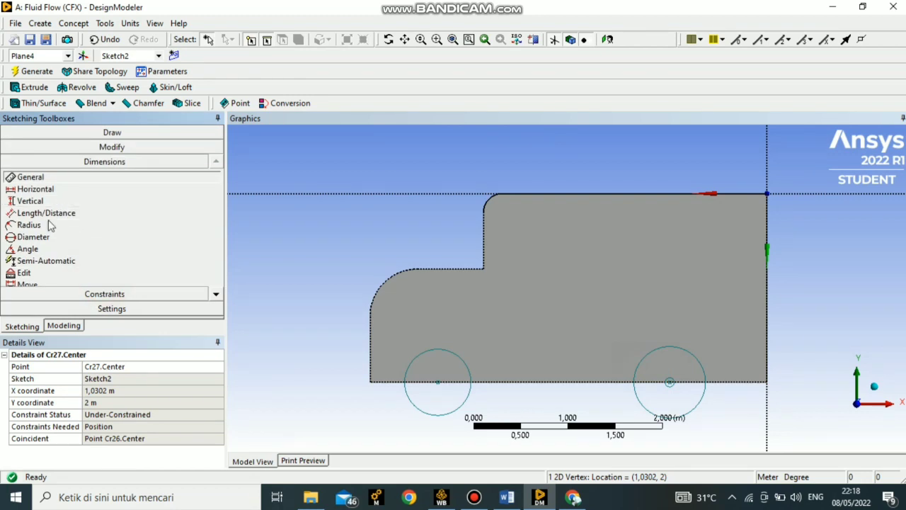
click(31, 236)
click(453, 349)
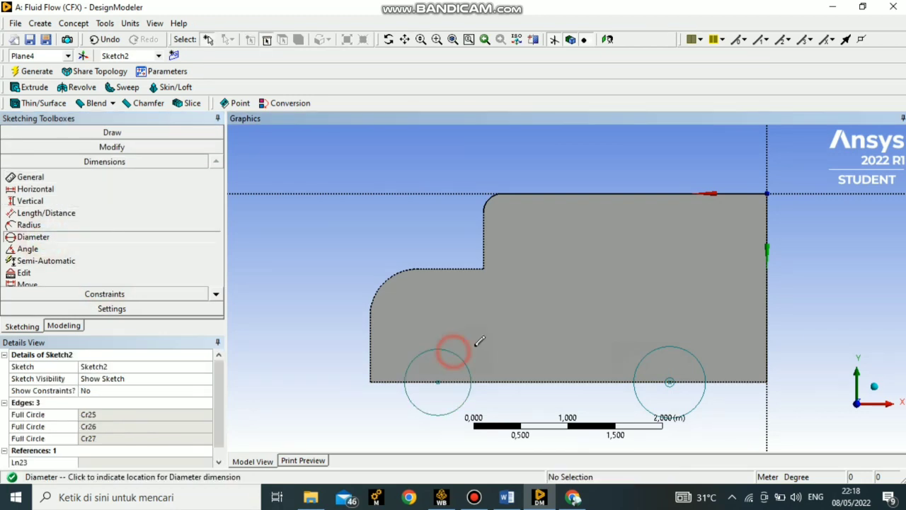
click(474, 344)
click(620, 327)
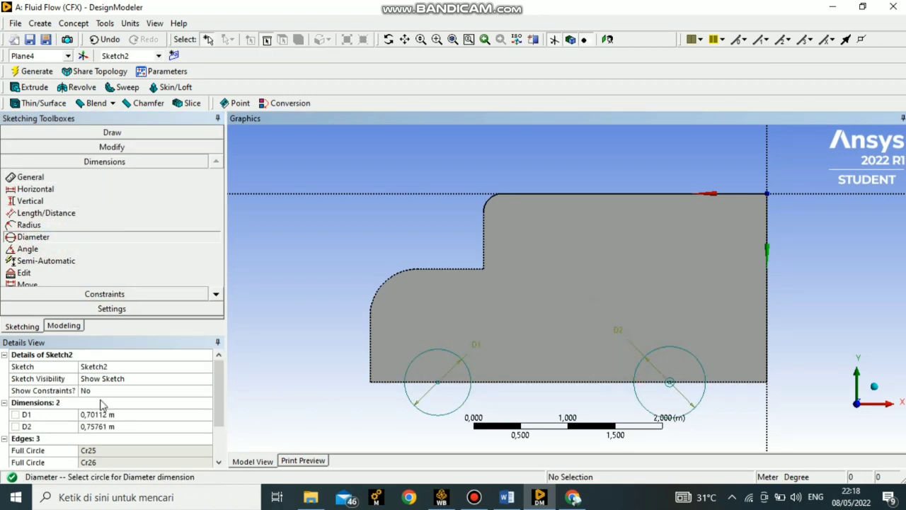
Step: Set both wheel diameters to 0.4 m and delete the small extra circle at the rear wheel's centre
click(99, 414)
key(BackSpace)
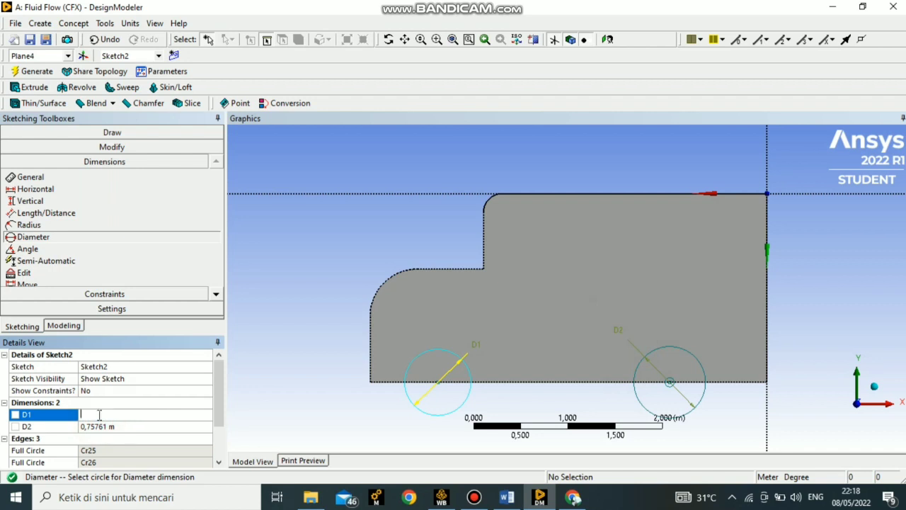
text(0,4)
key(Return)
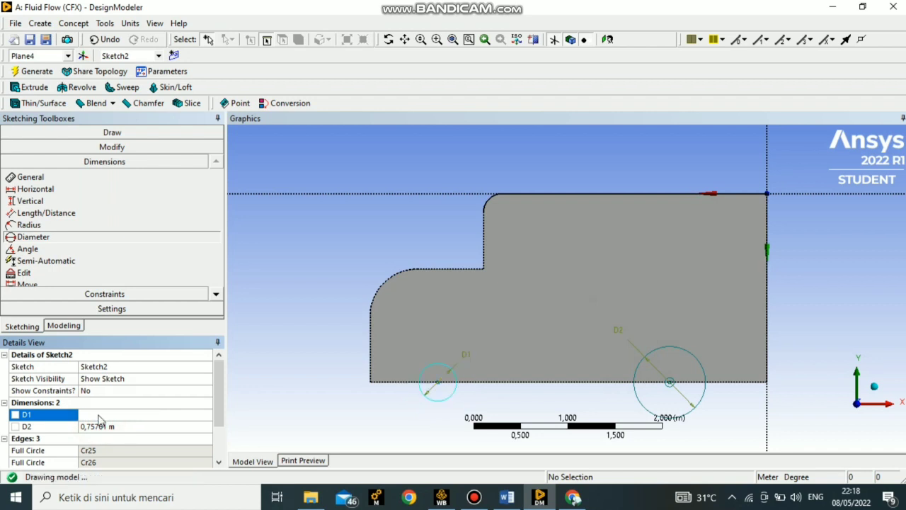
click(640, 360)
click(560, 296)
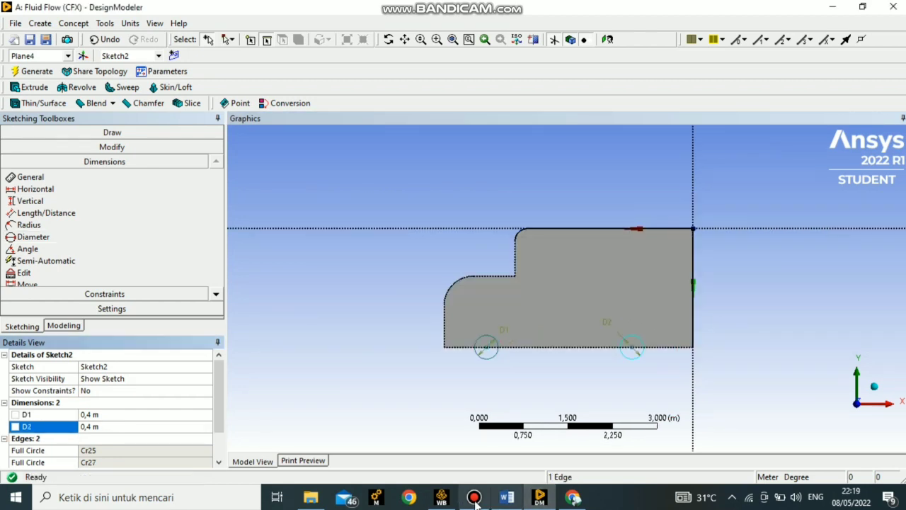
click(474, 497)
click(332, 40)
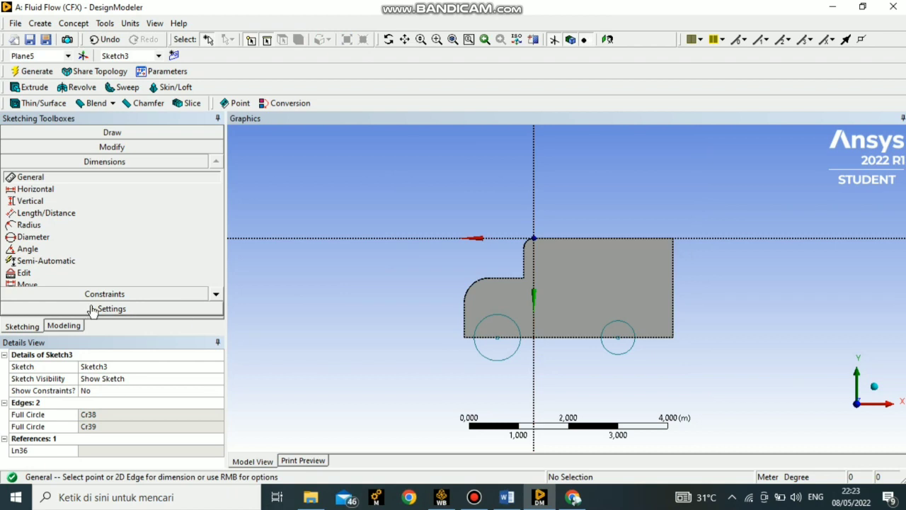
Step: Add radius dimensions to the front and rear wheel circles of Sketch3 on Plane5
click(29, 224)
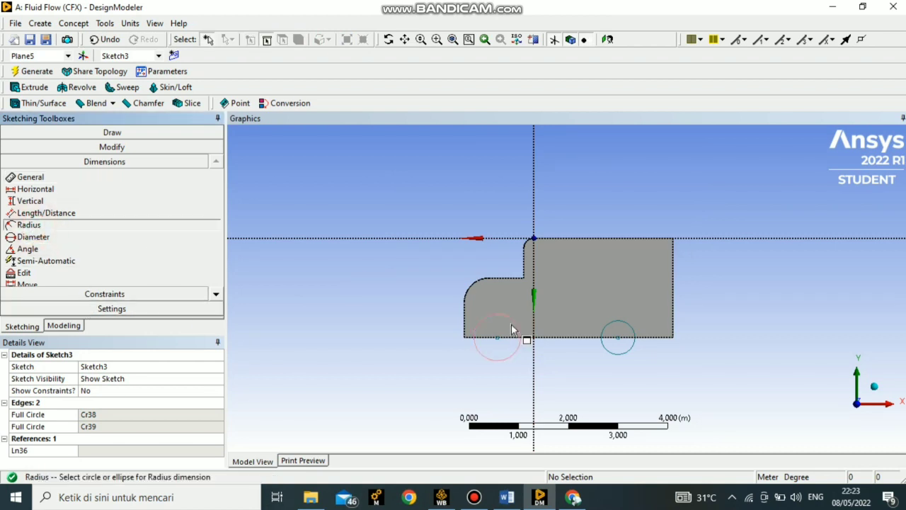
click(515, 323)
click(522, 313)
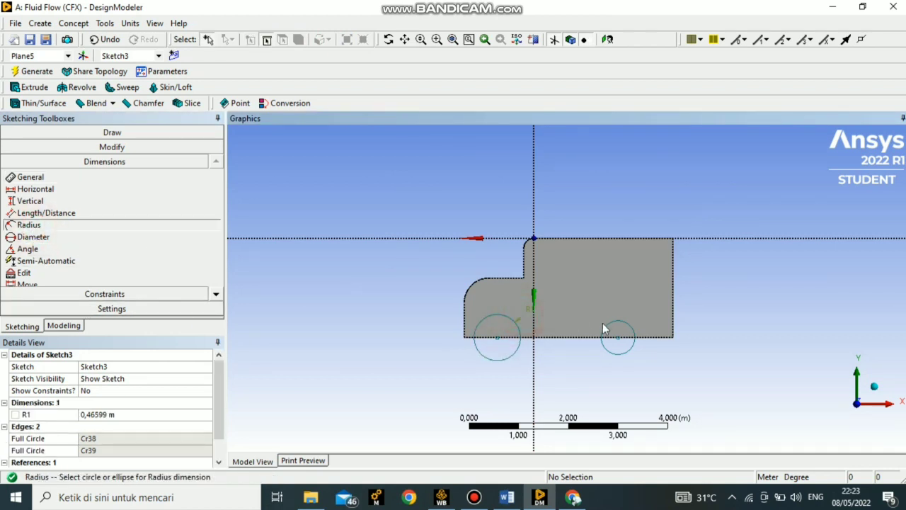
click(610, 323)
click(609, 313)
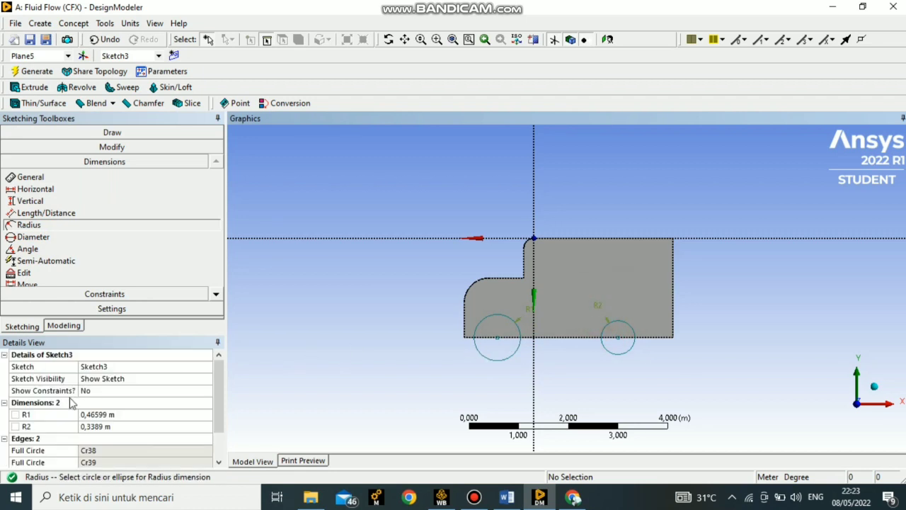
Step: Set the radii of both wheel circles to 0.4 m
click(94, 414)
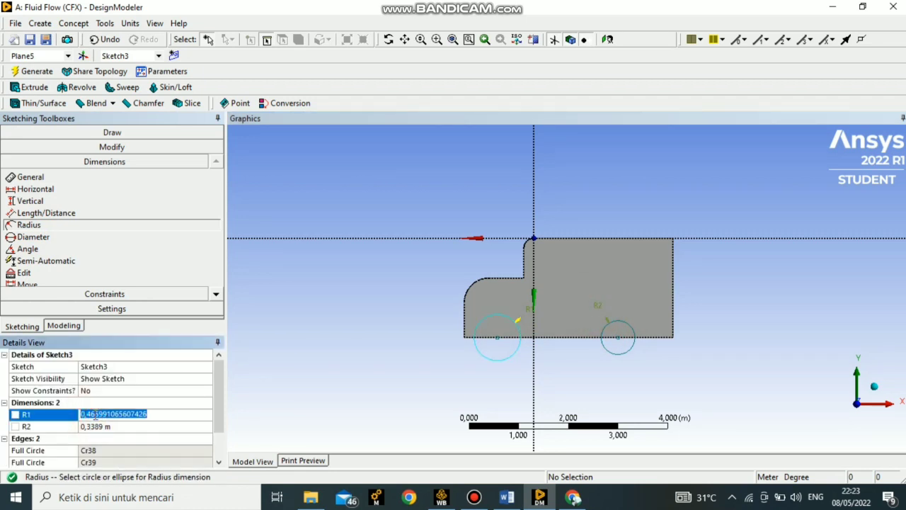
key(BackSpace)
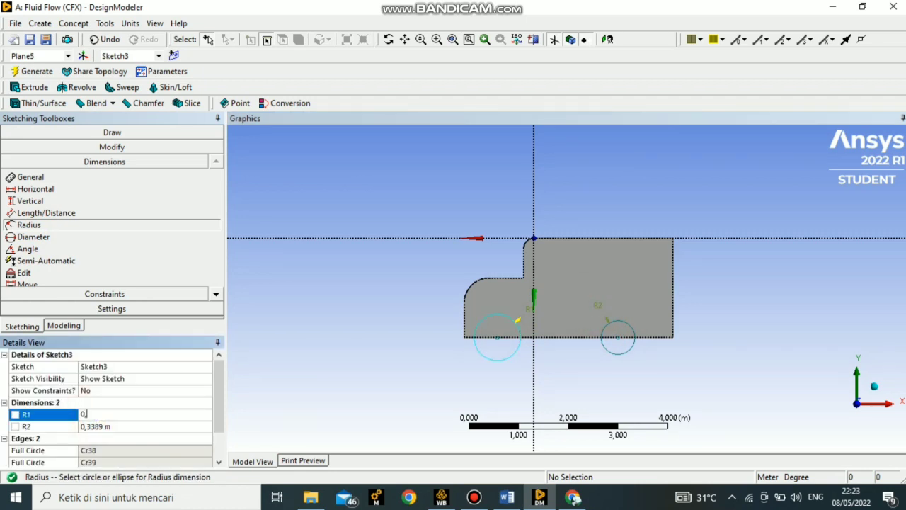
key(BackSpace)
key(BackSpace)
key(BackSpace)
click(103, 426)
key(BackSpace)
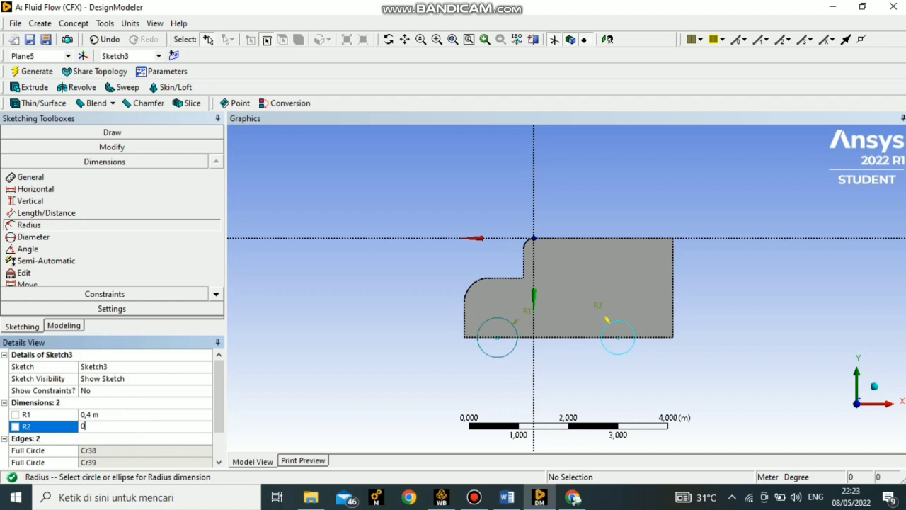
text(0,4)
key(Return)
Step: Dimension the distance from the truck's front edge to the front wheel's centre and set it to 0.8 m
click(32, 178)
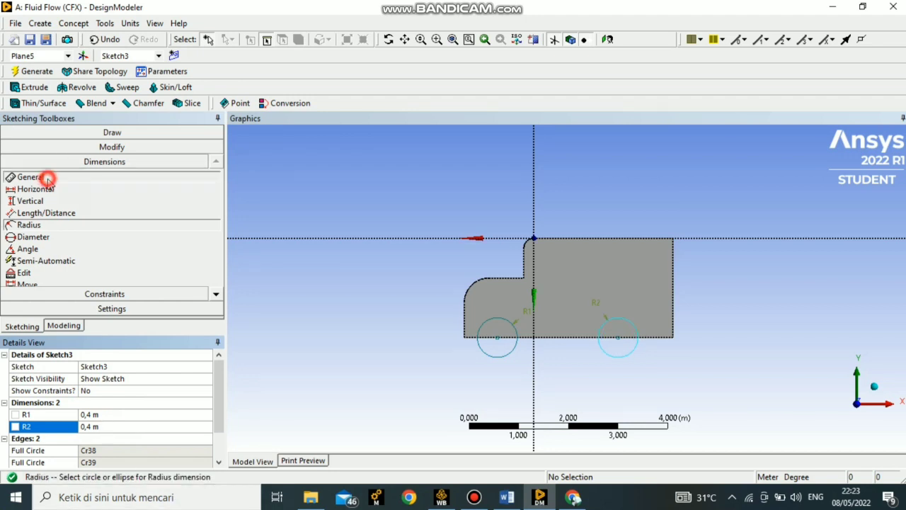
click(464, 329)
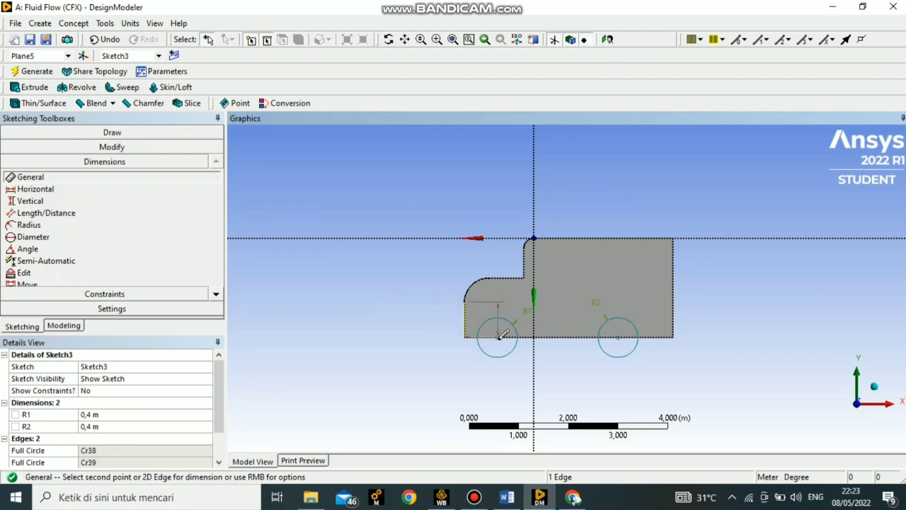
click(498, 339)
click(496, 345)
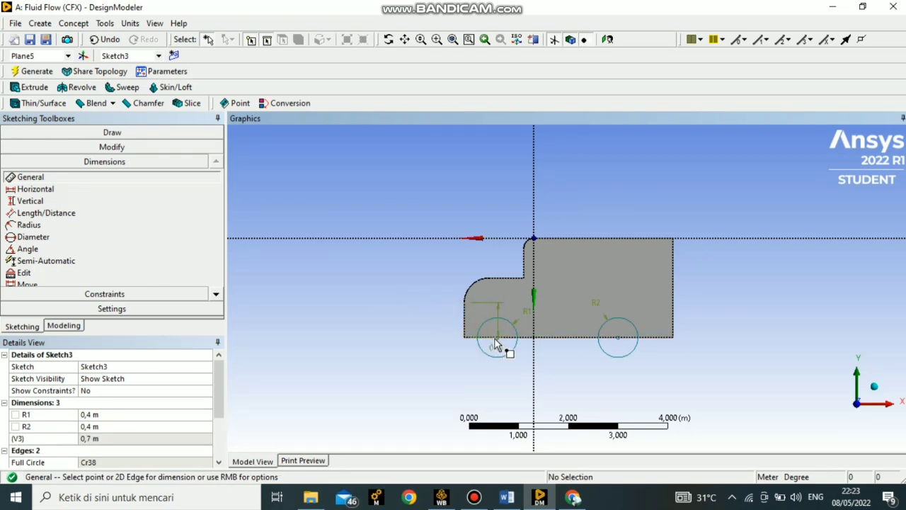
click(497, 338)
click(463, 330)
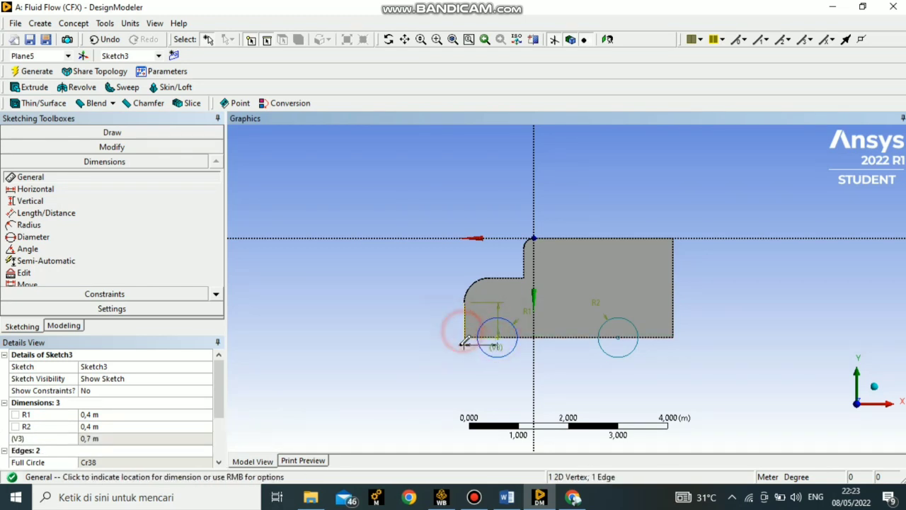
click(467, 363)
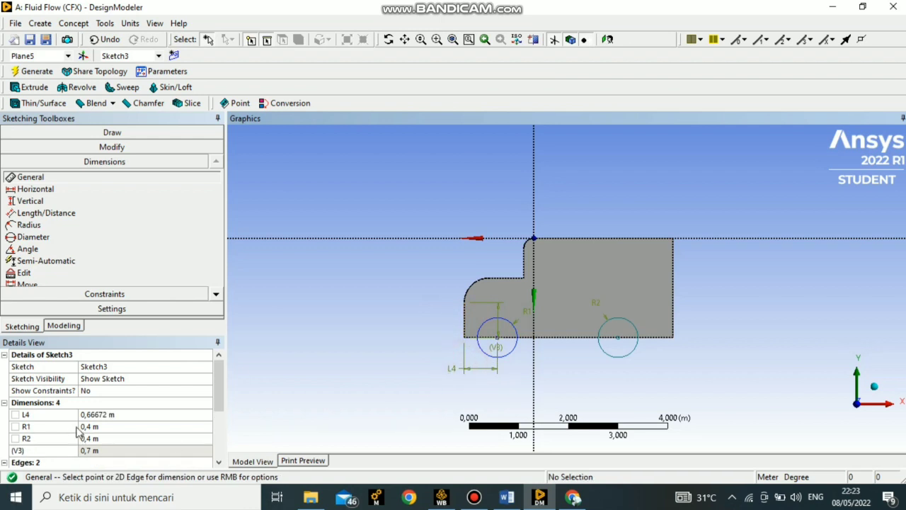
click(97, 414)
key(BackSpace)
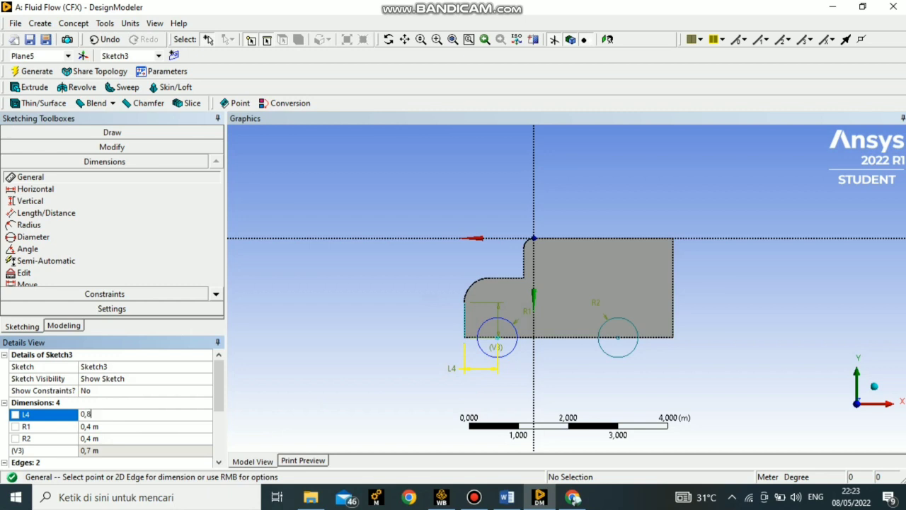
key(Return)
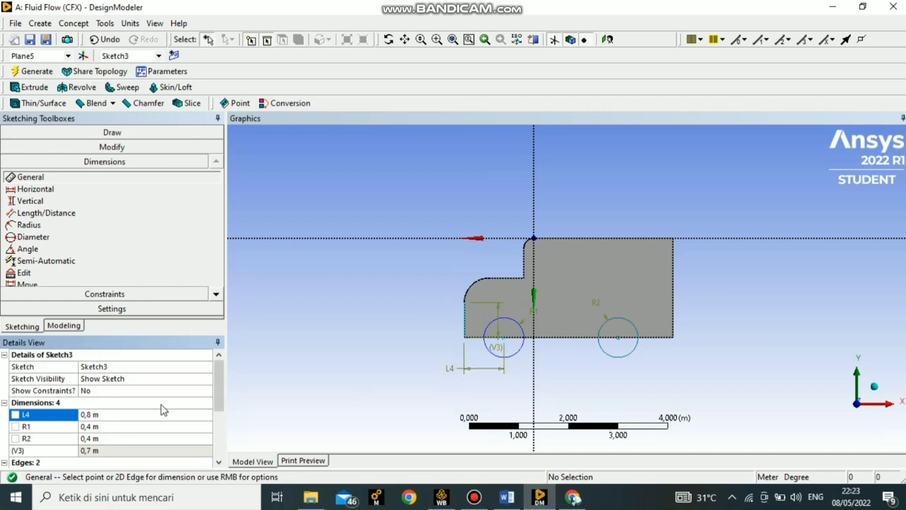
Step: Try to dimension the distance between the two wheel centres with a general dimension, and delete the misplaced dimension
click(504, 338)
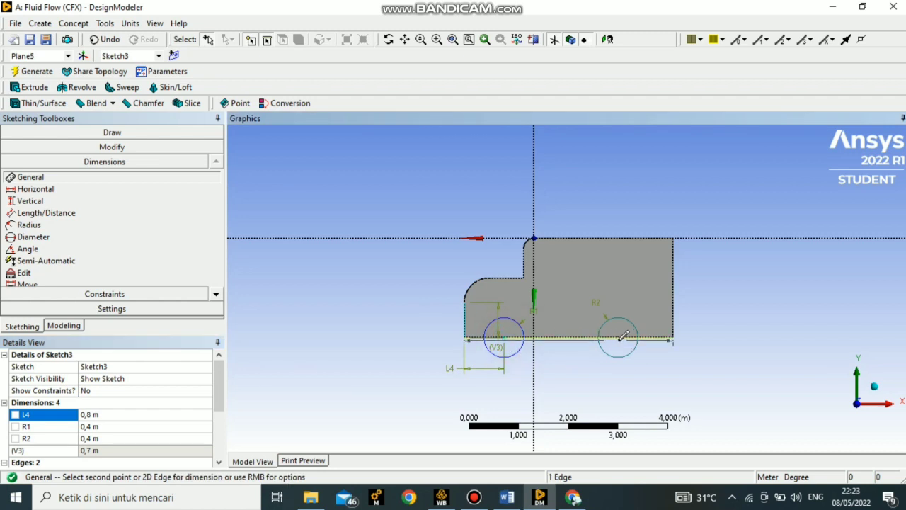
right_click(601, 361)
click(630, 340)
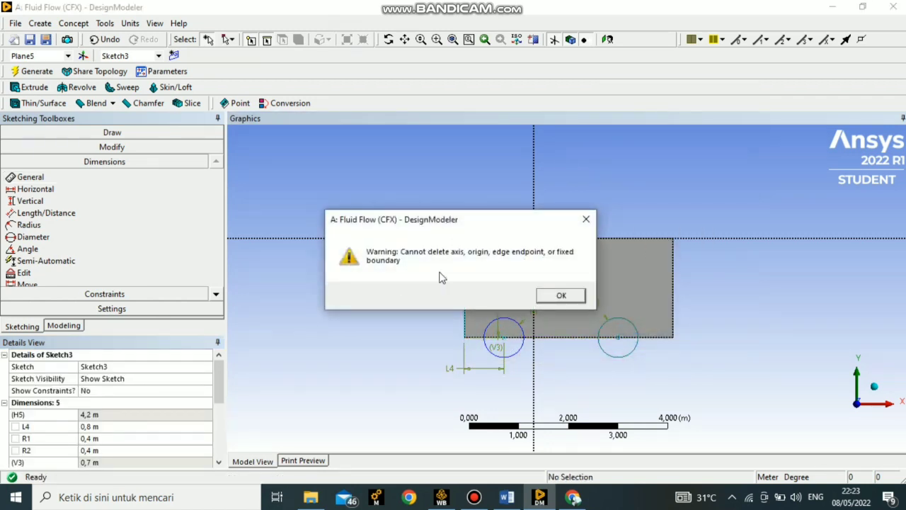
click(561, 296)
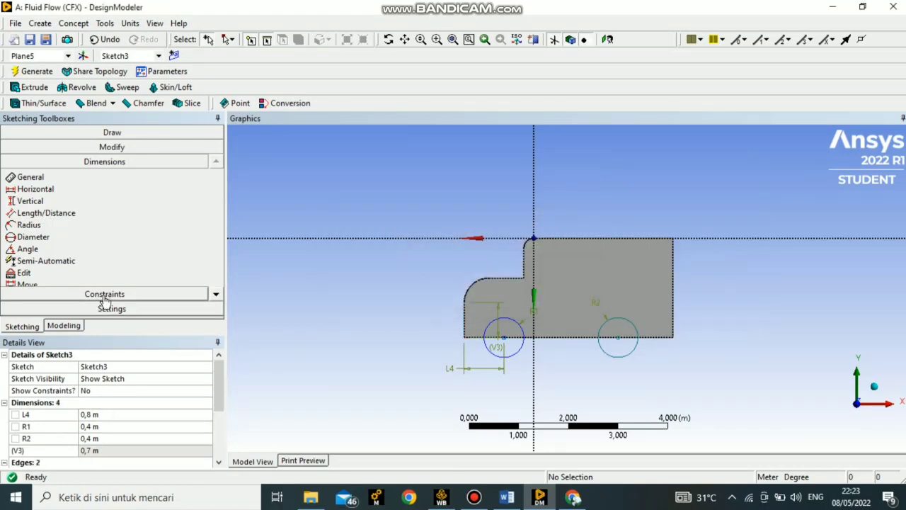
Step: Add a horizontal dimension from the truck's front edge to the rear wheel's centre and set it to 3.2 m
click(35, 189)
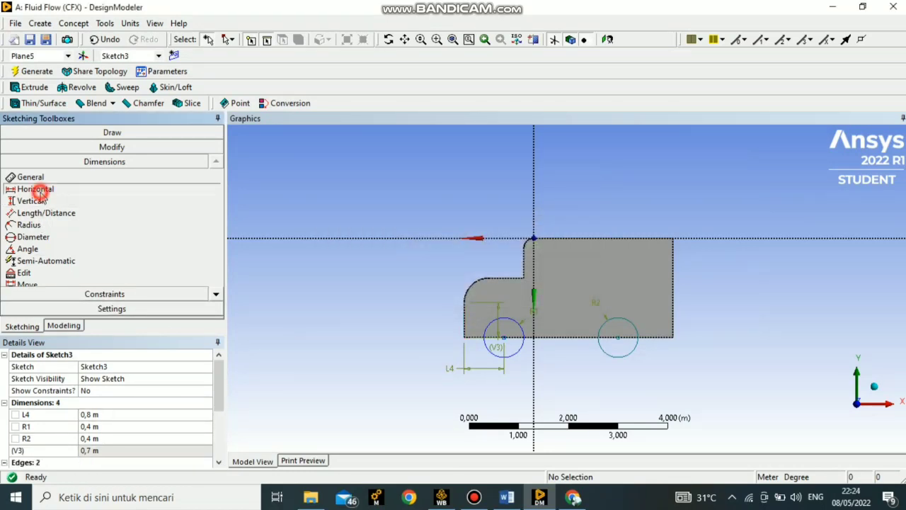
click(516, 354)
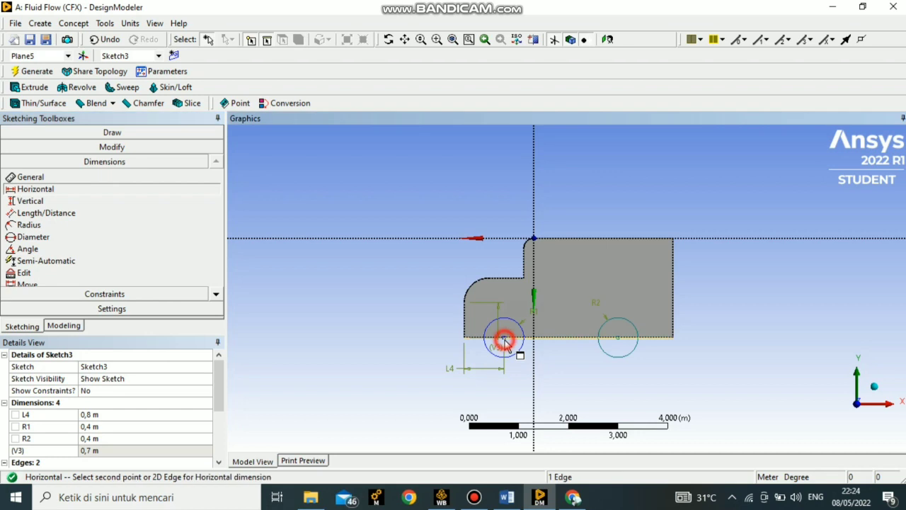
click(614, 349)
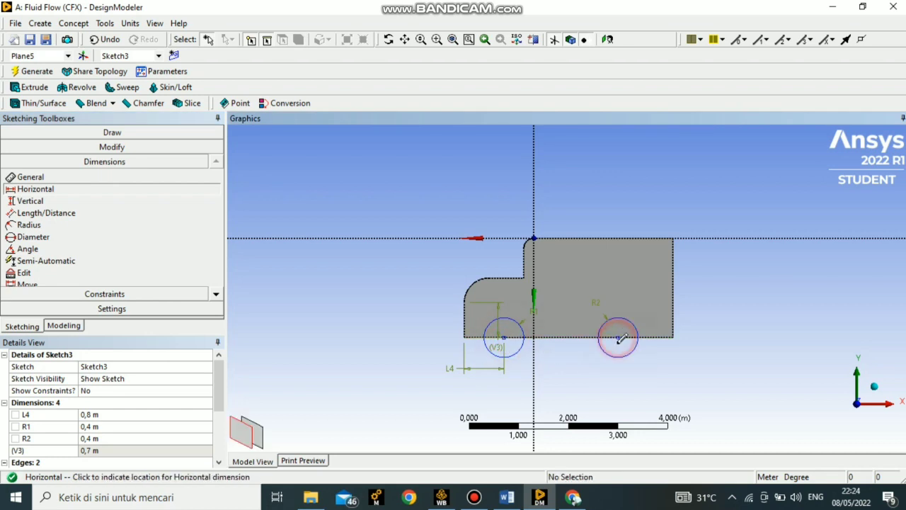
click(602, 385)
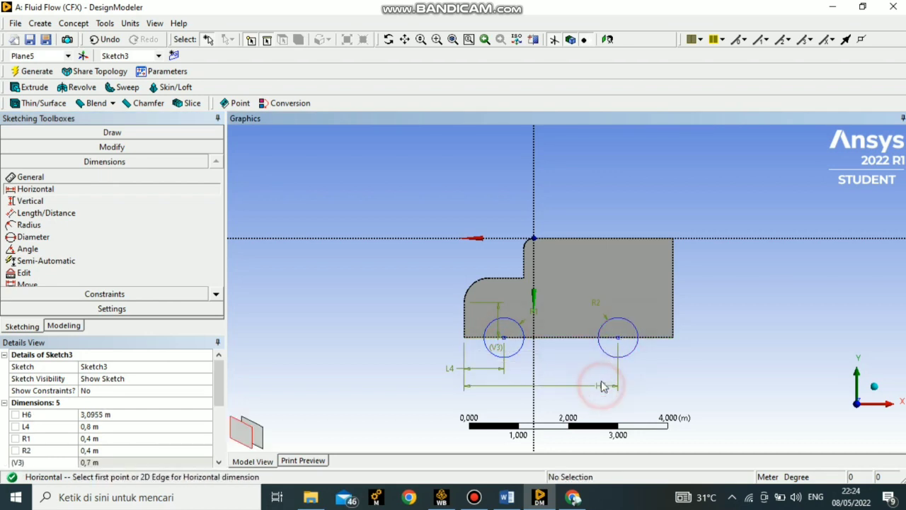
click(102, 414)
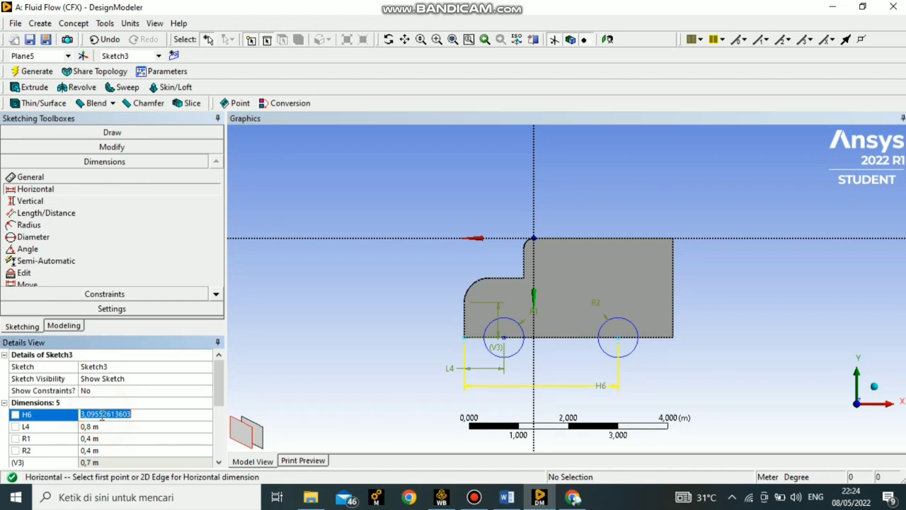
key(BackSpace)
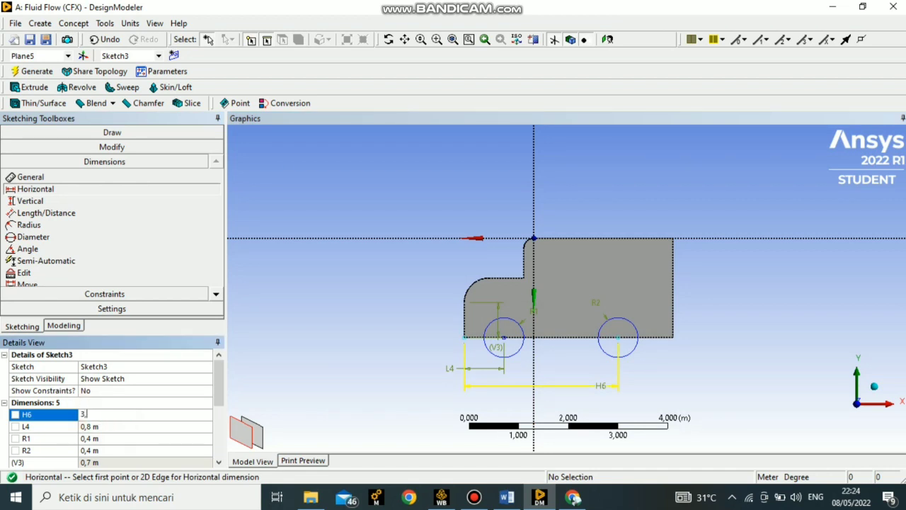
text(3,2)
key(Return)
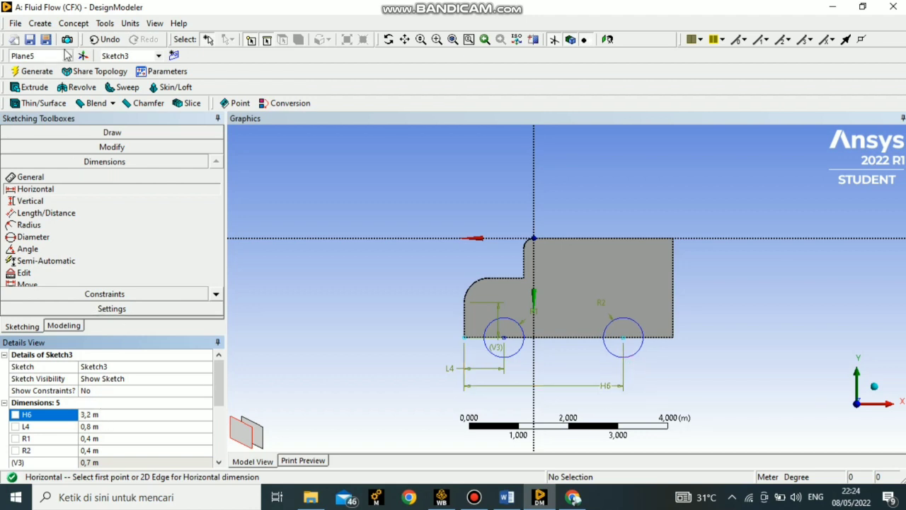
Step: Extrude the wheel circles of Sketch3 in direction Both - Symmetric with a depth of 0.1 m, adding material, and generate them
click(29, 88)
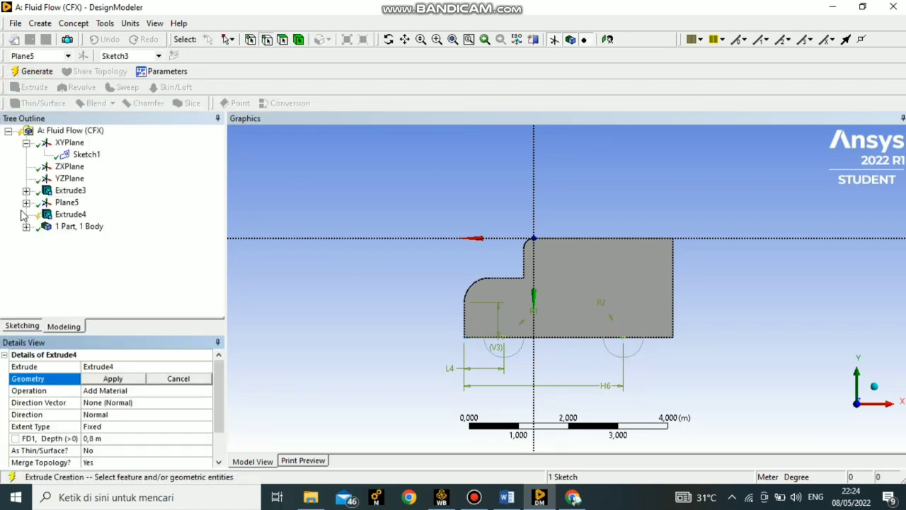
click(57, 214)
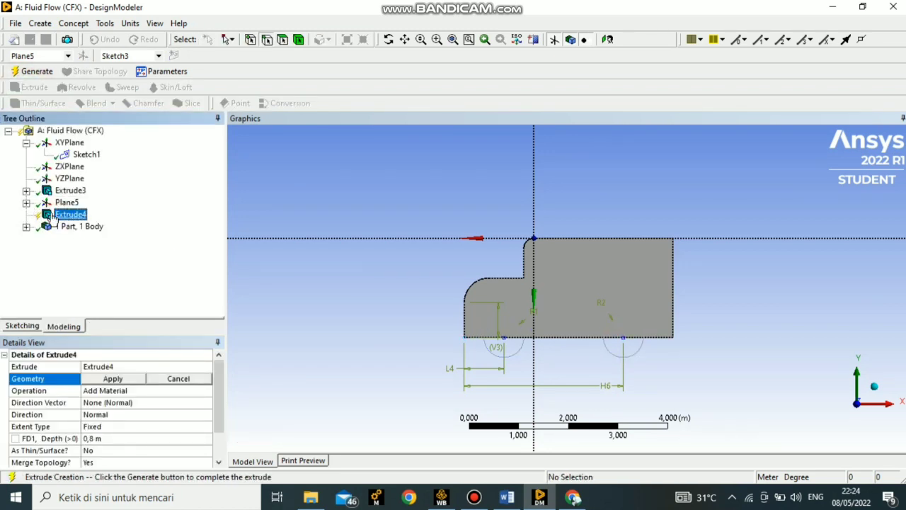
click(27, 202)
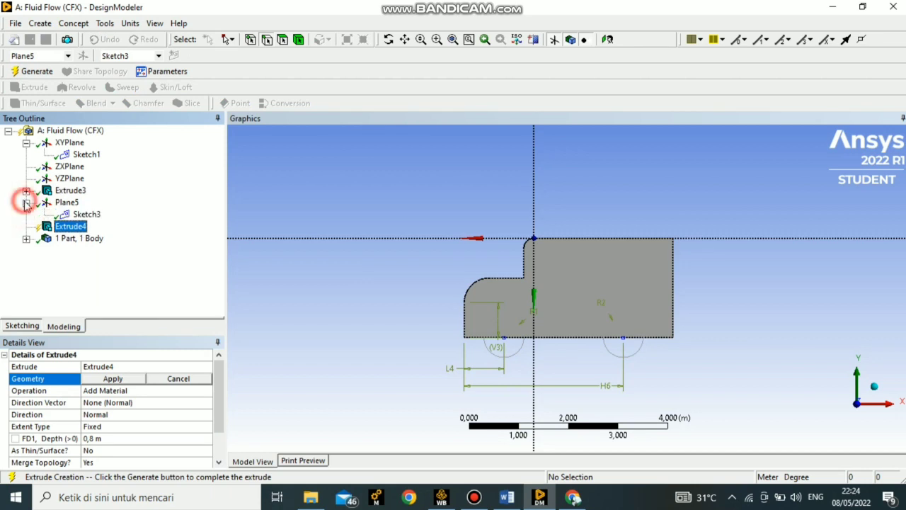
click(87, 215)
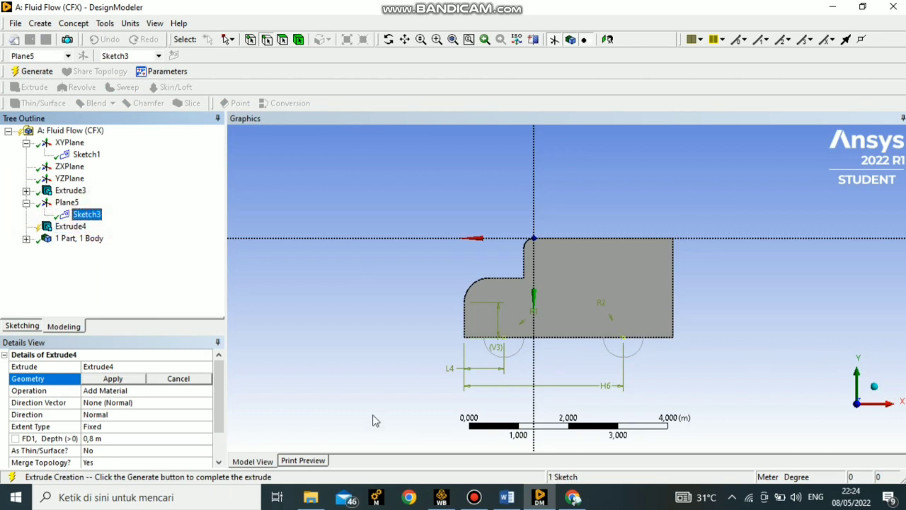
click(102, 415)
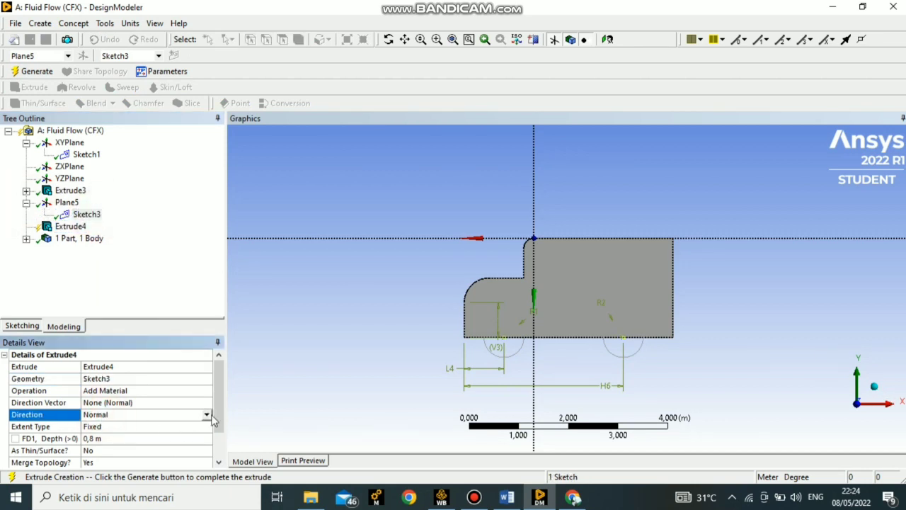
click(206, 414)
click(128, 443)
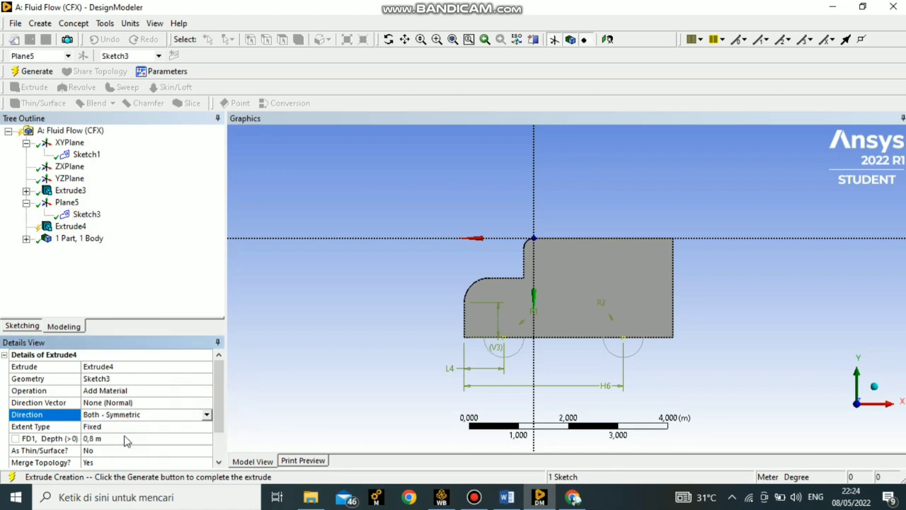
click(91, 439)
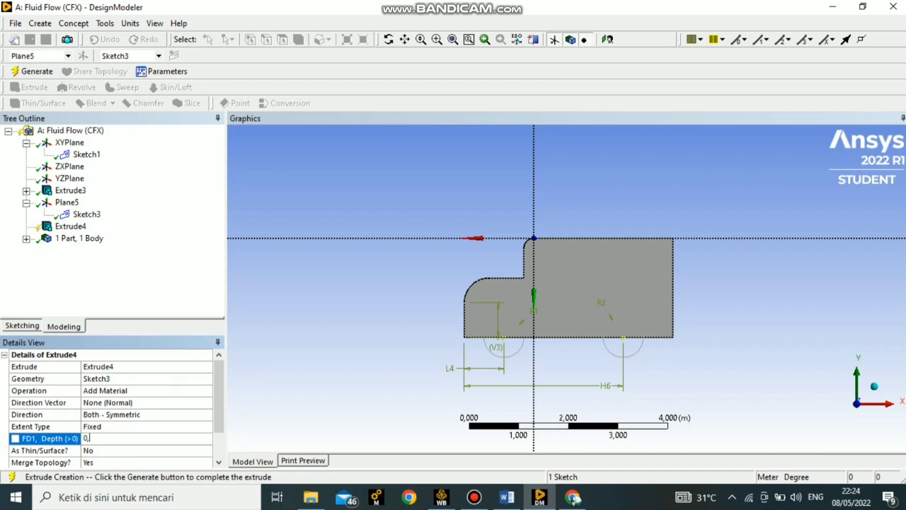
text(0,1)
key(Return)
click(36, 71)
Step: Create a new plane and set its type to From Face
click(876, 389)
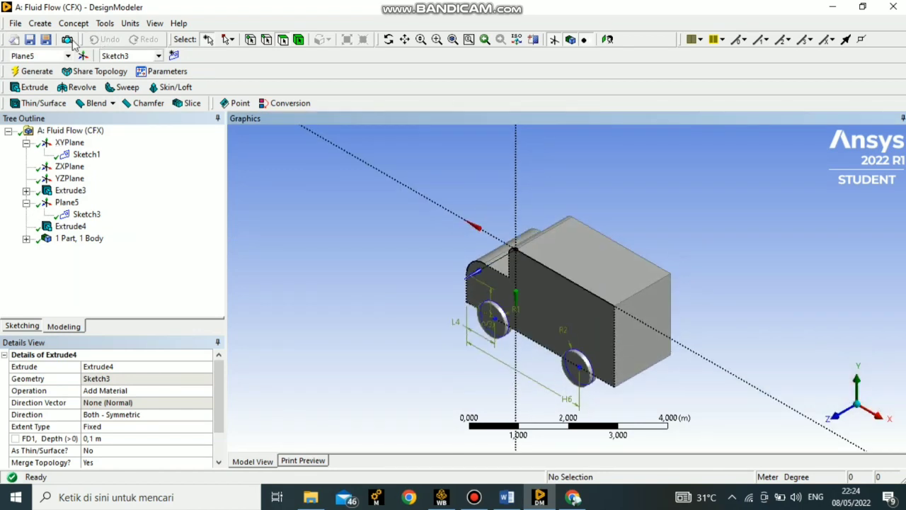
click(83, 56)
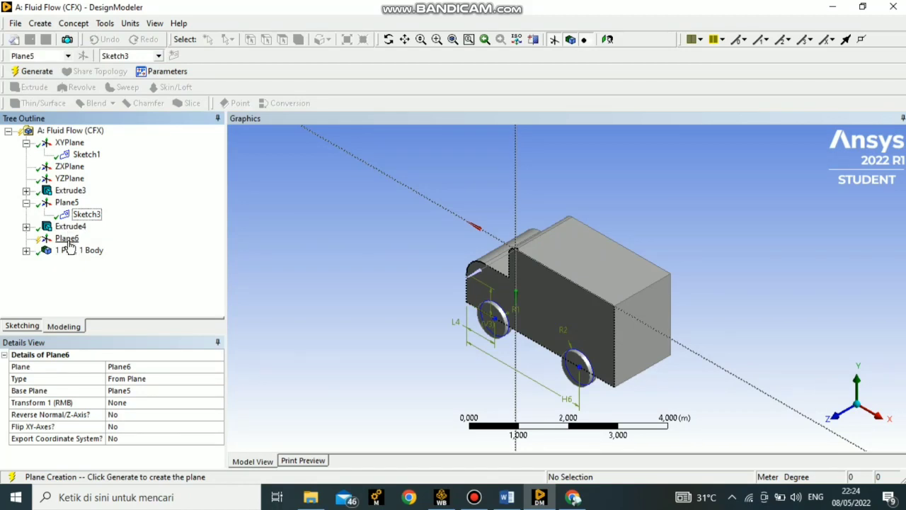
click(68, 238)
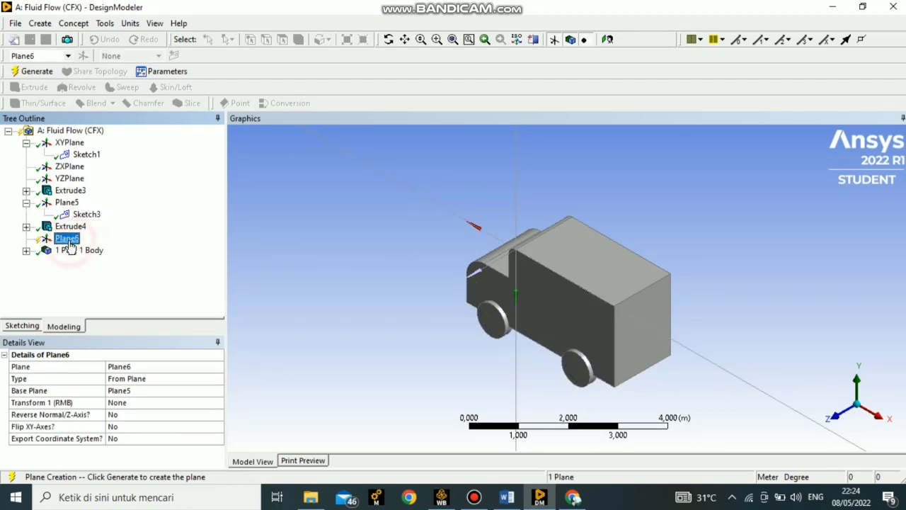
click(137, 382)
click(217, 378)
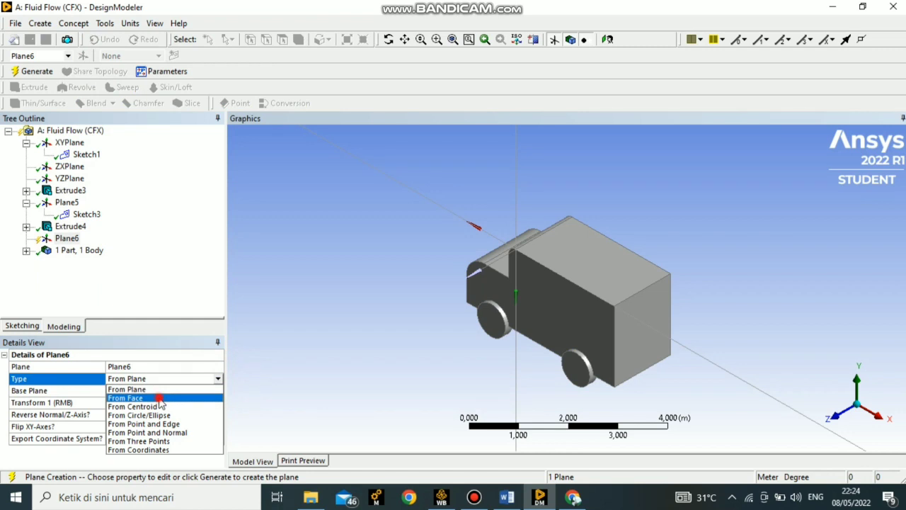
click(160, 398)
click(138, 404)
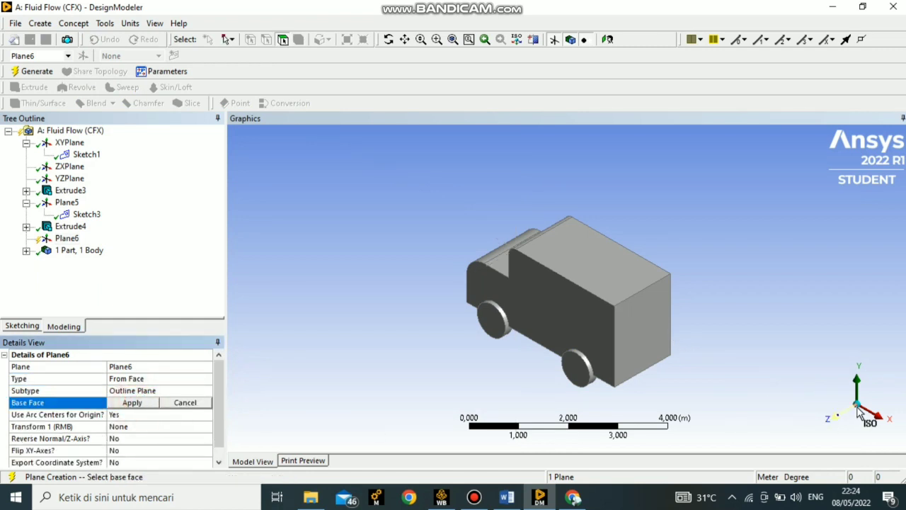
Step: Assign the truck's opposite side face as the new plane's base face and generate the plane
click(833, 419)
click(584, 336)
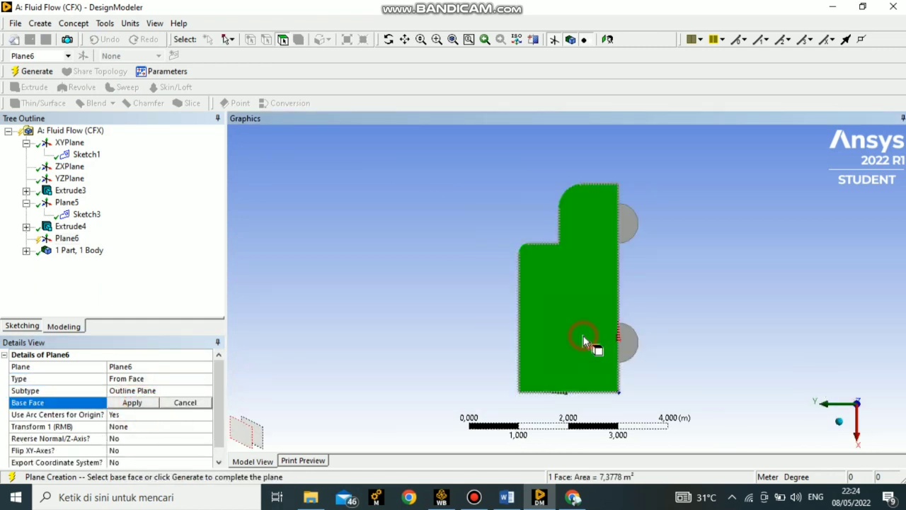
click(127, 403)
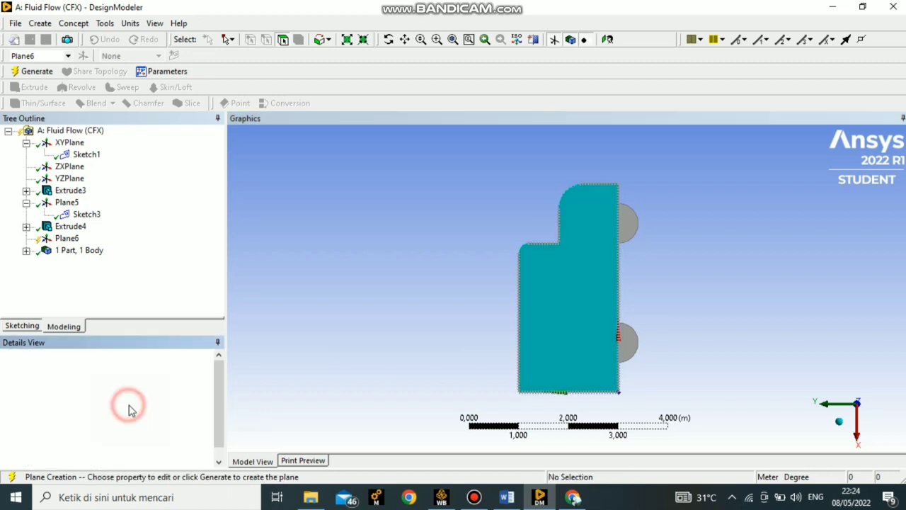
click(22, 326)
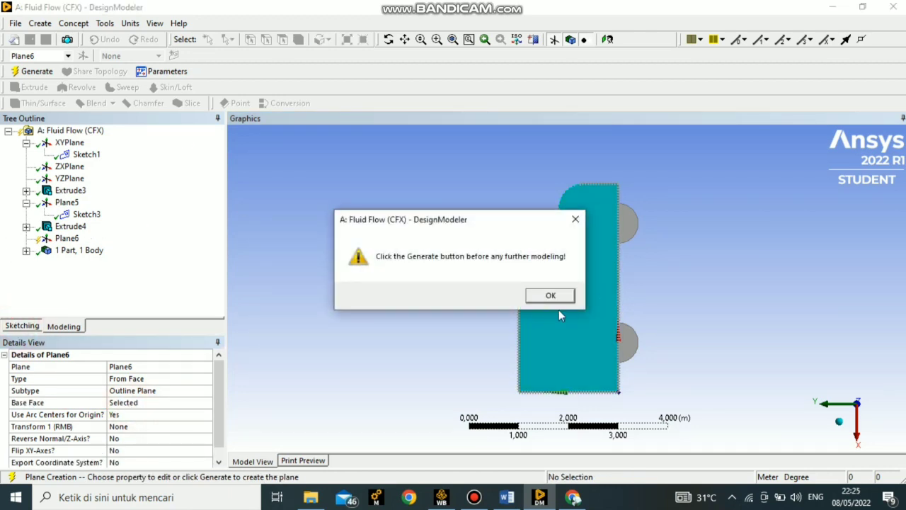
click(551, 297)
click(35, 72)
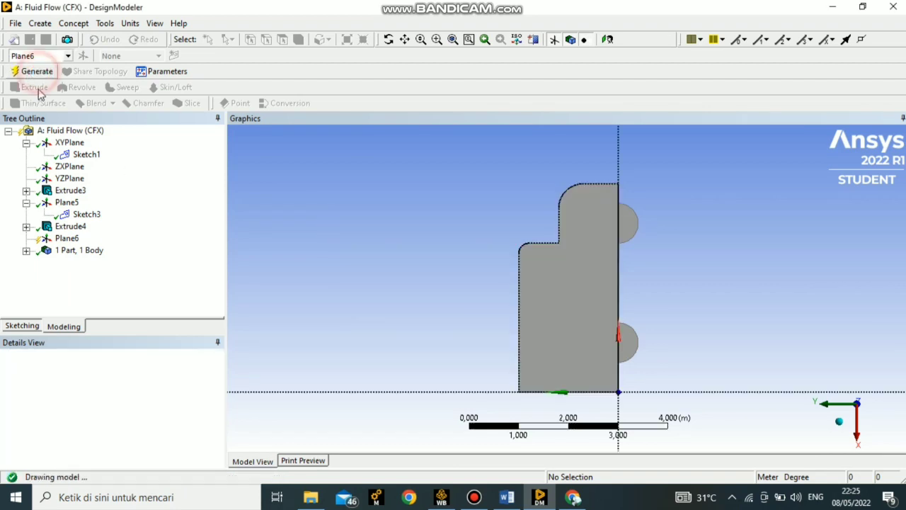
Step: Sketch front and rear wheel circles on Plane6, centred on the body's bottom edge, about 0.76 m and 0.83 m in diameter
click(23, 326)
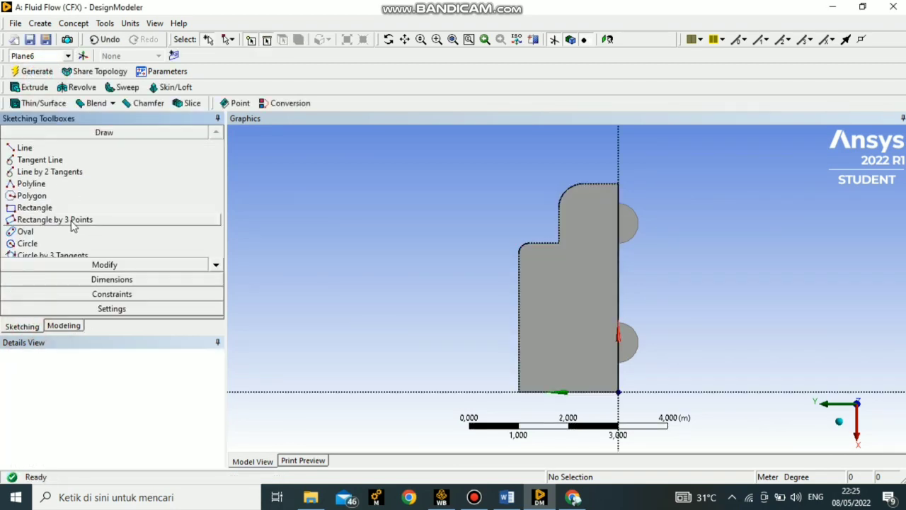
click(618, 224)
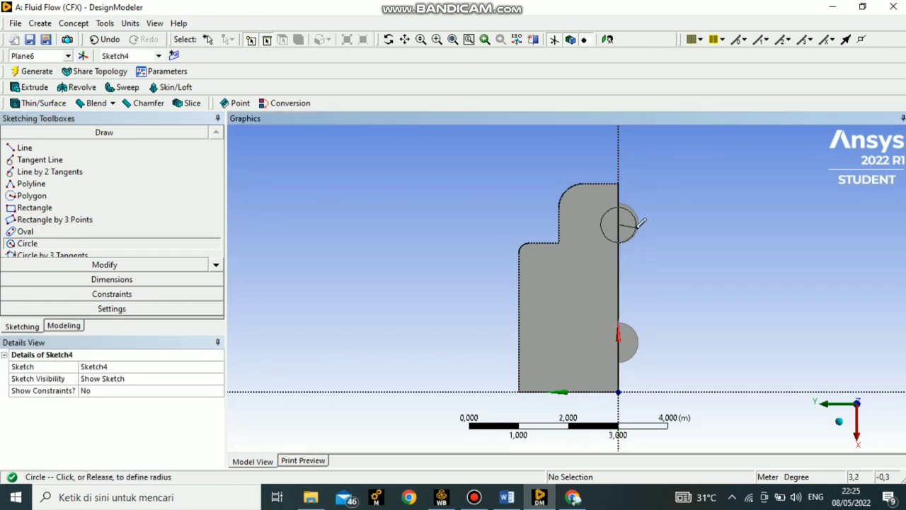
click(637, 225)
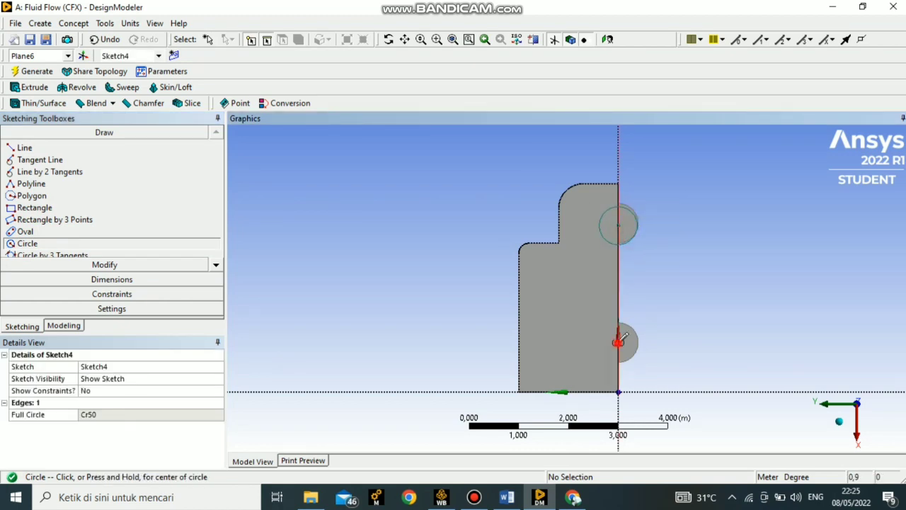
click(618, 342)
click(639, 343)
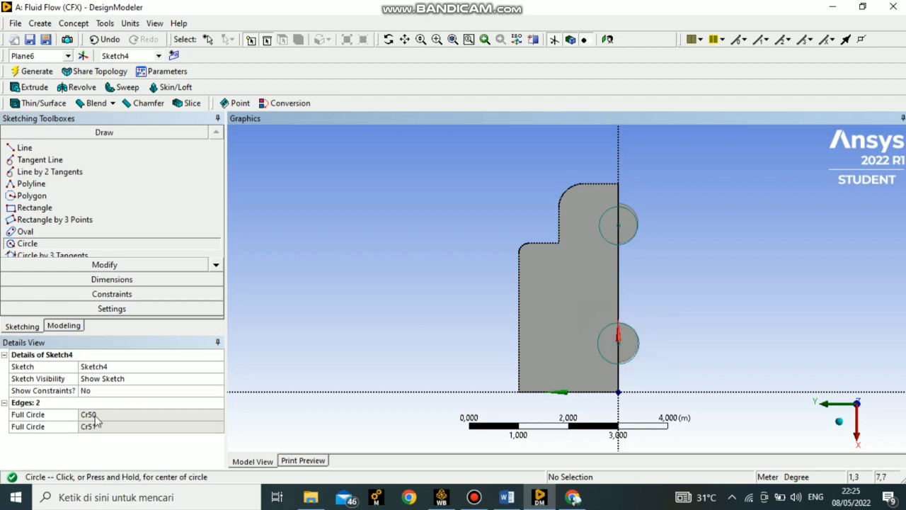
Step: Add diameter dimensions to the front and rear wheel circles of Sketch4
click(101, 280)
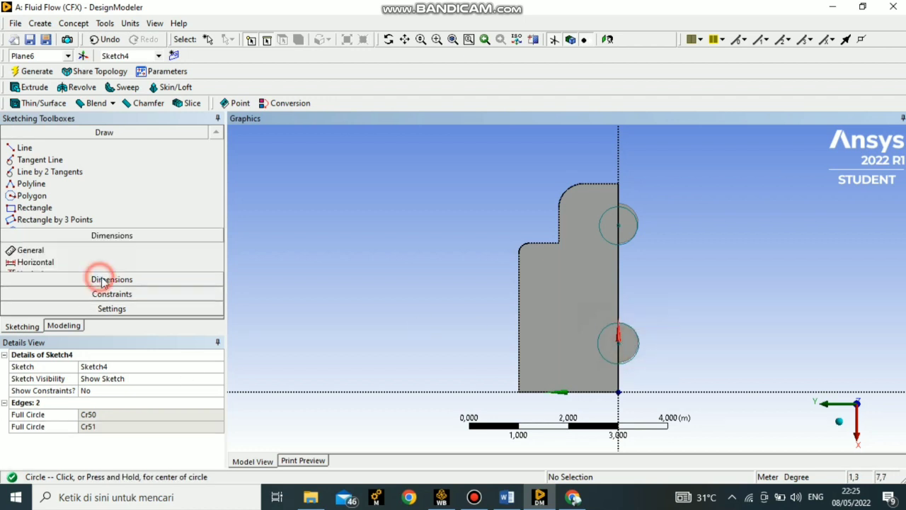
click(600, 219)
click(583, 218)
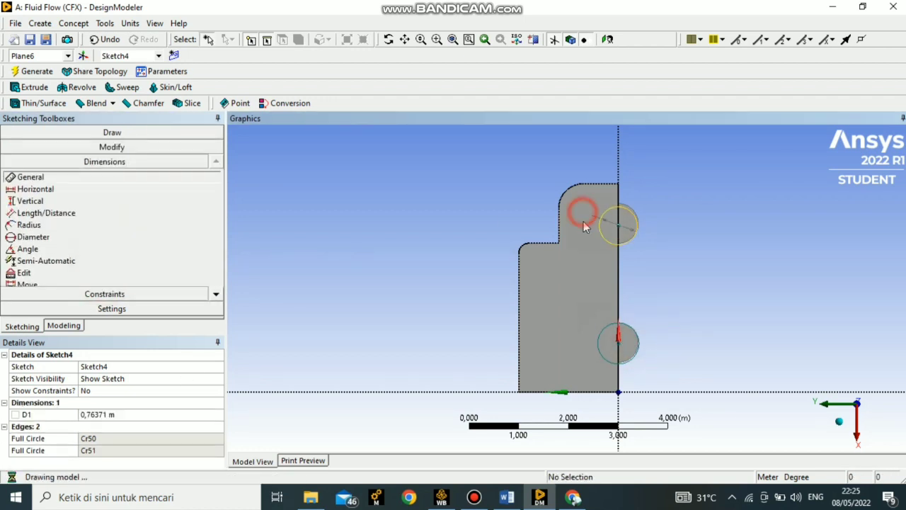
click(599, 331)
click(582, 317)
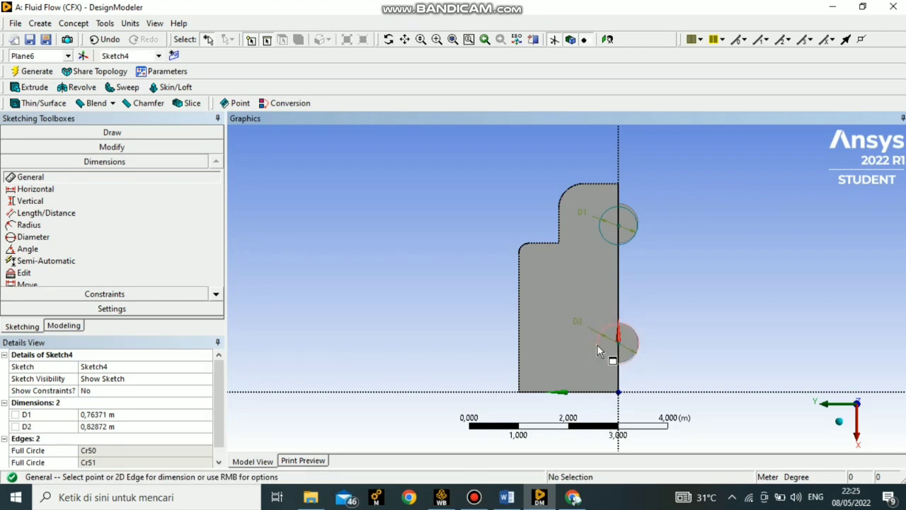
Step: Set the diameters of both wheel circles in Sketch4 to 0.8 m
click(87, 414)
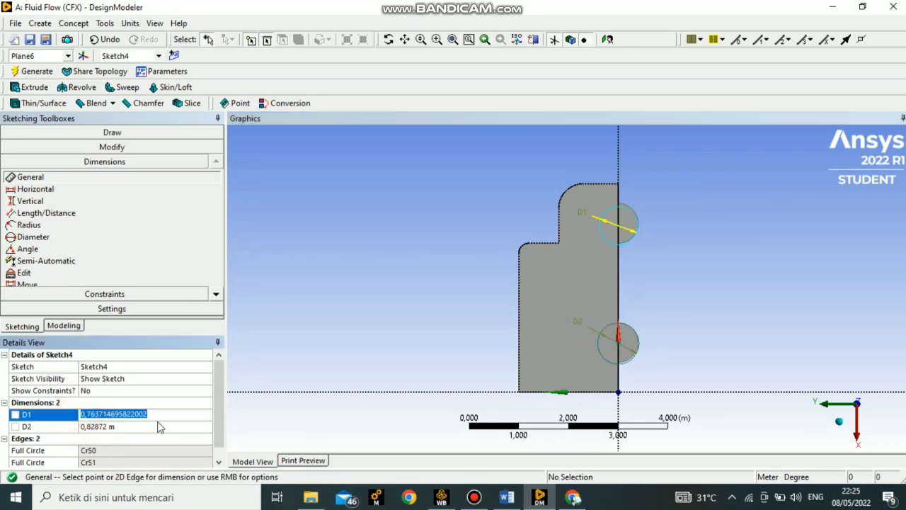
key(BackSpace)
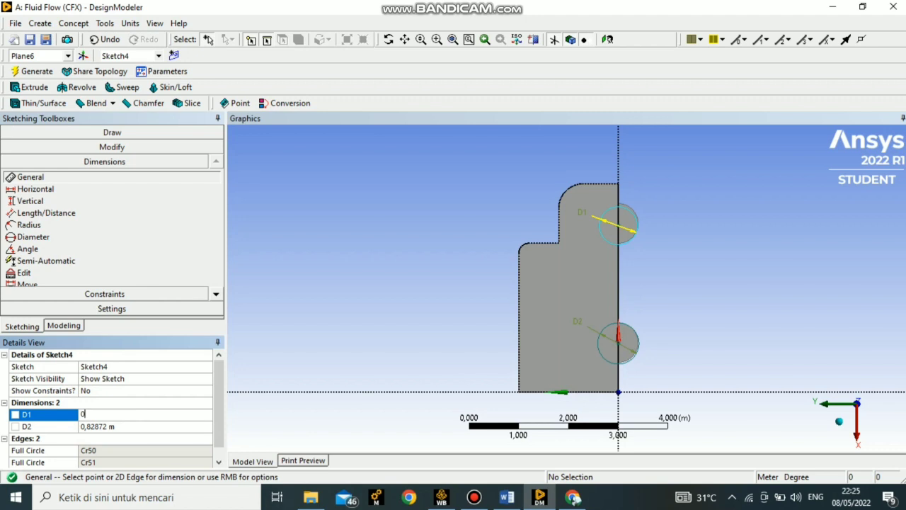
key(Return)
click(91, 426)
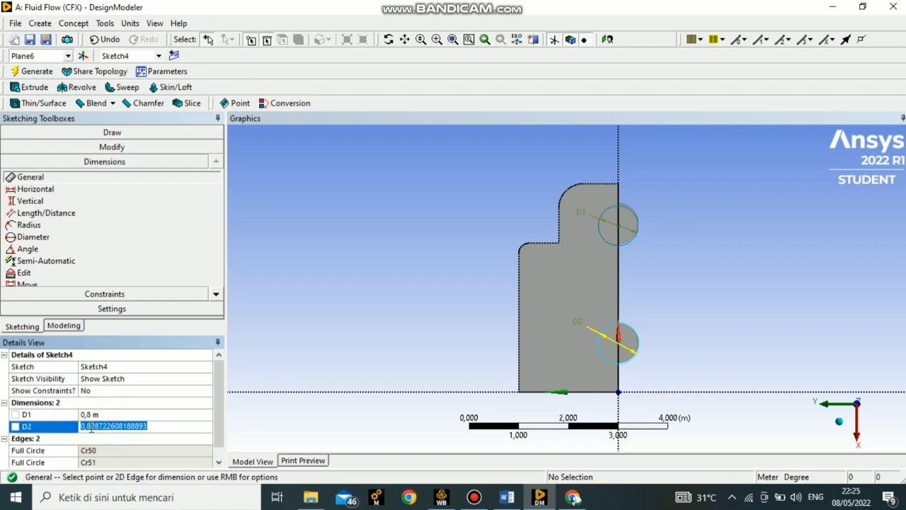
key(BackSpace)
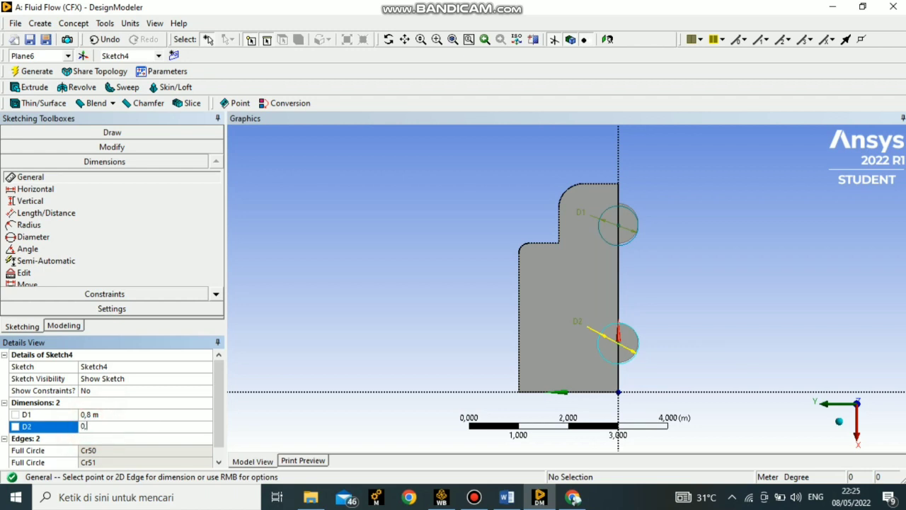
key(Return)
Step: Add a general dimension between the body's front edge and the centre of the front wheel circle in Sketch4
click(57, 201)
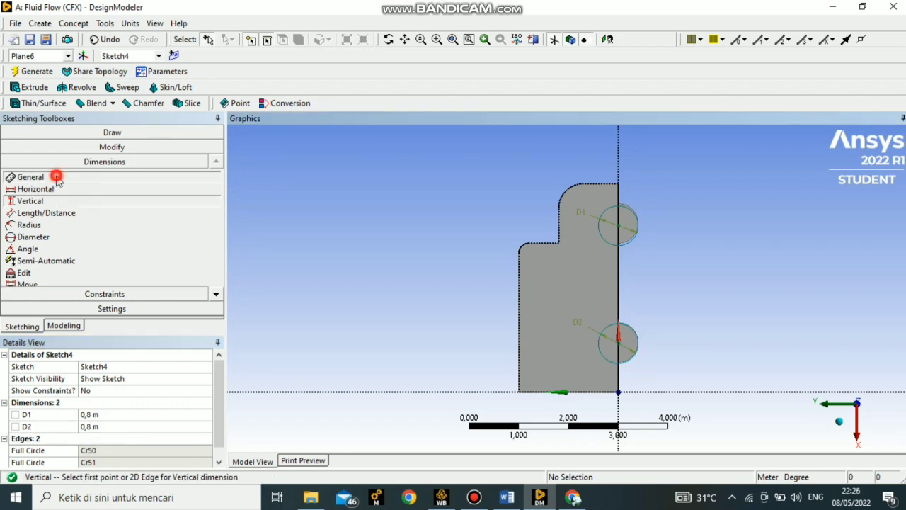
click(56, 176)
click(599, 185)
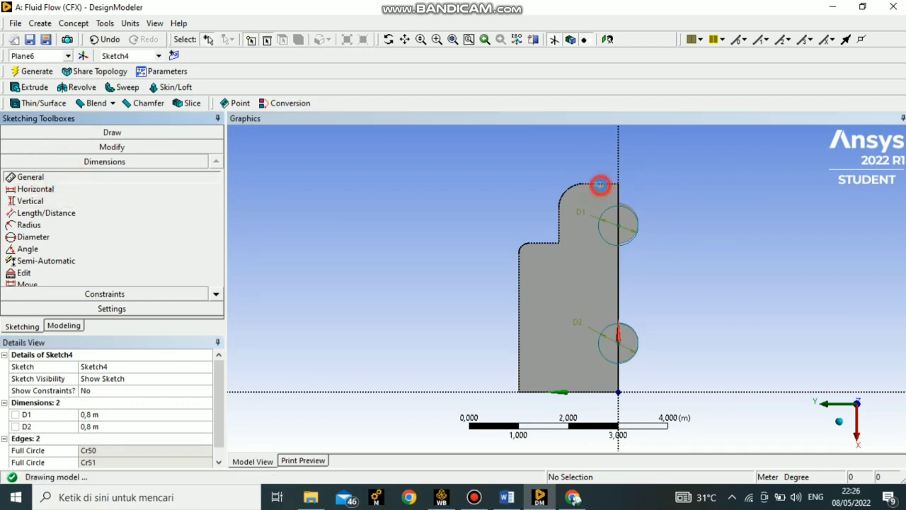
click(618, 226)
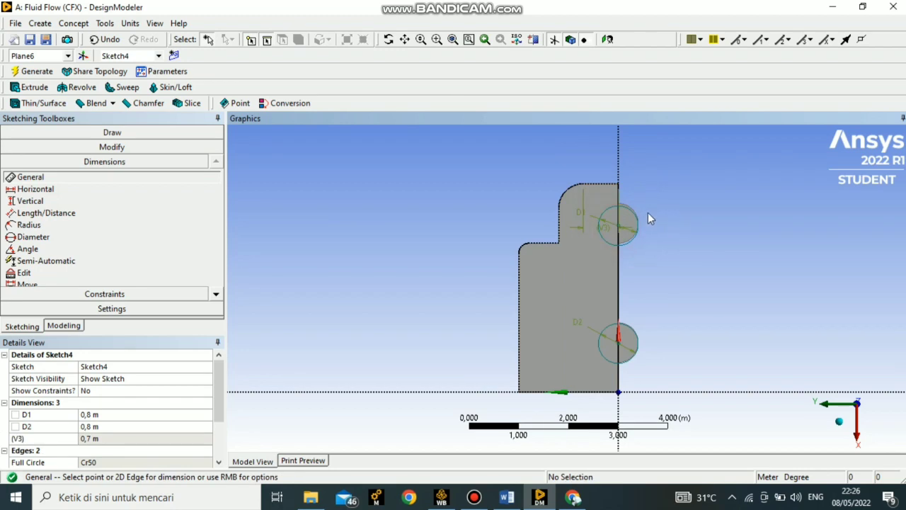
click(620, 226)
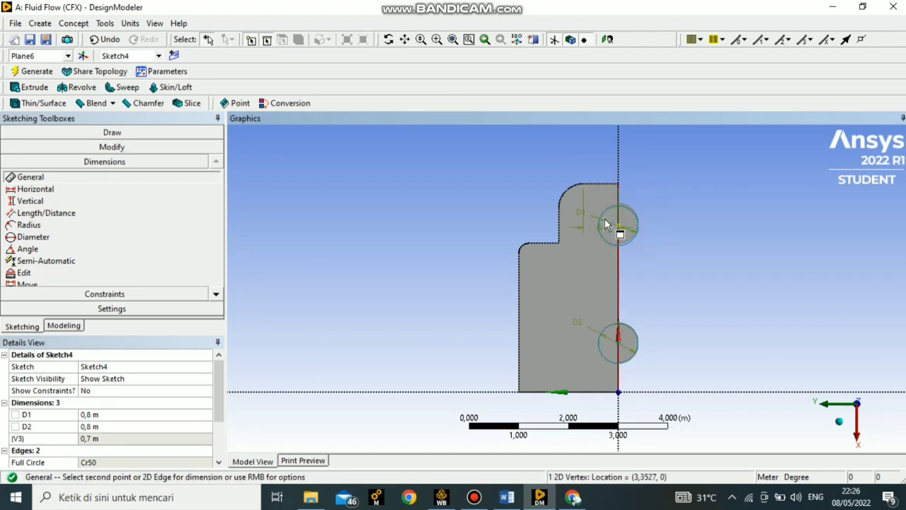
Step: Add a horizontal dimension from the front wheel circle's centre to the body's front edge and set it to 0.8 m
click(43, 188)
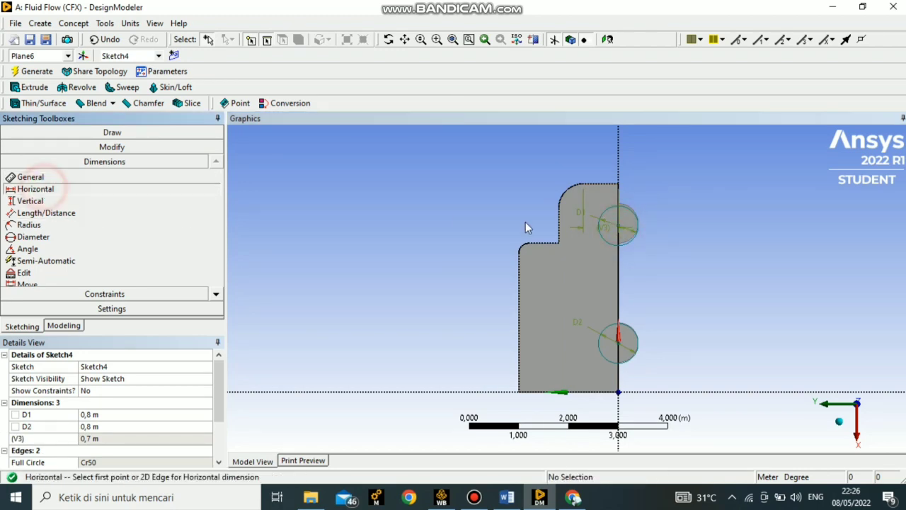
click(622, 230)
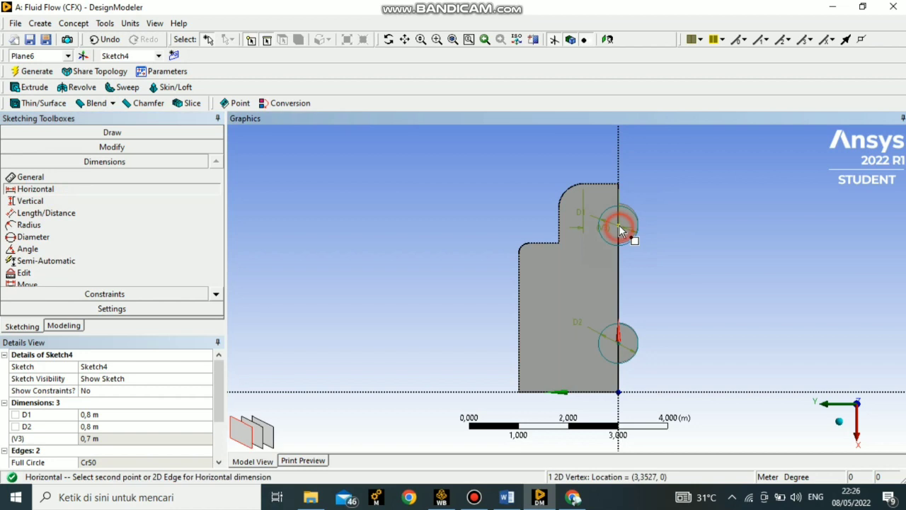
click(606, 188)
click(673, 198)
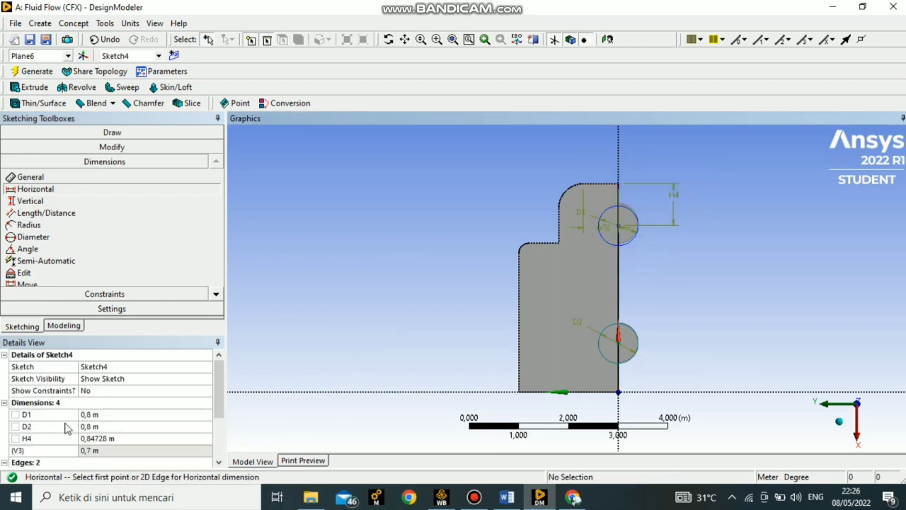
click(99, 438)
key(BackSpace)
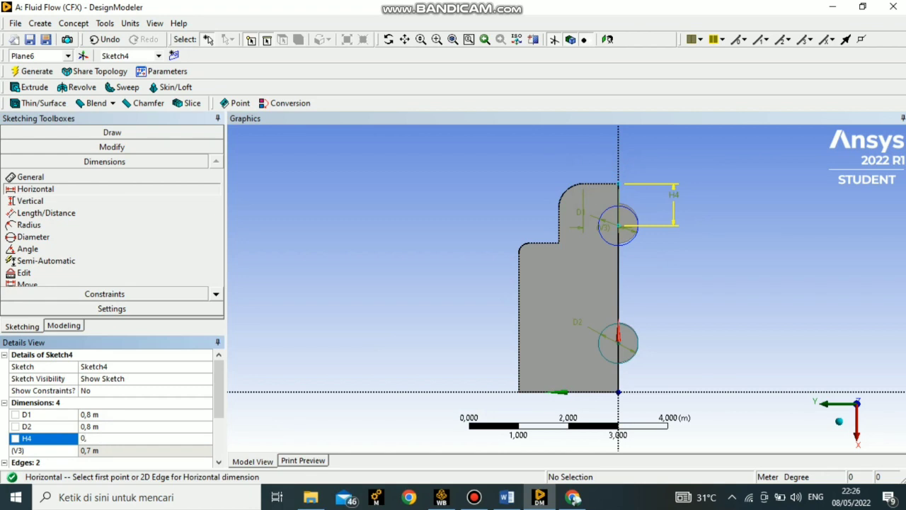
key(Return)
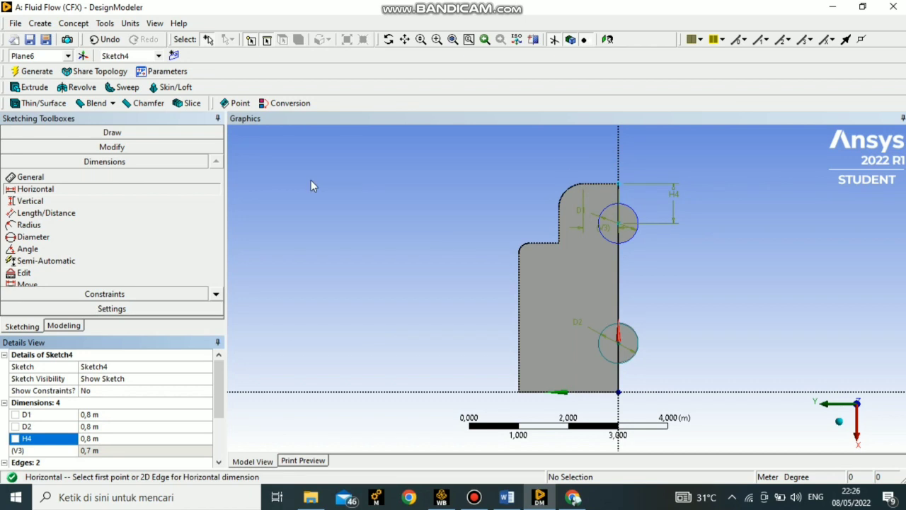
Step: Add a horizontal dimension from the body's front edge to the rear wheel circle's centre and set it to 3.2 m
click(676, 268)
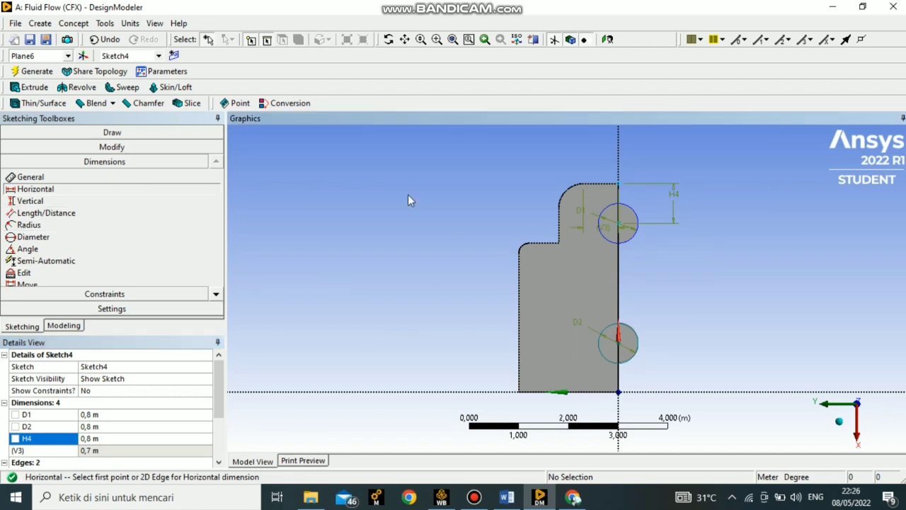
click(618, 226)
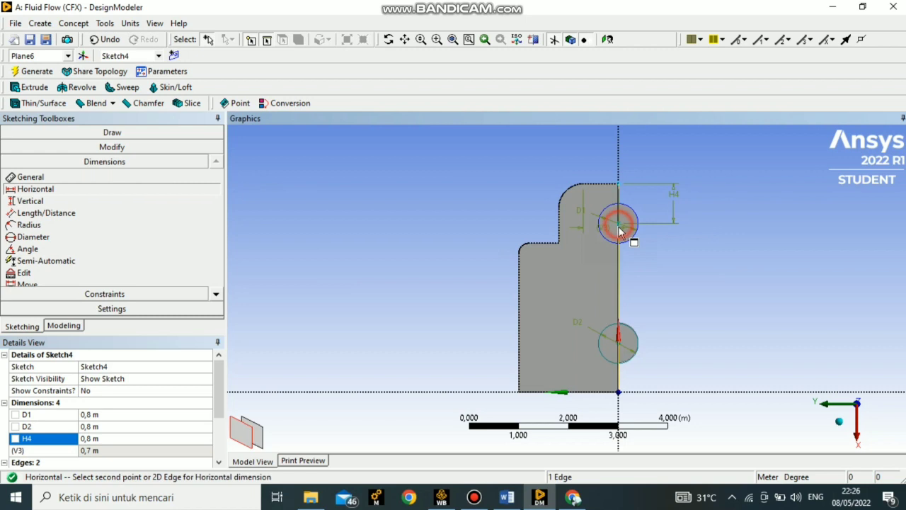
click(618, 345)
click(690, 329)
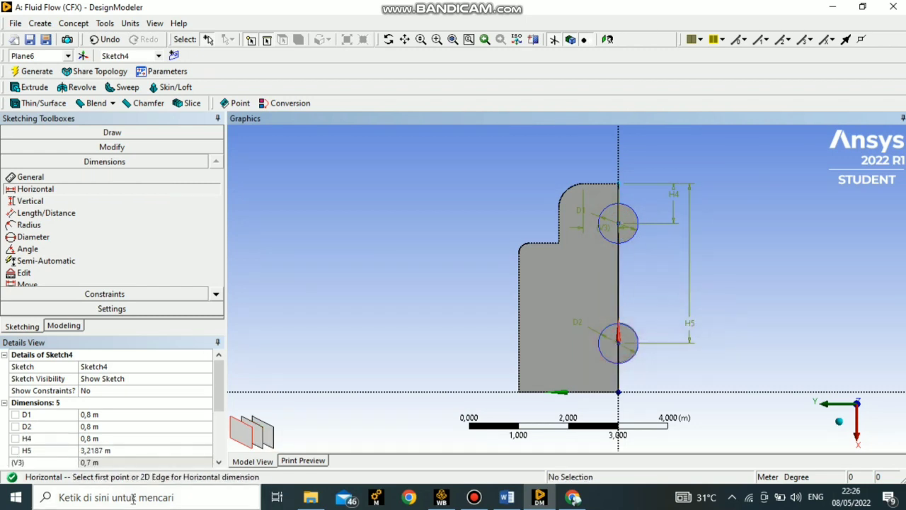
click(90, 451)
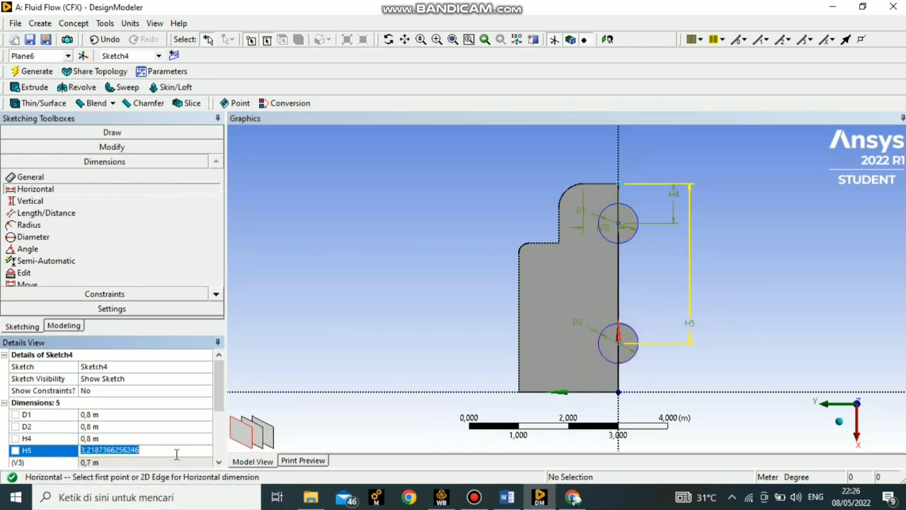
key(BackSpace)
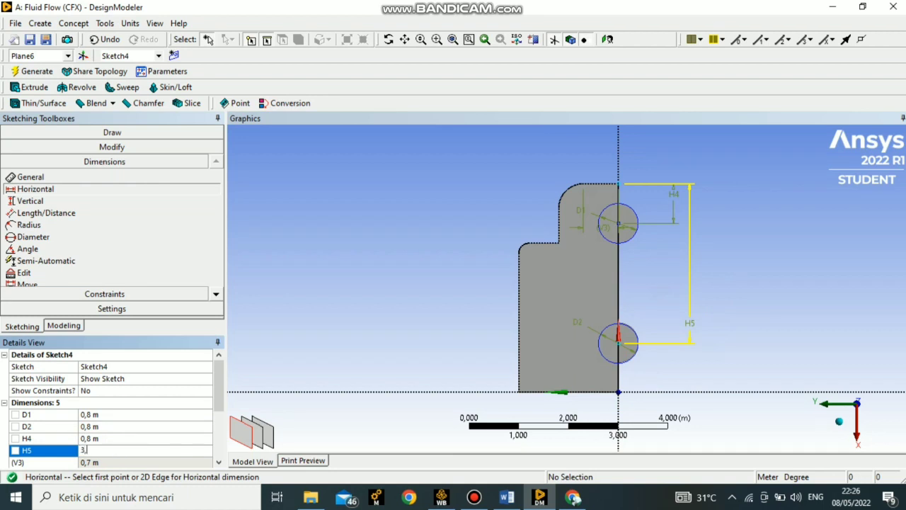
text(3,2)
key(Return)
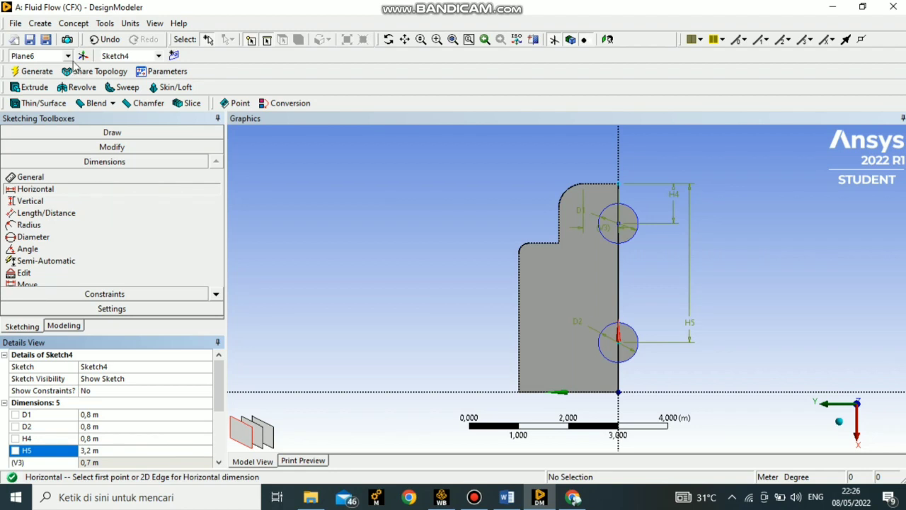
Step: Extrude Sketch4 by 0.1 m with Add Material to form the wheels on this side, and check the truck from an angled view
click(38, 90)
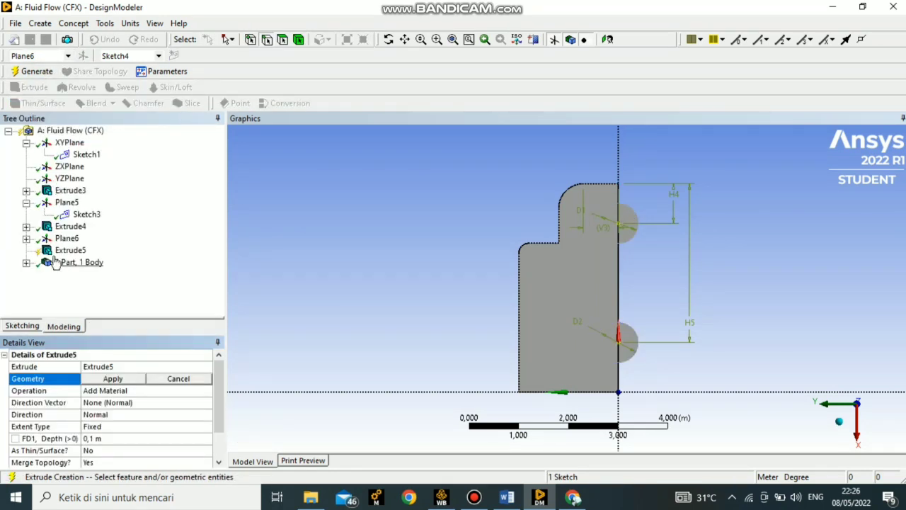
click(26, 239)
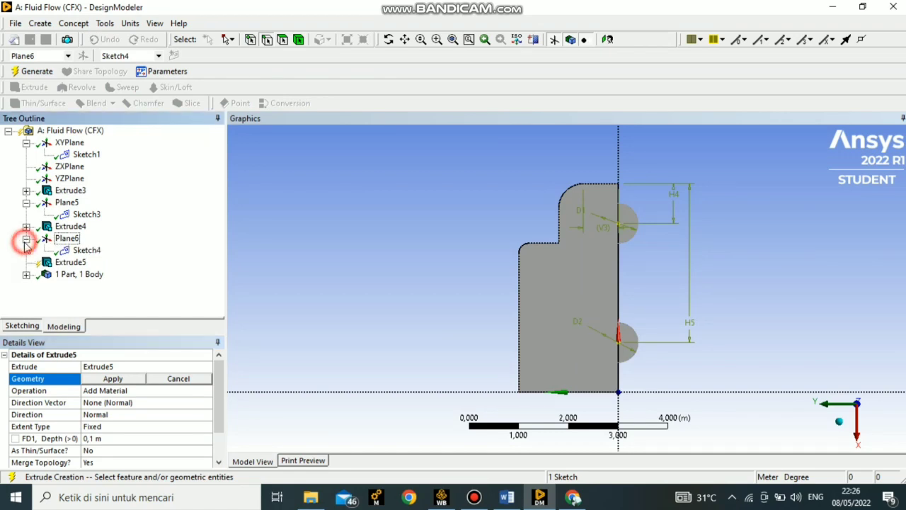
click(87, 250)
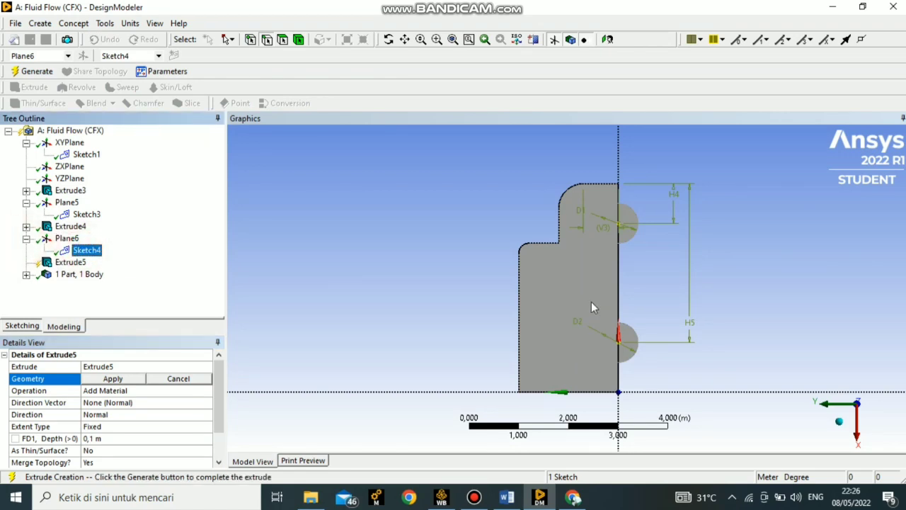
click(31, 71)
click(840, 423)
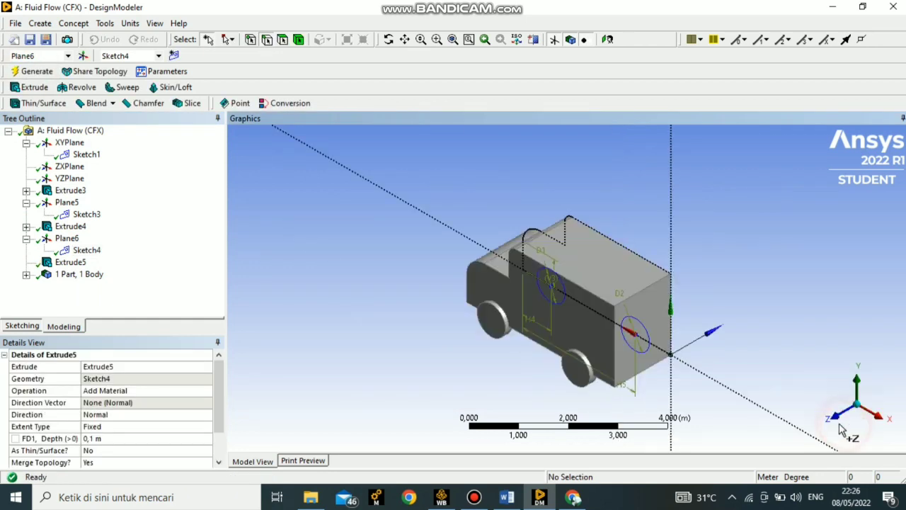
click(874, 401)
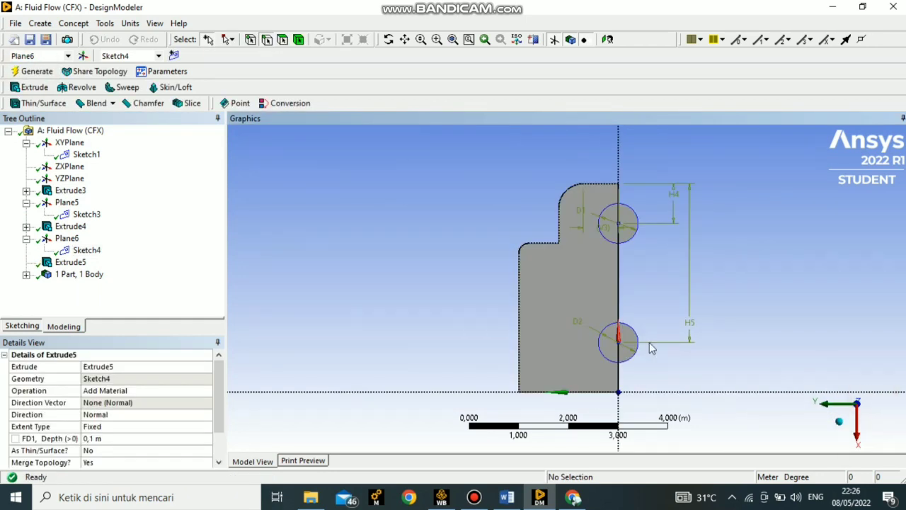
click(840, 423)
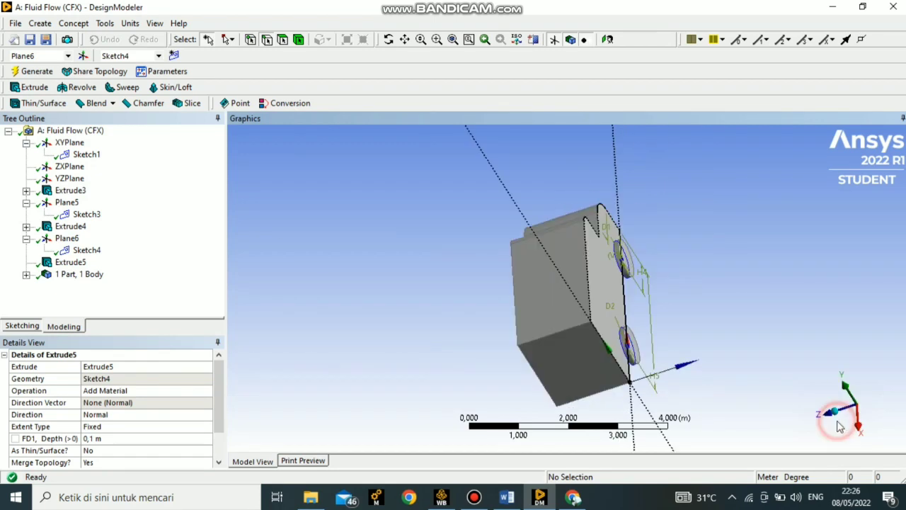
Step: Try to add a box enclosure around the truck with non-uniform cushions of 3 m in +X and 1.5 m in +Y
click(99, 25)
click(114, 125)
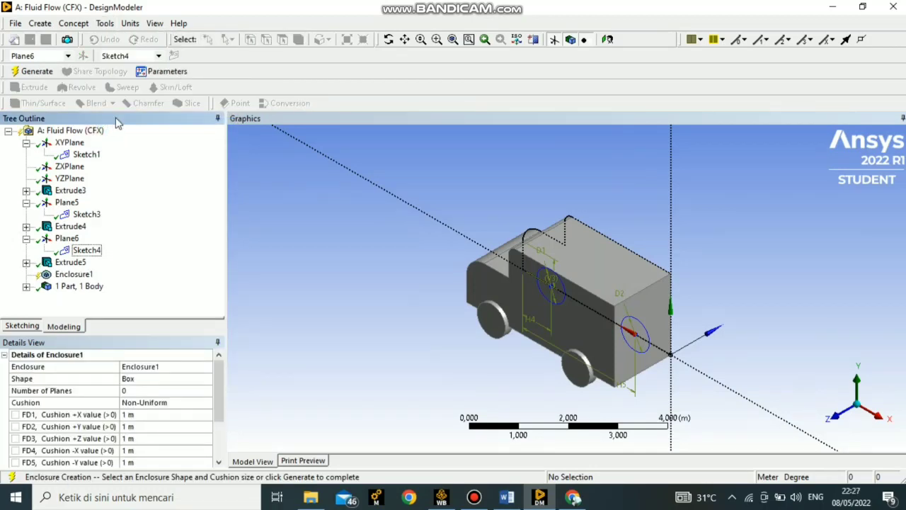
click(105, 23)
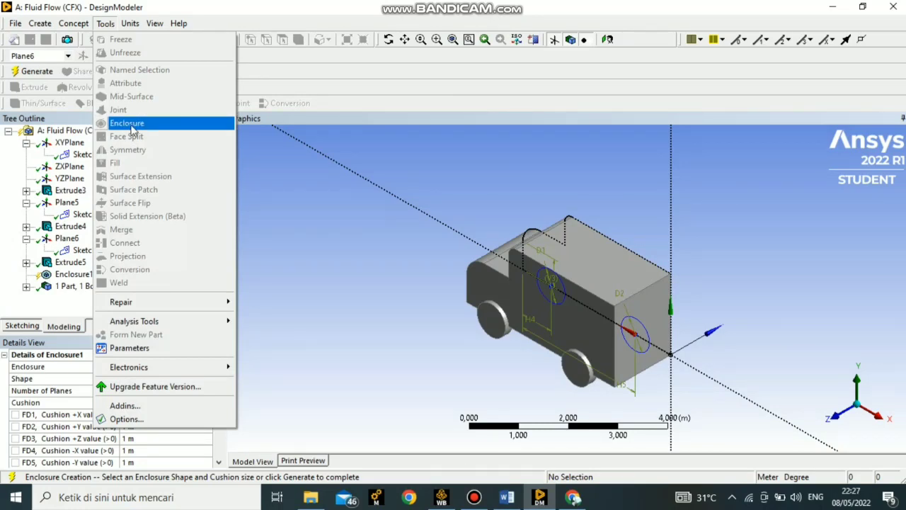
click(337, 199)
scroll(139, 432, down, 2)
scroll(134, 382, up, 2)
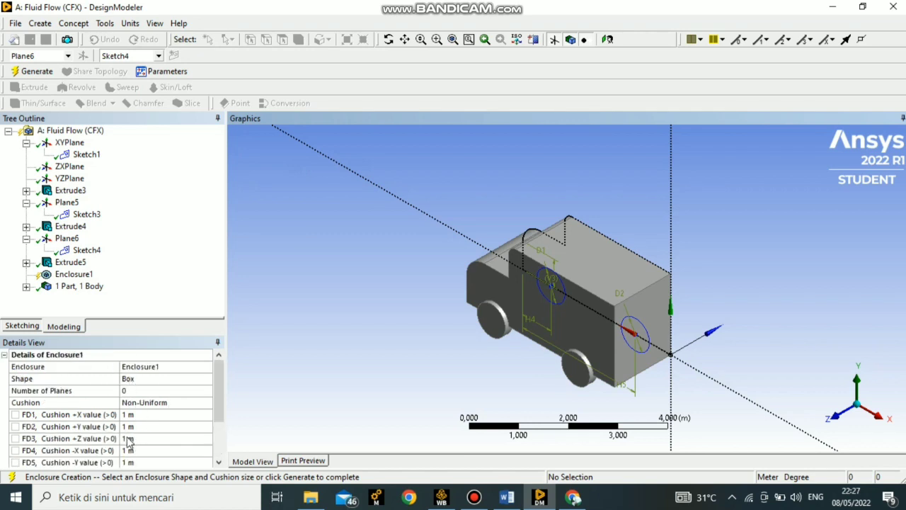
click(126, 438)
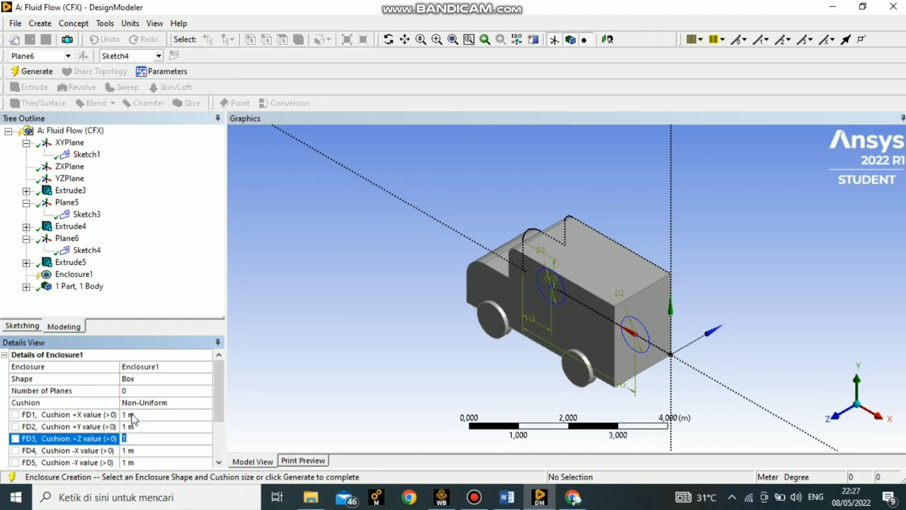
click(131, 414)
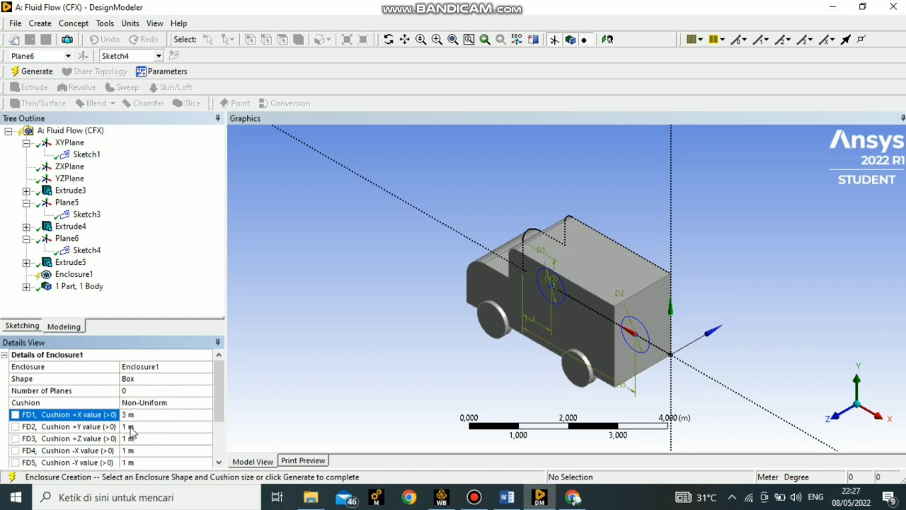
click(125, 427)
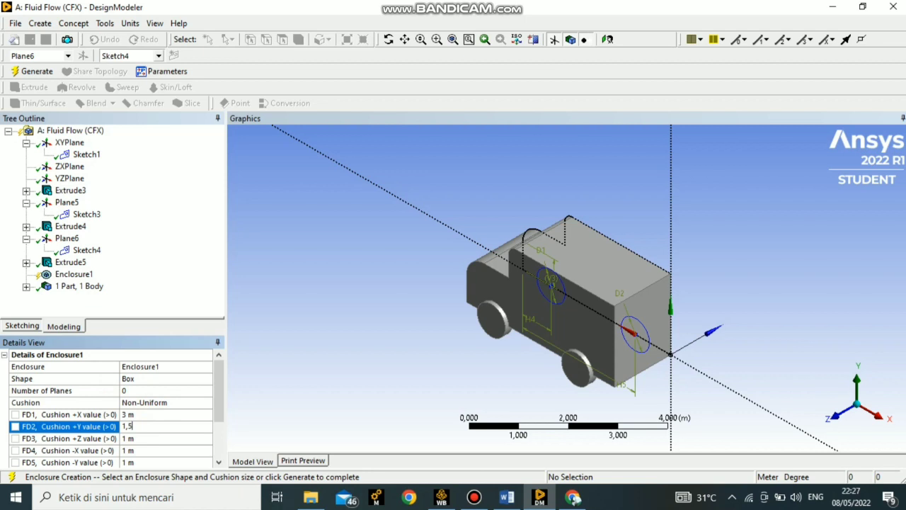
text(1,5)
key(Return)
Step: Set the enclosure's -X cushion to 3 m and its -Y cushion to 1e-6 m
click(130, 451)
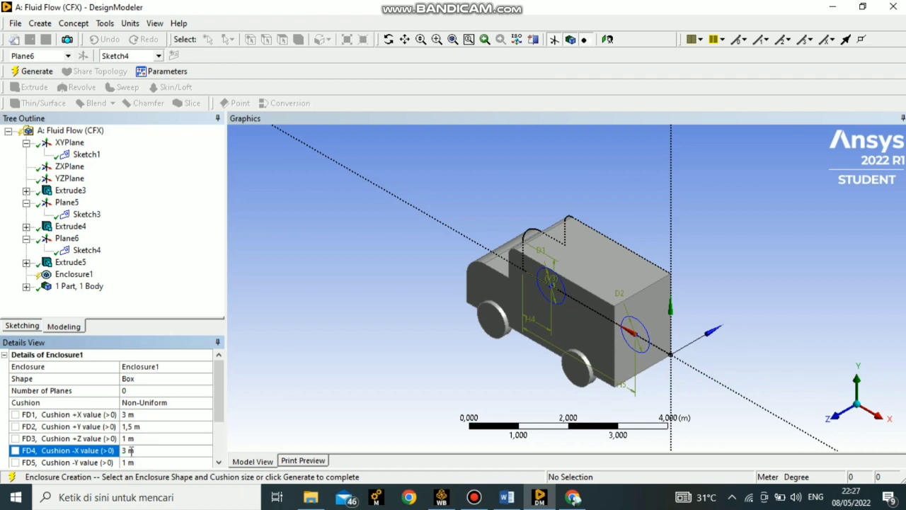
scroll(131, 450, down, 2)
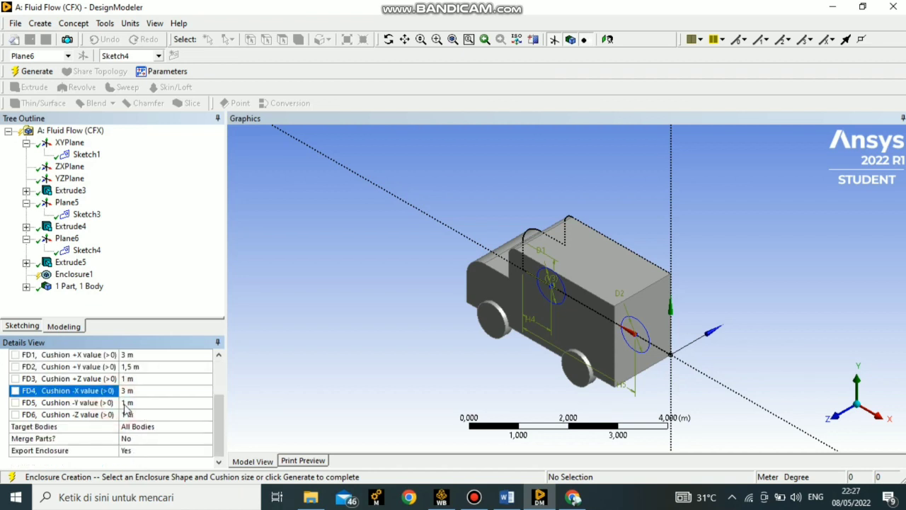
click(128, 402)
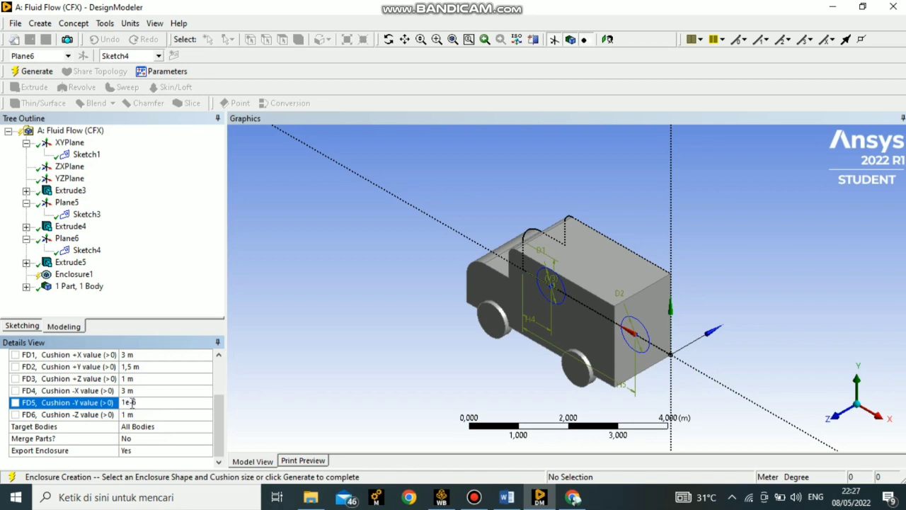
key(Return)
Step: Inspect the truck part, its solid body and the part's geometric properties
click(80, 287)
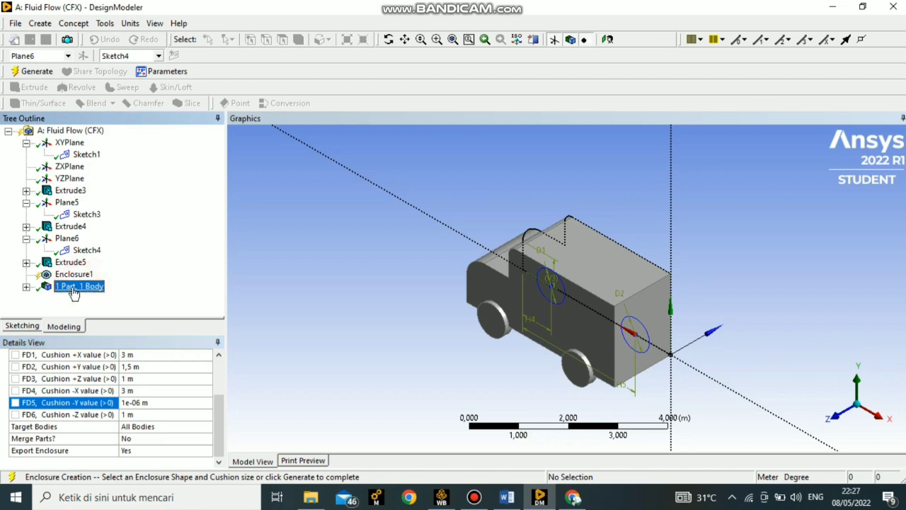
click(26, 286)
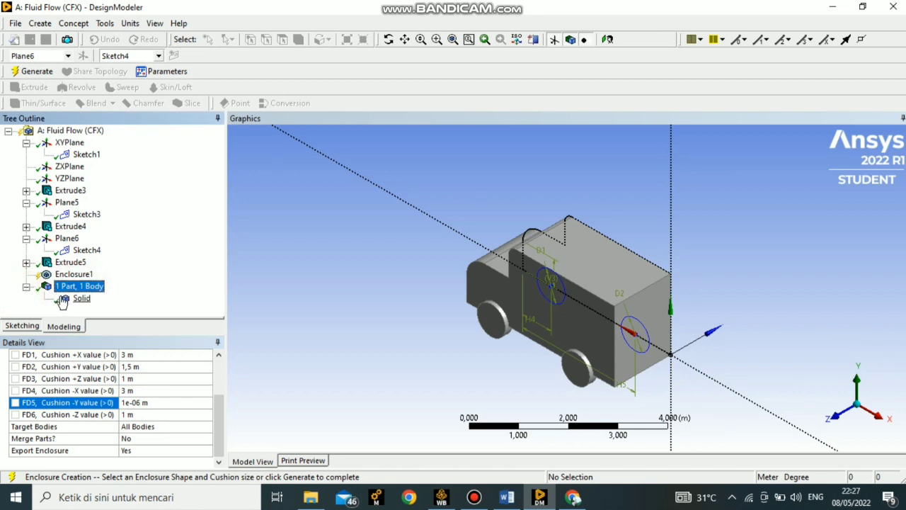
click(90, 288)
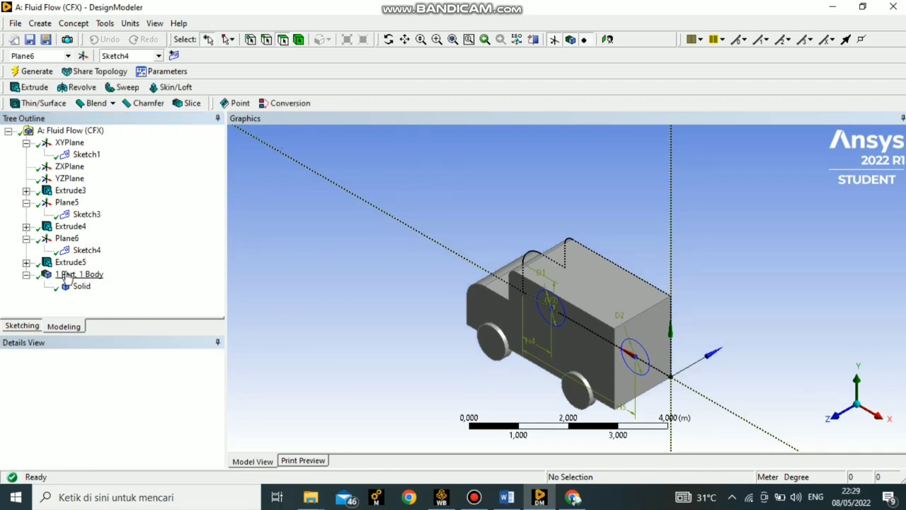
click(80, 274)
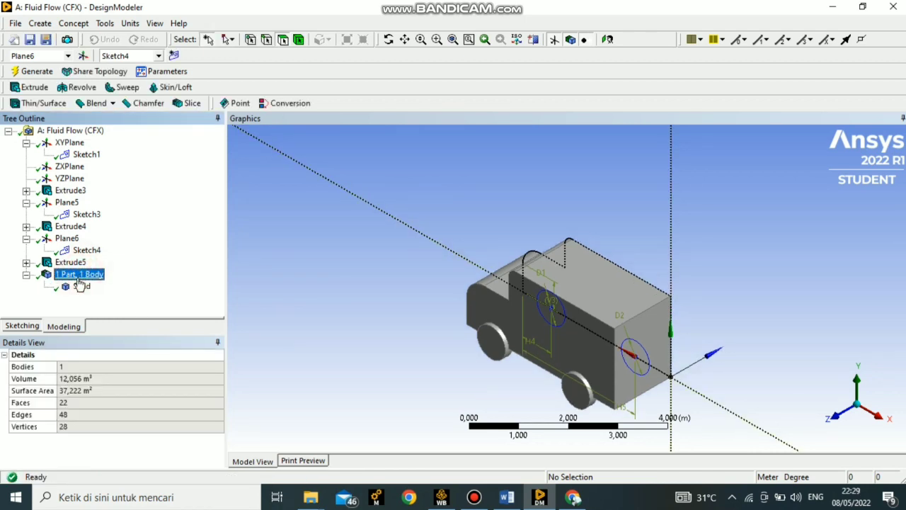
click(31, 74)
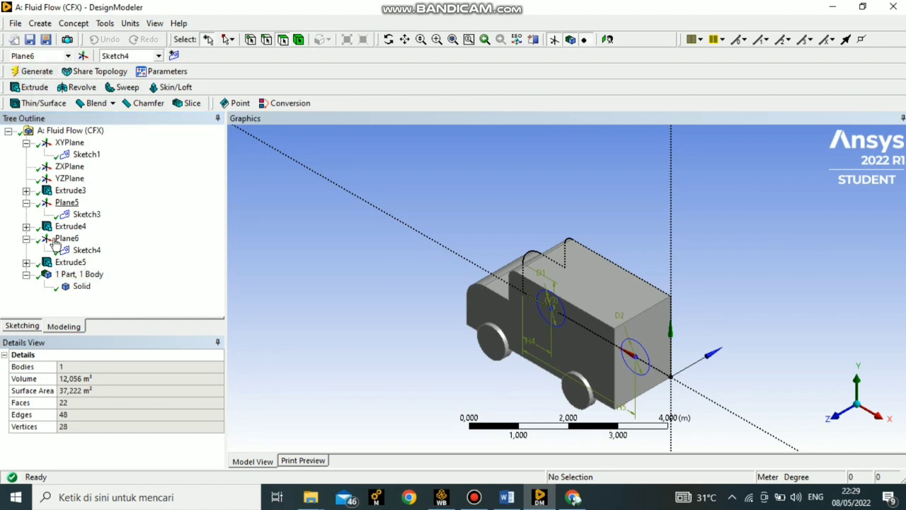
Step: Add a box enclosure around the truck with non-uniform cushions of 3 m in +X, 1.5 m in +Y and 1 m in +Z
click(105, 24)
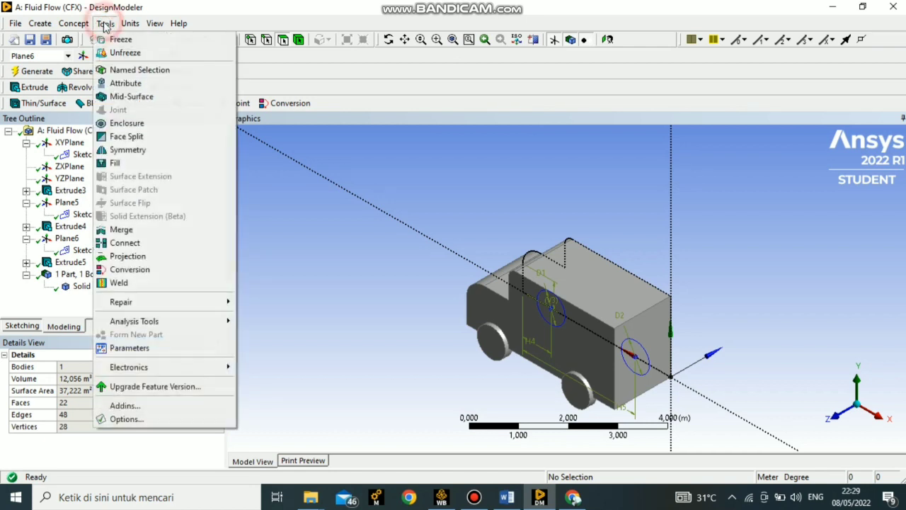
click(127, 124)
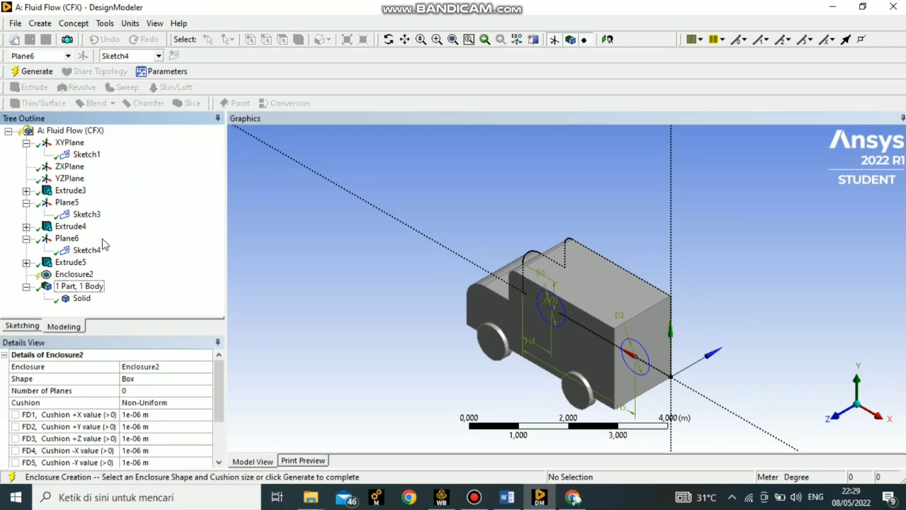
scroll(127, 417, down, 3)
scroll(126, 393, up, 3)
click(141, 415)
key(BackSpace)
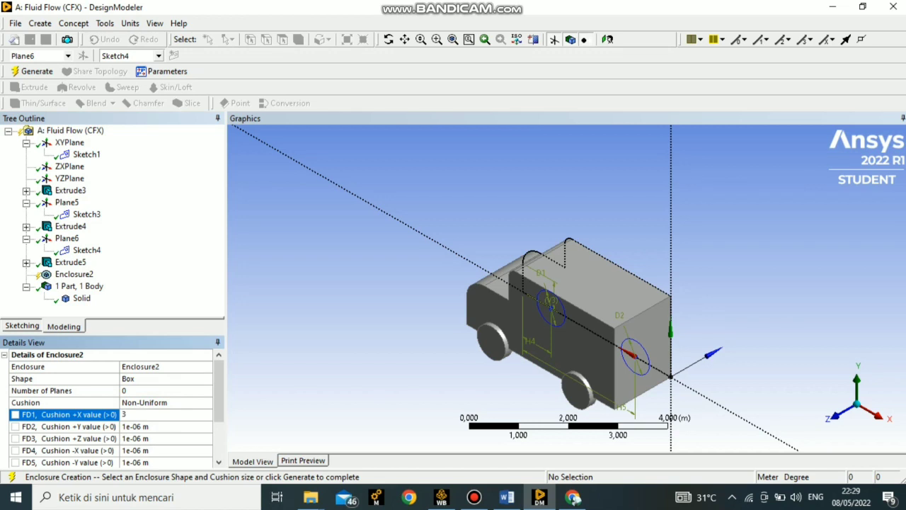
click(133, 427)
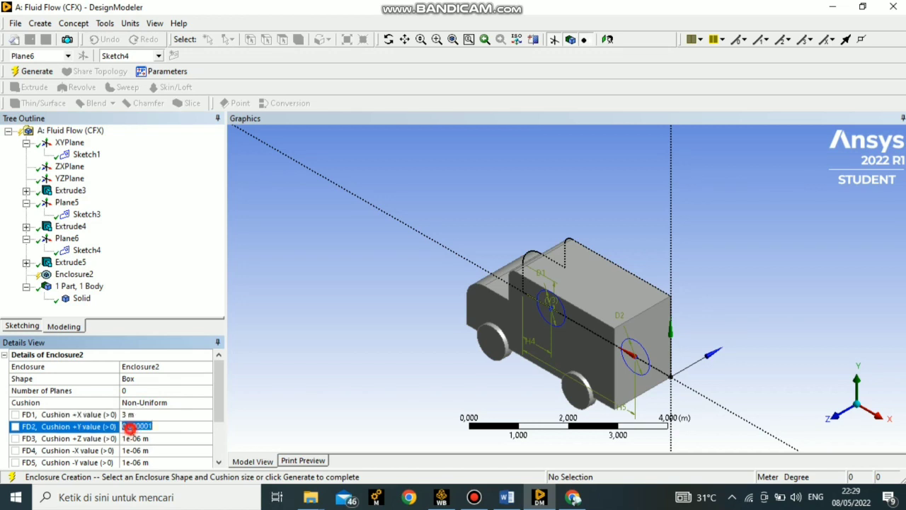
text(1,5)
click(132, 438)
key(BackSpace)
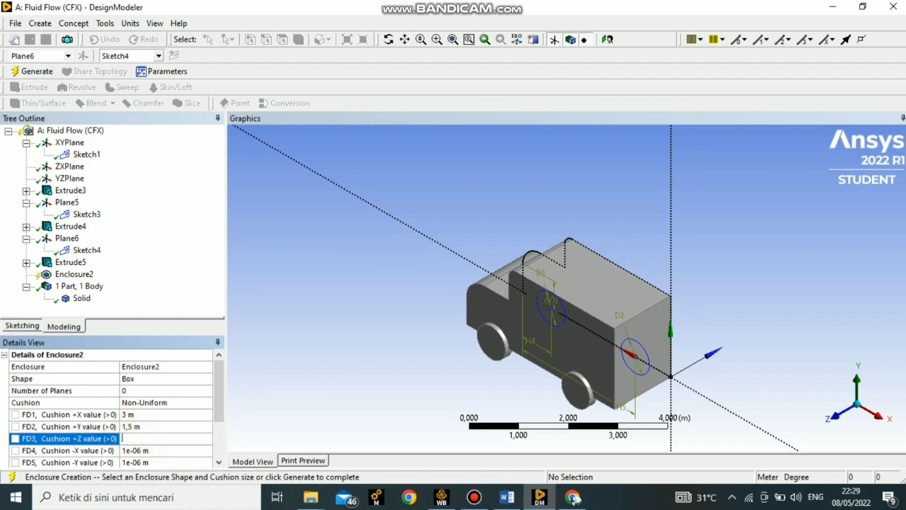
Step: Set the enclosure's -X cushion to 3 m and its -Z cushion to 1 m, and generate the enclosure
scroll(132, 438, down, 2)
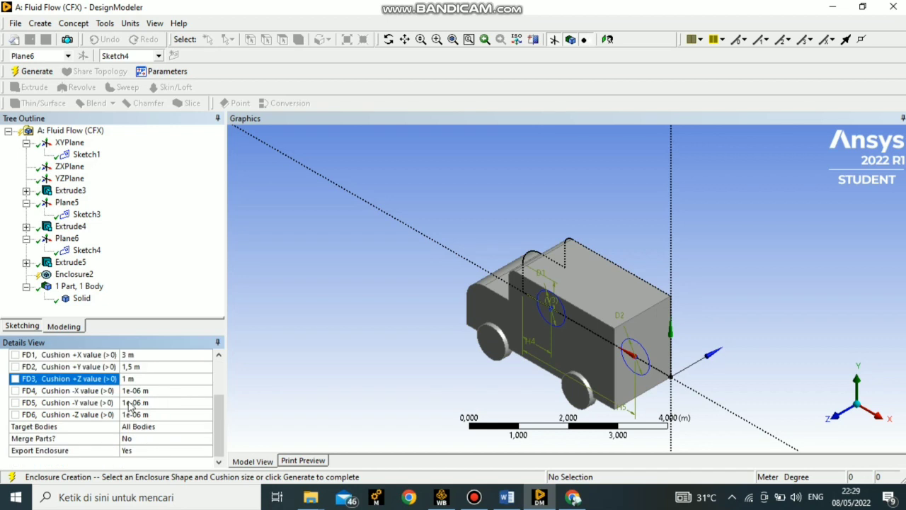
click(130, 390)
key(BackSpace)
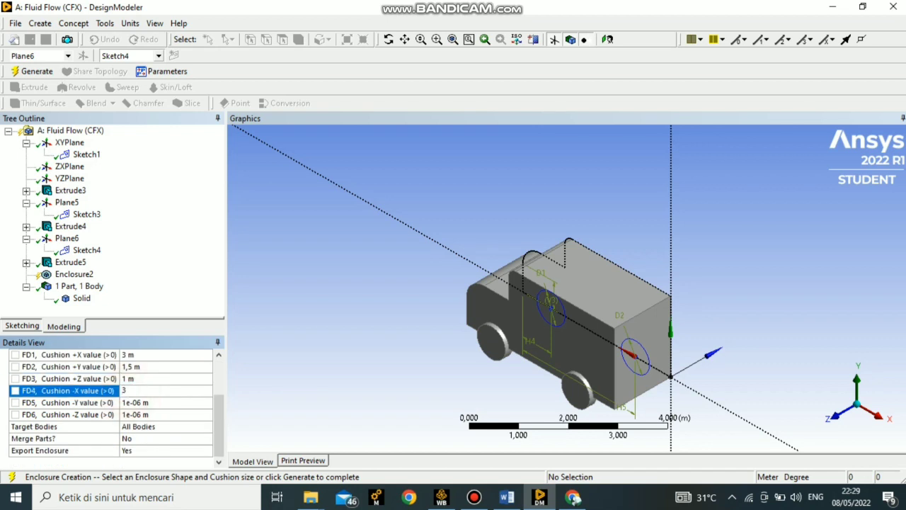
text(3)
key(Return)
click(136, 414)
key(BackSpace)
text(1)
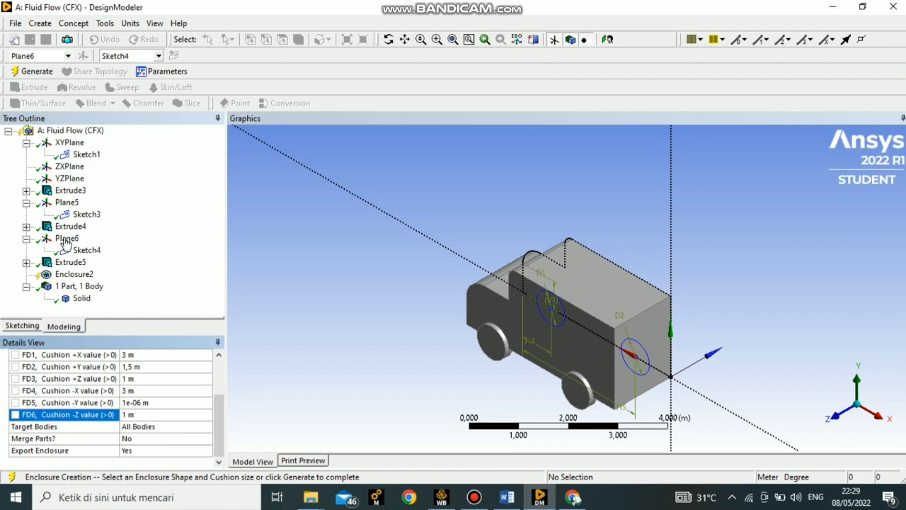
click(22, 72)
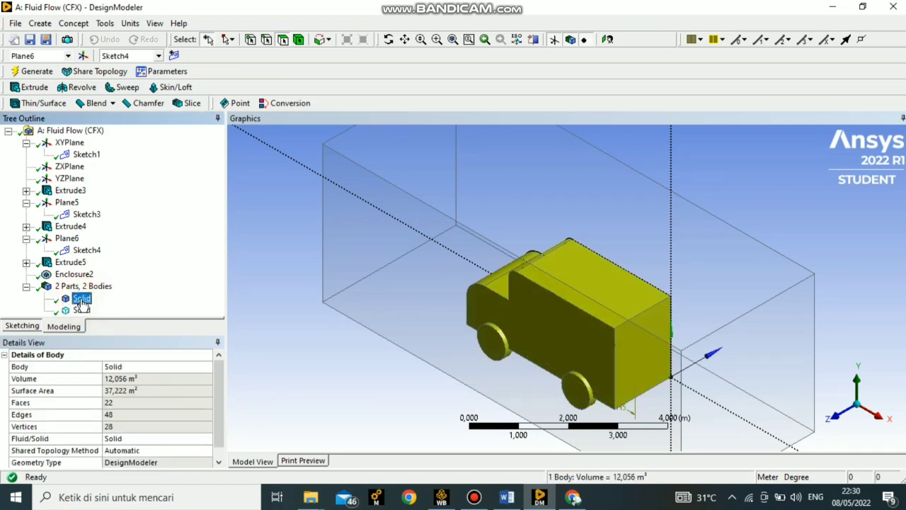
Step: Suppress the truck's solid body, keep the enclosure body defined as Fluid, and regenerate the model
right_click(82, 302)
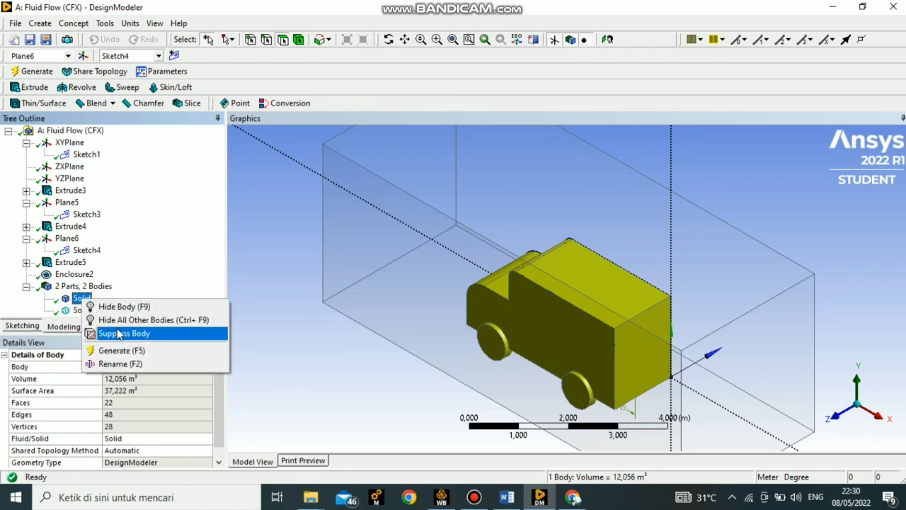
click(157, 334)
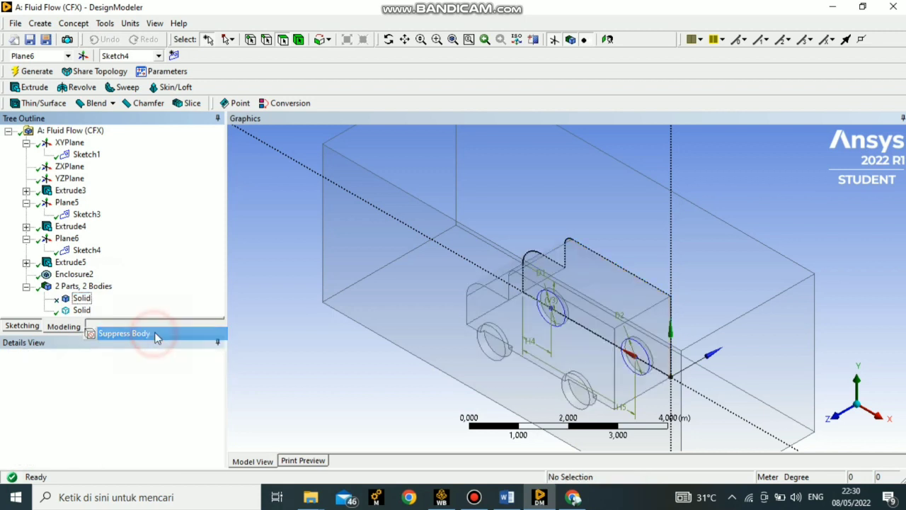
click(81, 311)
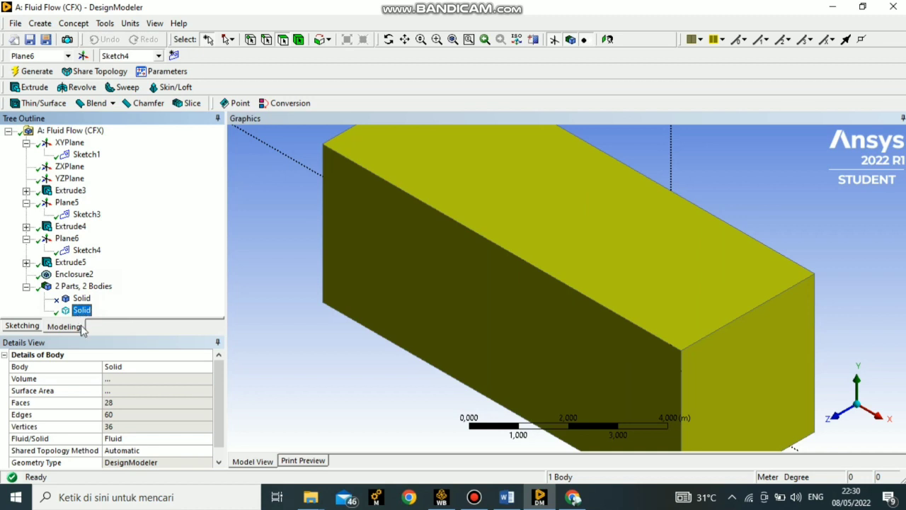
click(145, 439)
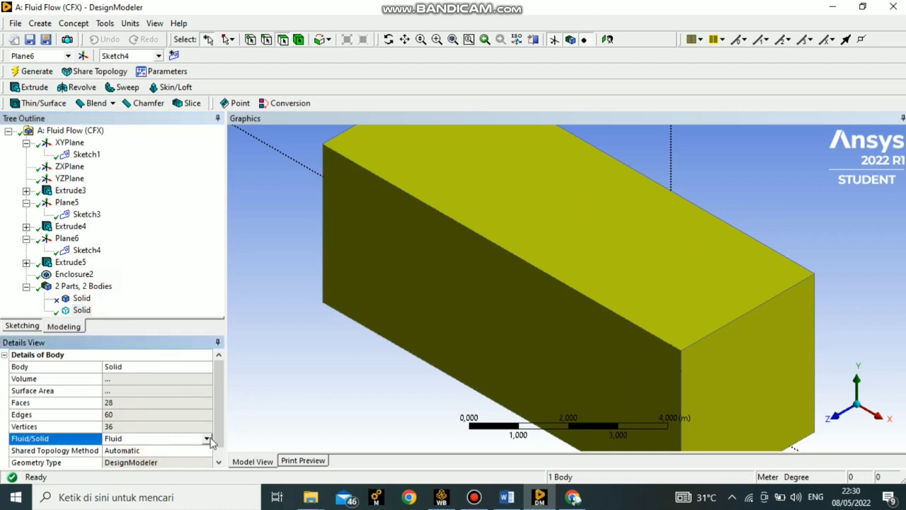
click(206, 439)
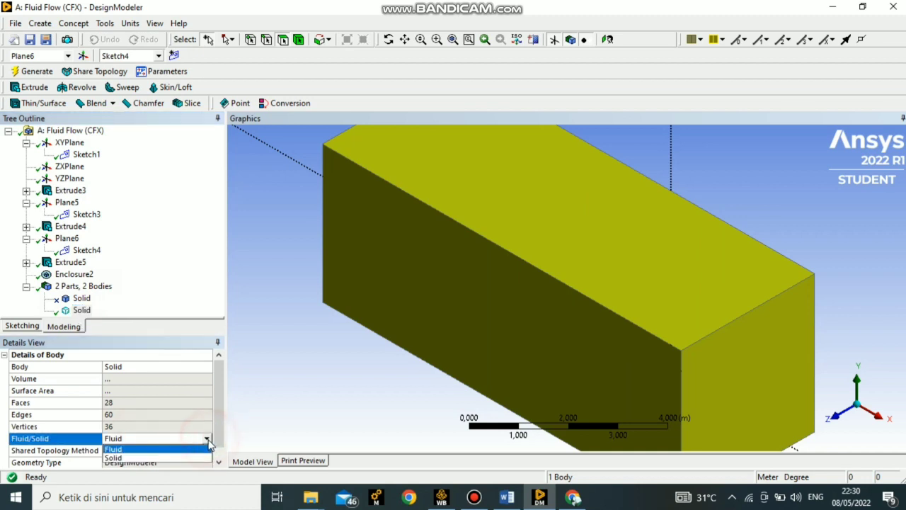
click(129, 450)
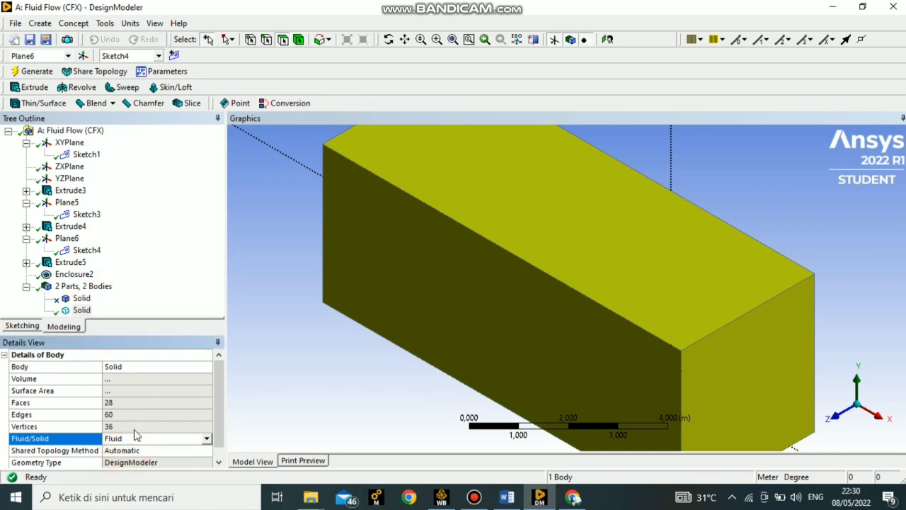
scroll(147, 414, down, 1)
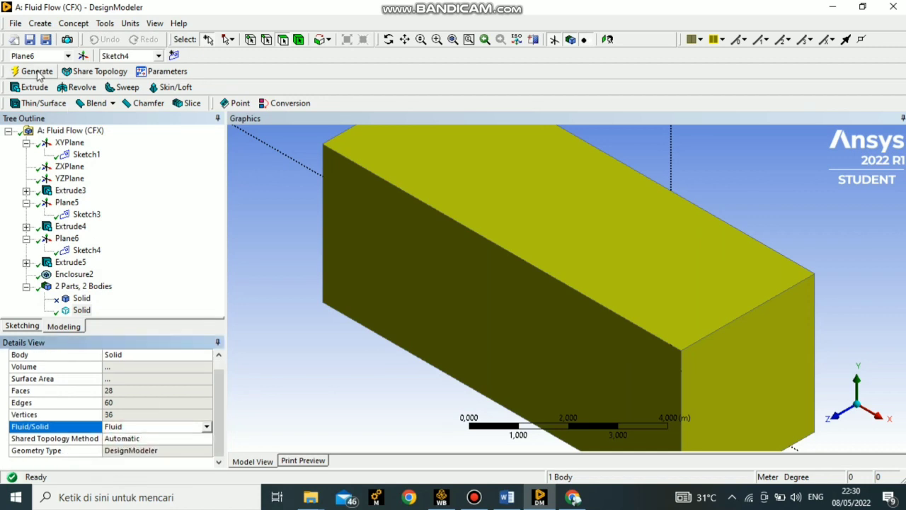
click(37, 72)
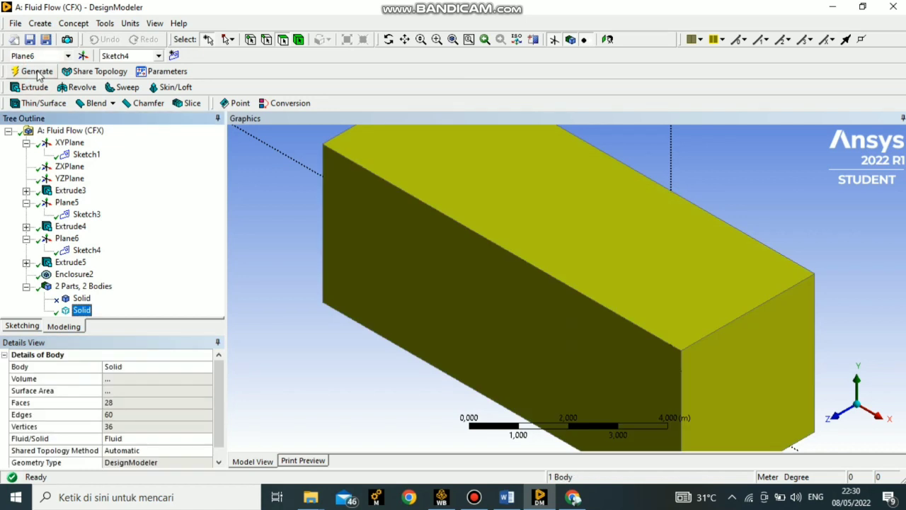
scroll(461, 238, down, 1)
scroll(460, 239, down, 2)
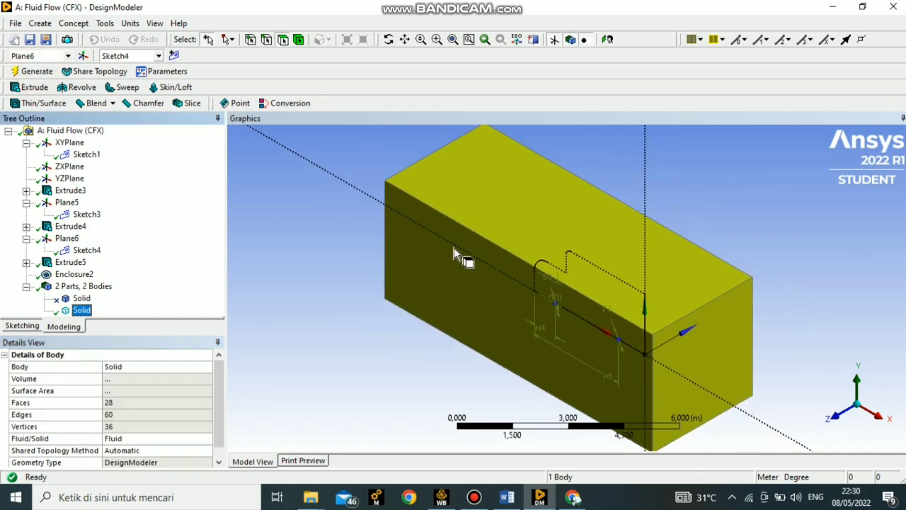
Step: Switch to Workbench and open the Mesh cell of the Fluid Flow (CFX) system in Meshing
click(443, 499)
click(332, 39)
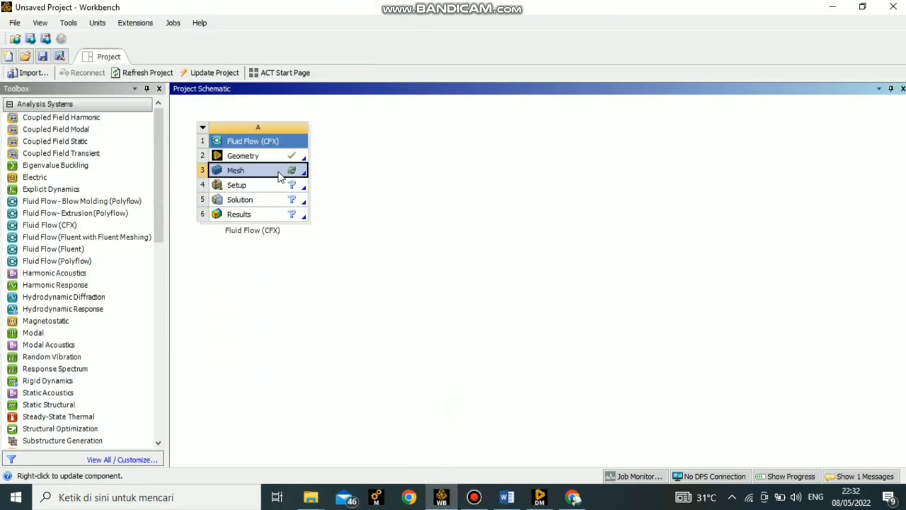
double_click(279, 178)
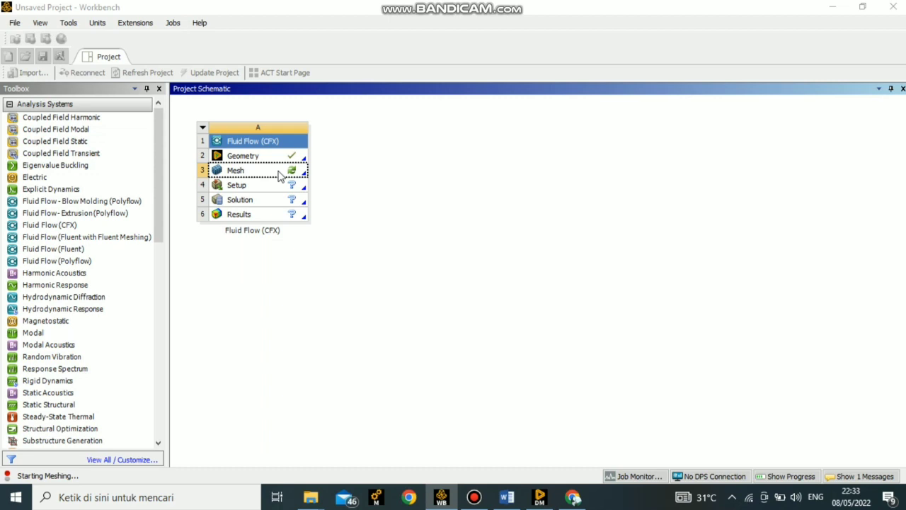
click(293, 172)
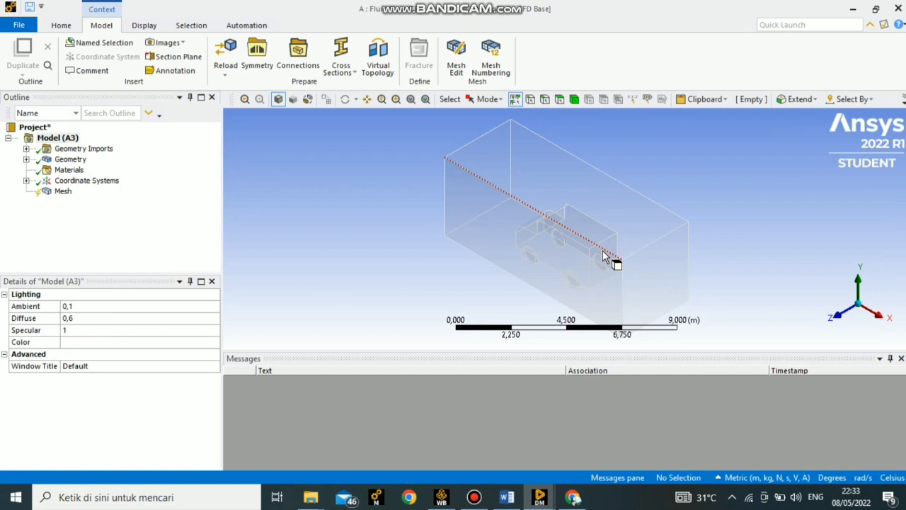
Step: Set Use Adaptive Sizing to Yes in the mesh's sizing settings
click(63, 192)
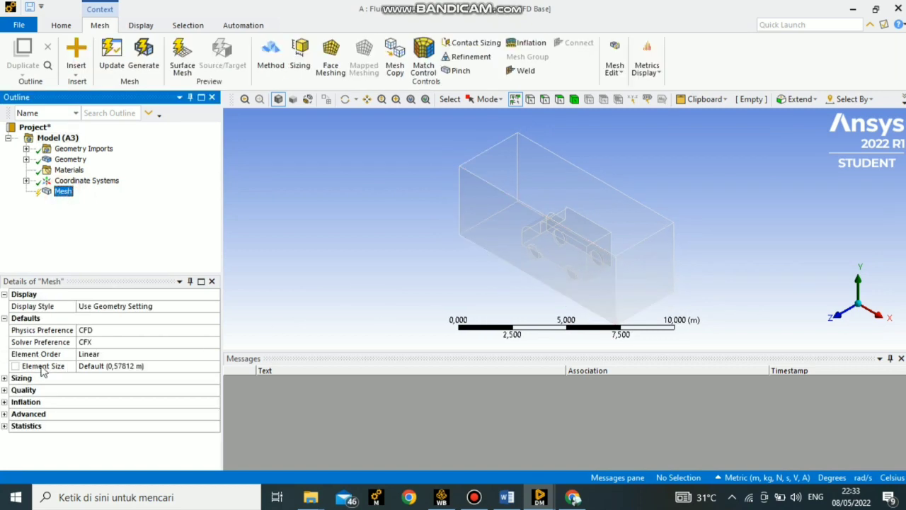
click(5, 378)
click(102, 390)
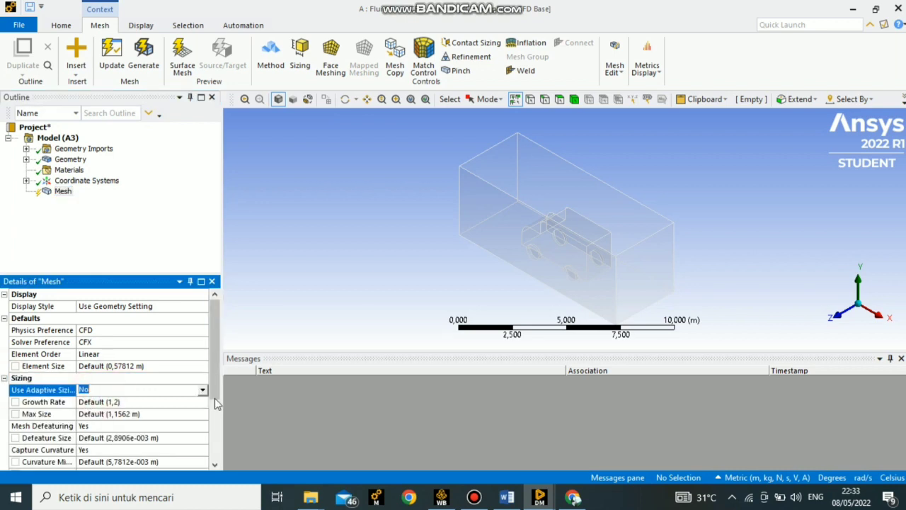
click(202, 389)
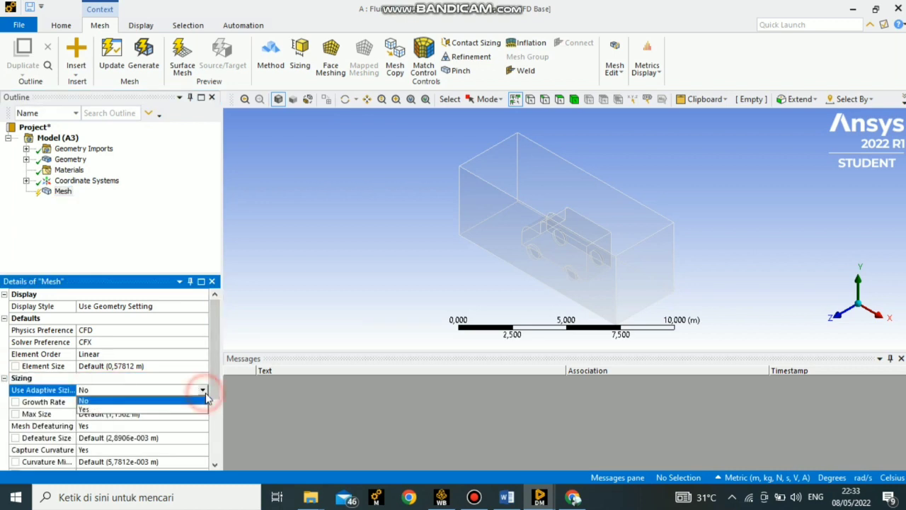
click(97, 412)
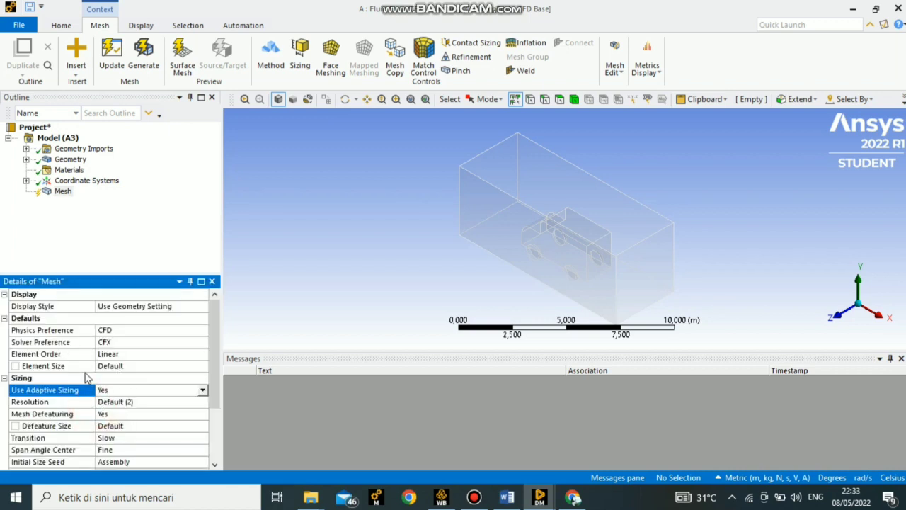
Step: Set the mesh element size to 0.02 m
click(117, 365)
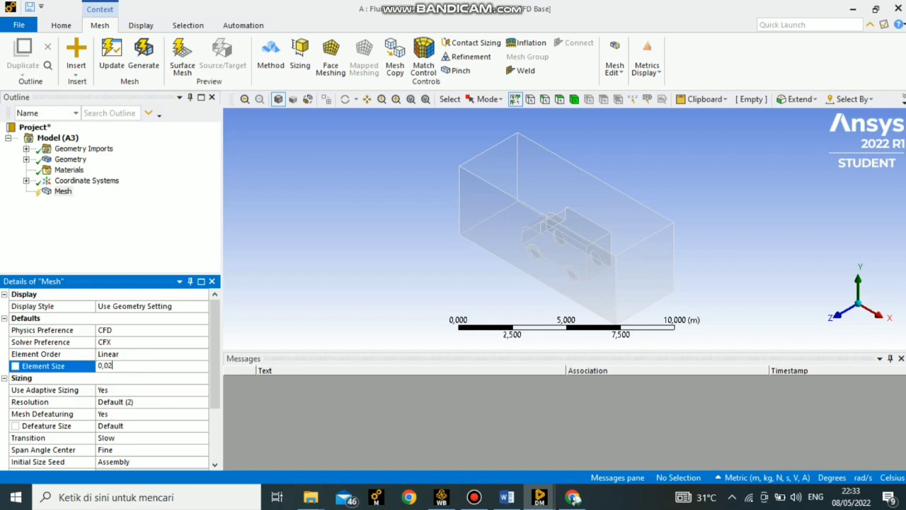
key(Return)
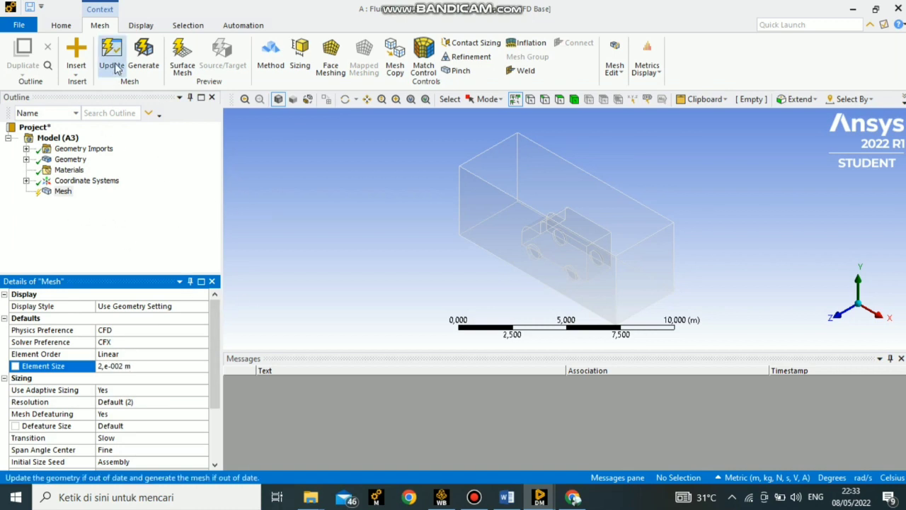
Step: Generate the mesh of the enclosure and check it in a side view along the Z axis
click(63, 192)
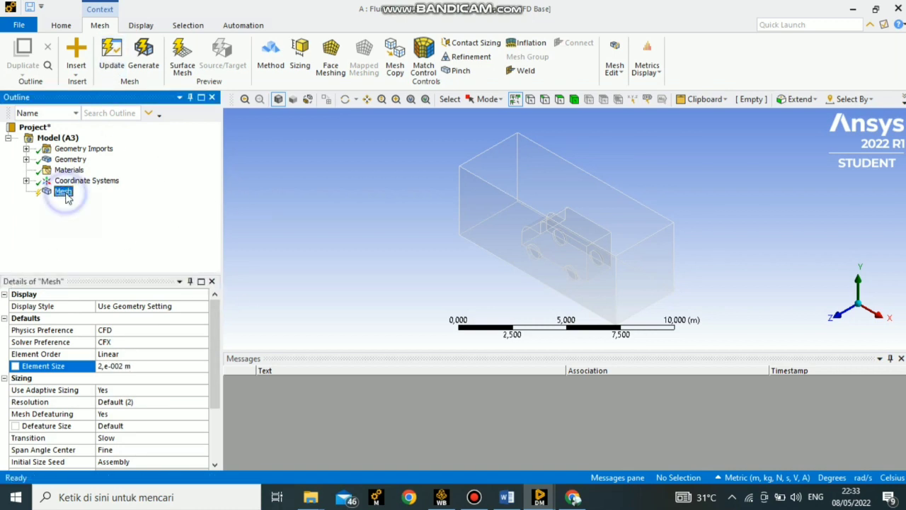
right_click(65, 198)
click(103, 219)
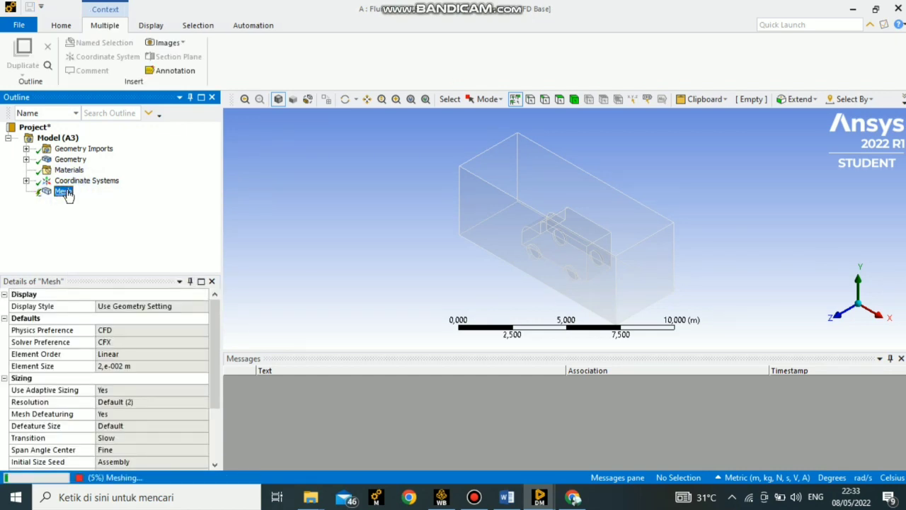
click(67, 196)
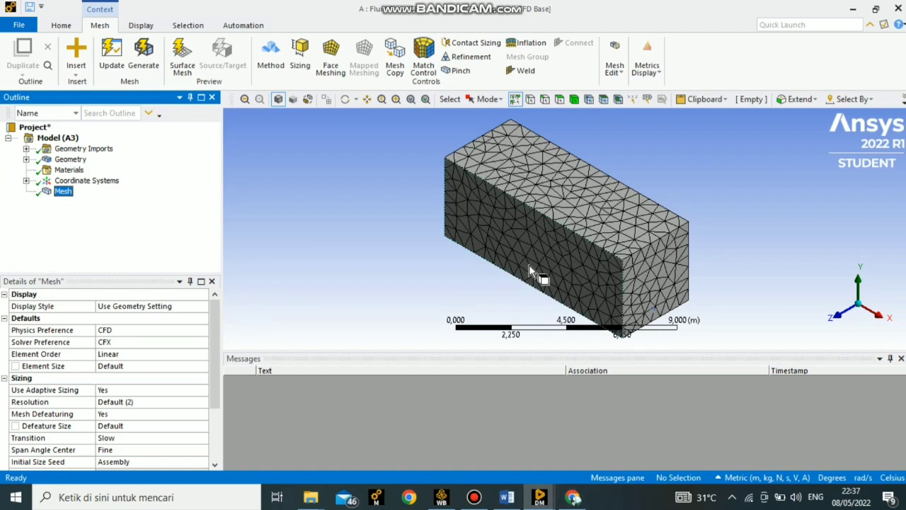
scroll(538, 234, up, 1)
scroll(538, 233, down, 1)
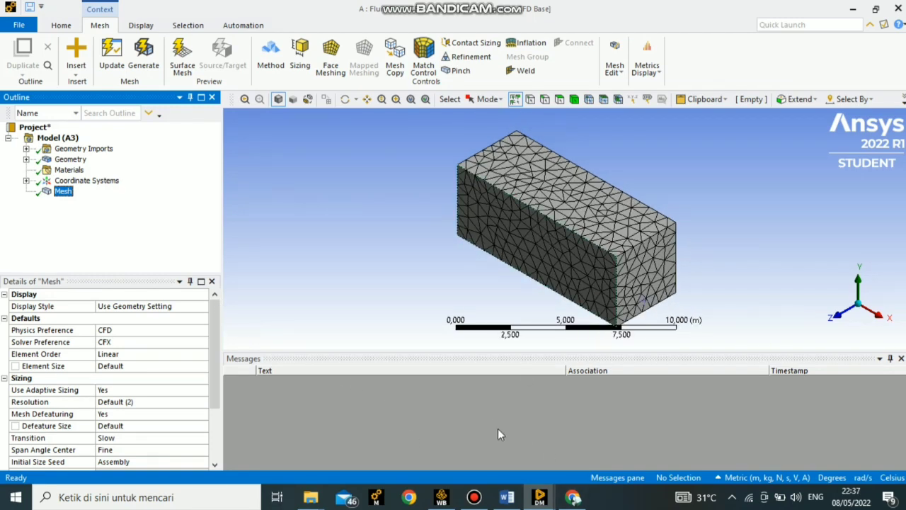
click(833, 316)
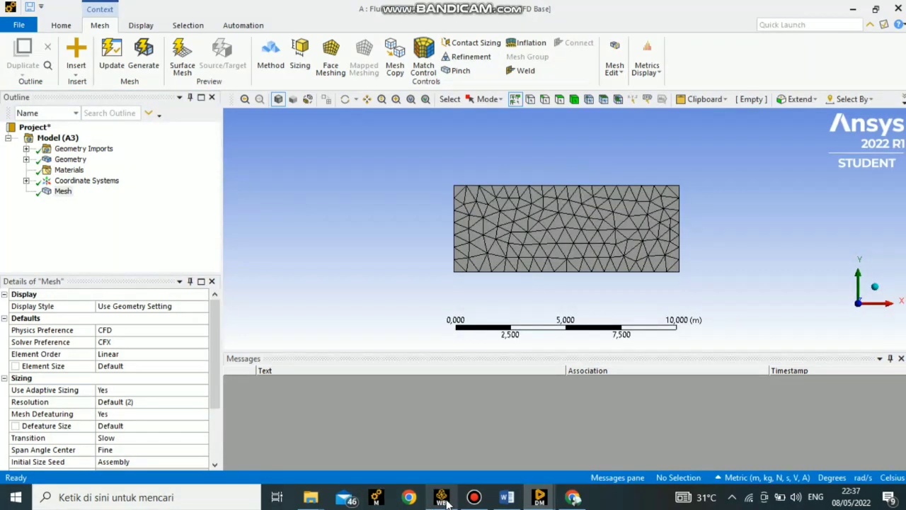
Step: Switch to Workbench and open the Setup cell of the Fluid Flow (CFX) system in CFX-Pre
click(442, 497)
click(254, 188)
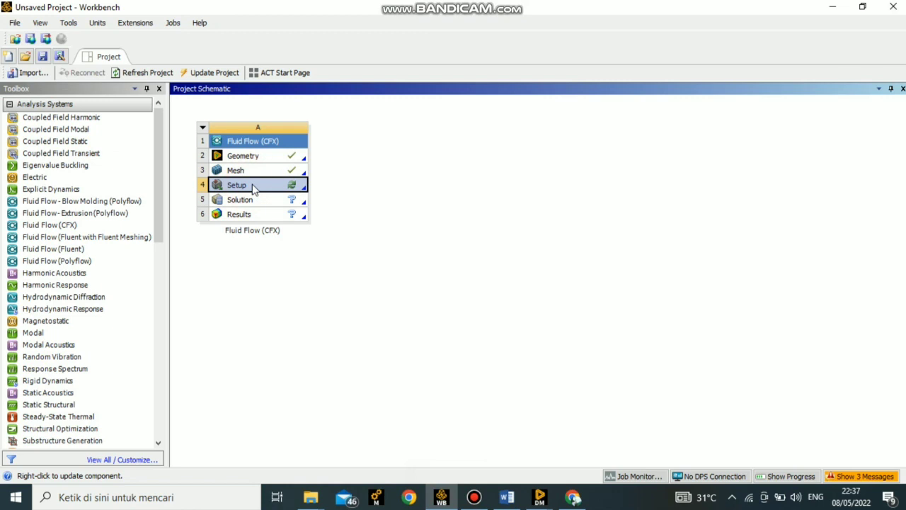
double_click(252, 186)
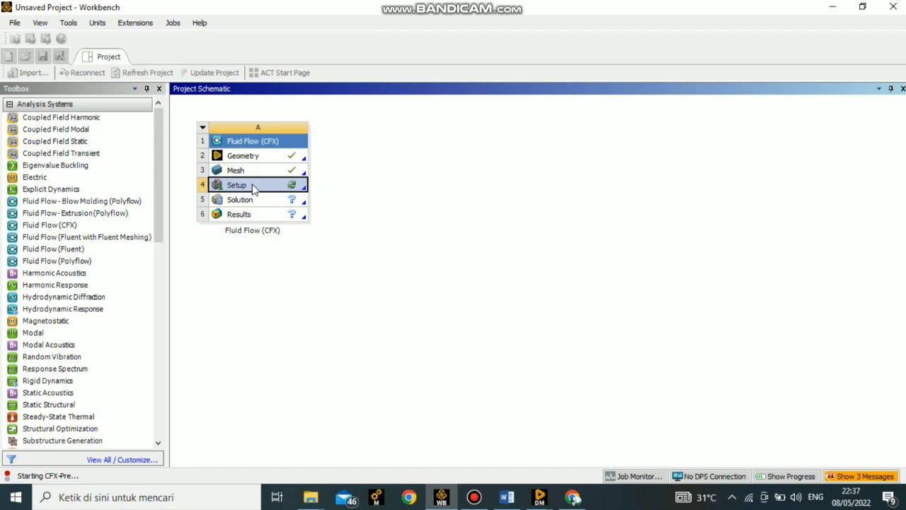
click(269, 186)
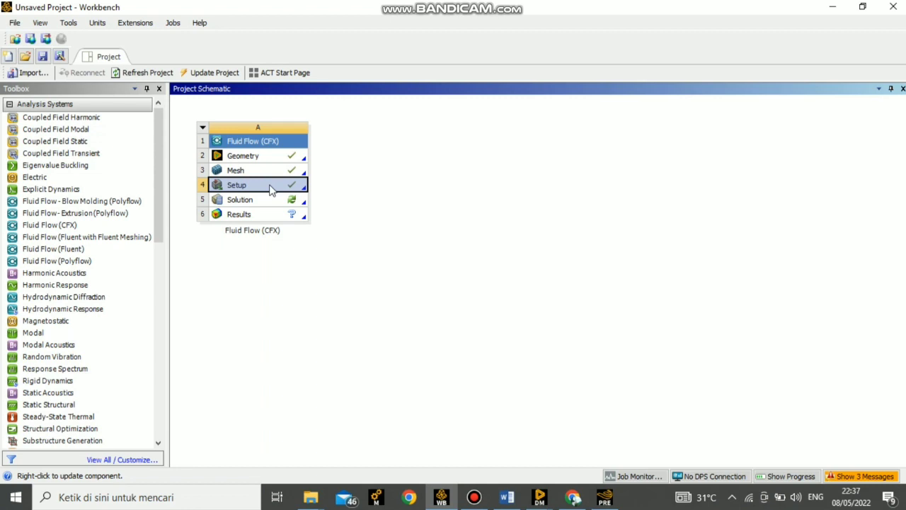
Step: Switch to CFX-Pre and insert a boundary named Inlet in the Default Domain
click(606, 502)
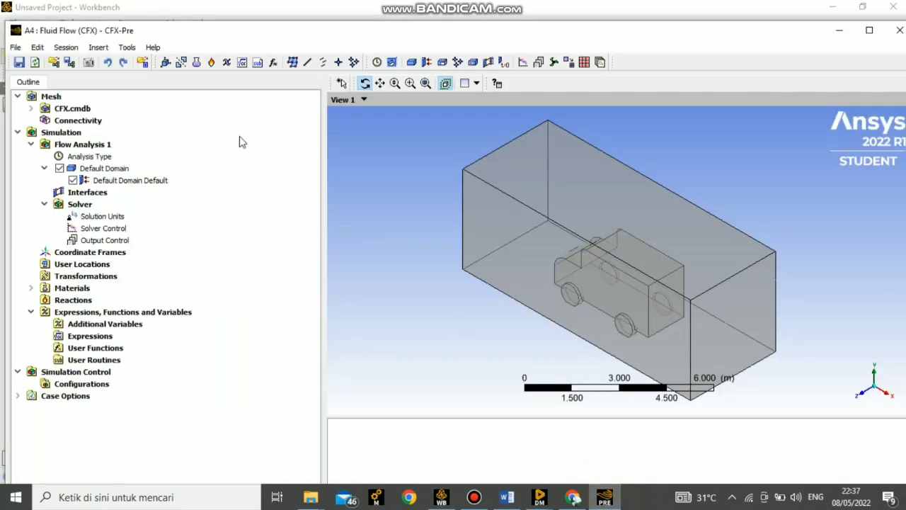
click(139, 182)
click(329, 31)
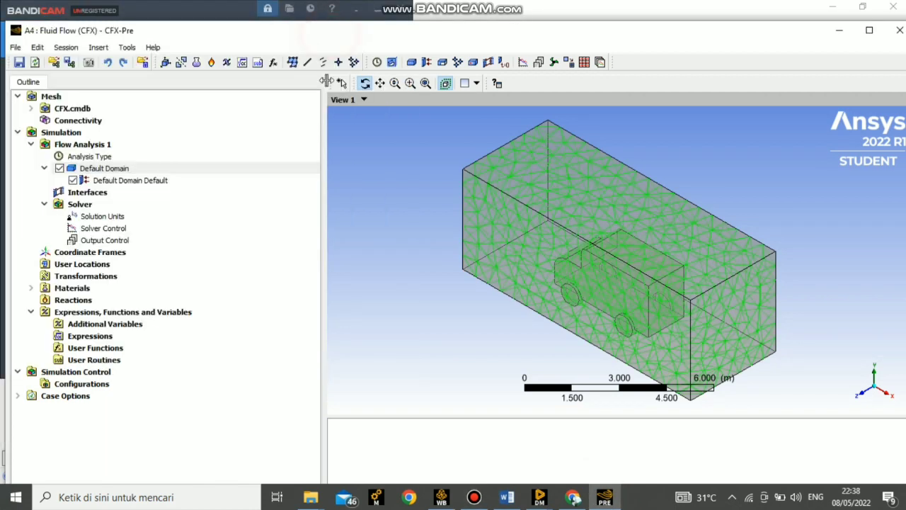
click(104, 172)
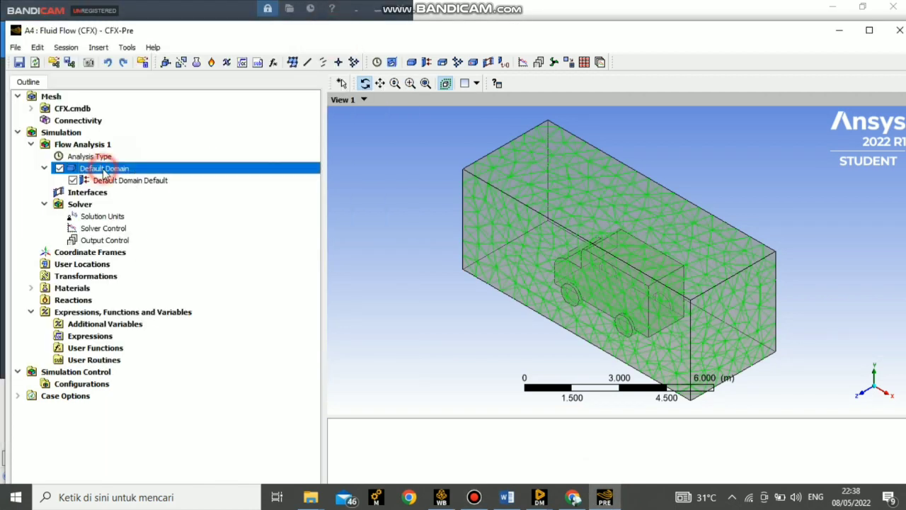
right_click(104, 170)
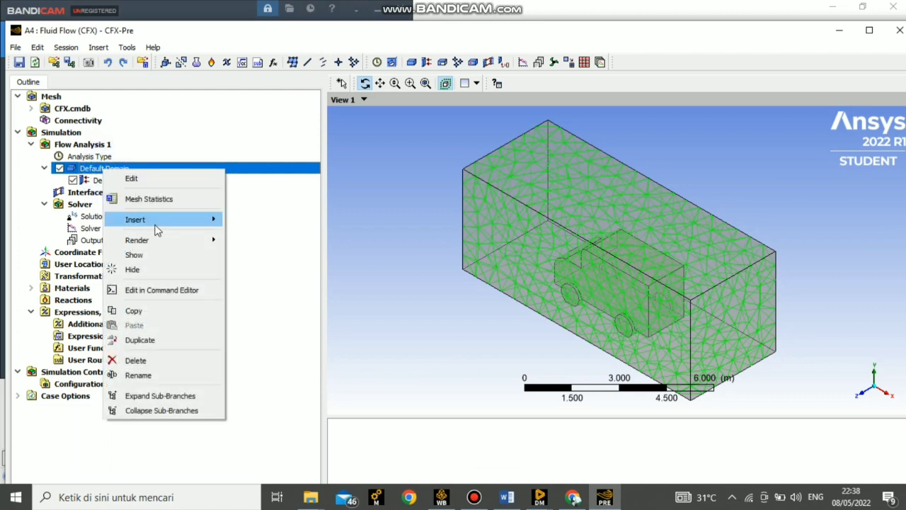
mouse_move(156, 225)
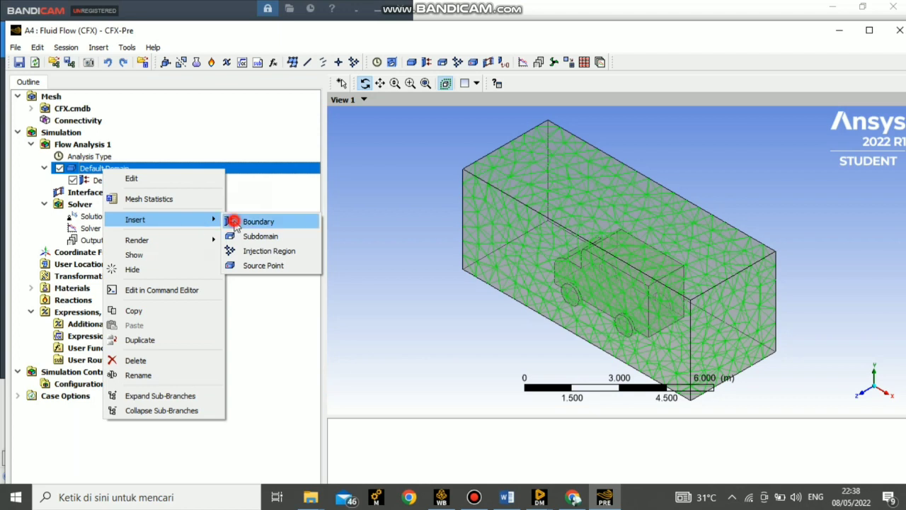
click(257, 222)
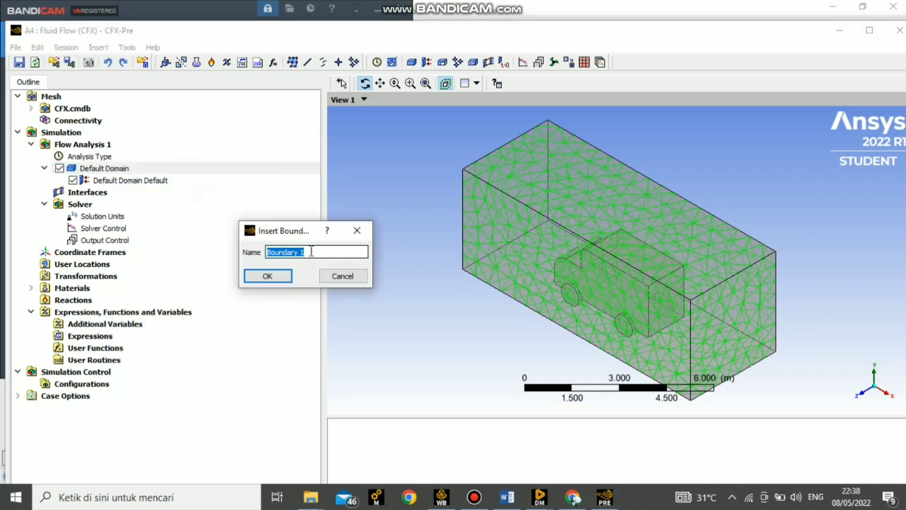
key(BackSpace)
text(Inlet)
click(262, 275)
Step: Set the location of the Inlet boundary to face F90.86, the enclosure's end face in front of the truck
click(152, 147)
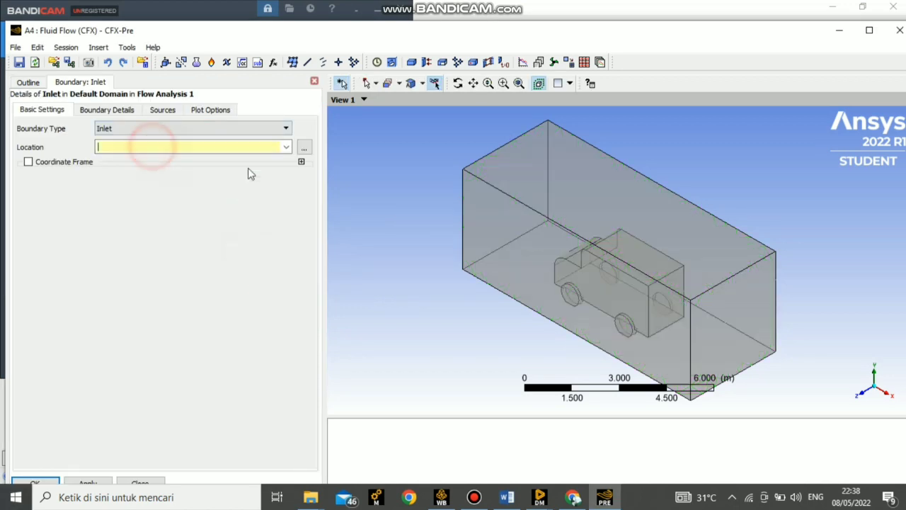
click(215, 149)
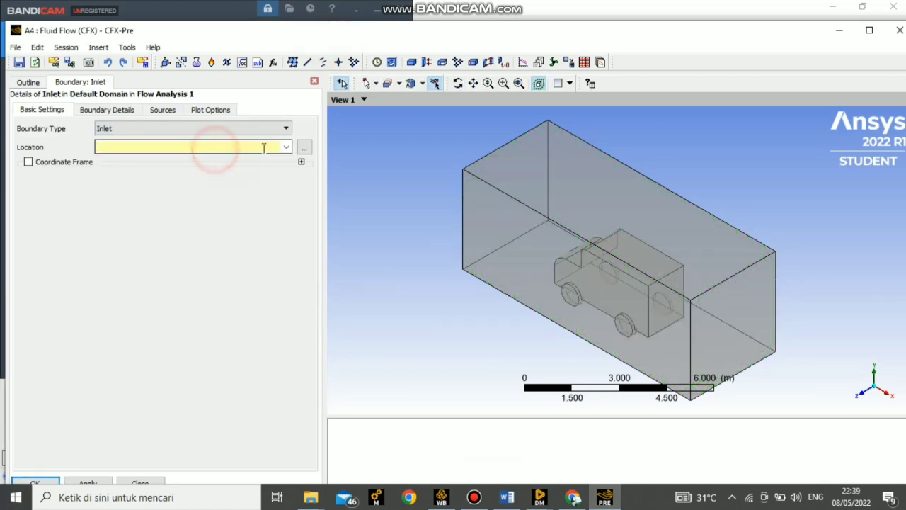
click(304, 148)
click(409, 356)
click(406, 345)
click(418, 334)
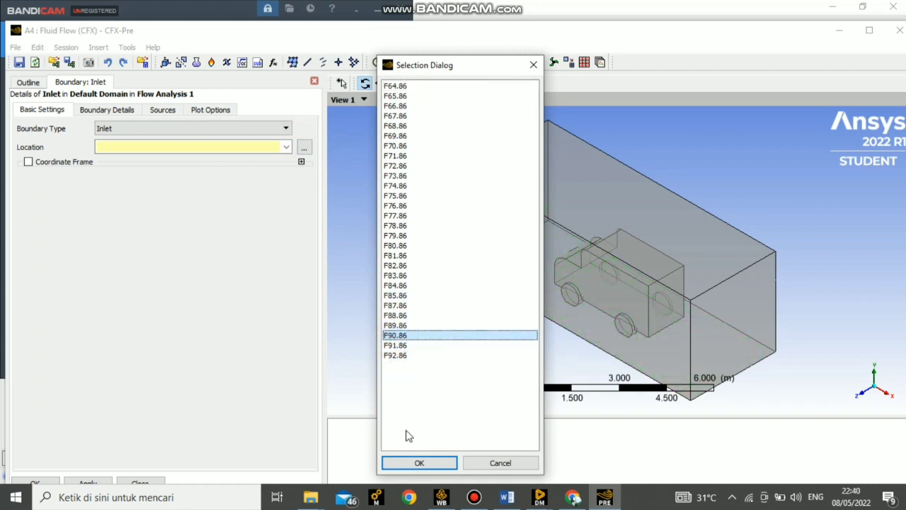
click(419, 462)
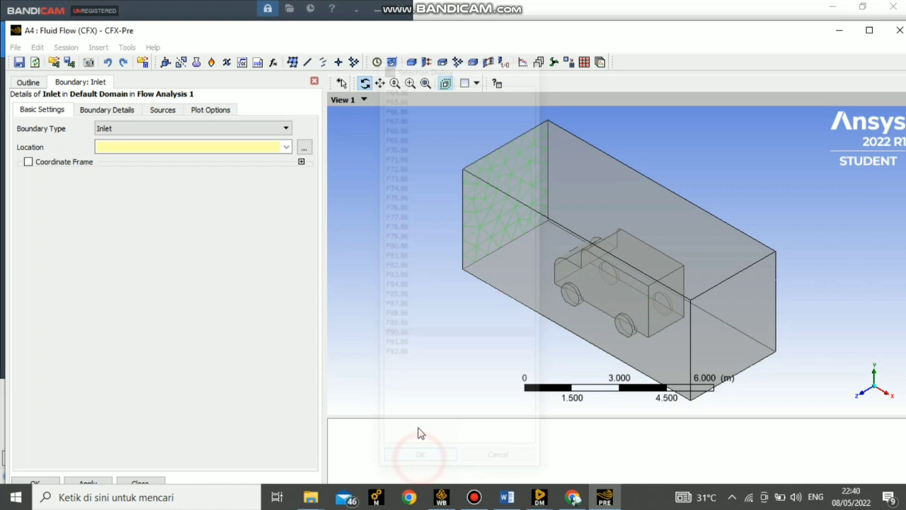
Step: Set the Inlet's normal speed to 40 km hr^-1 in its boundary details and accept the boundary
click(106, 115)
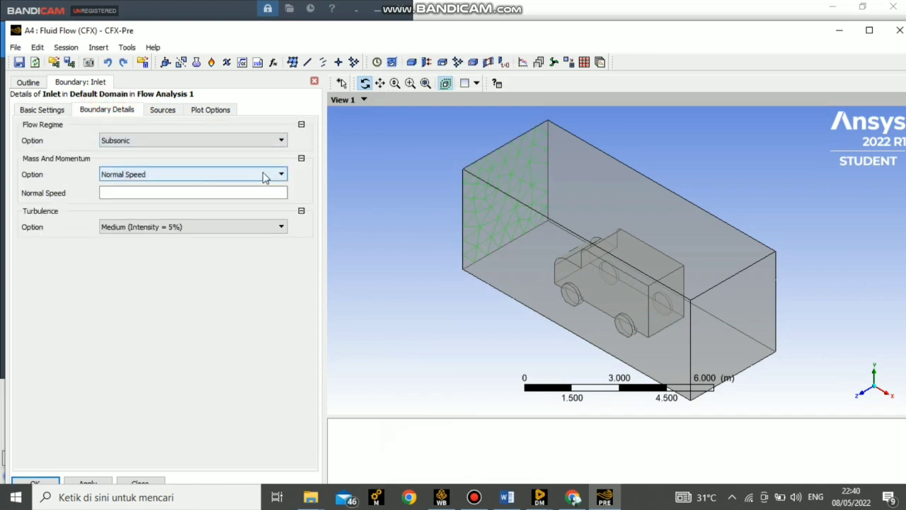
click(256, 192)
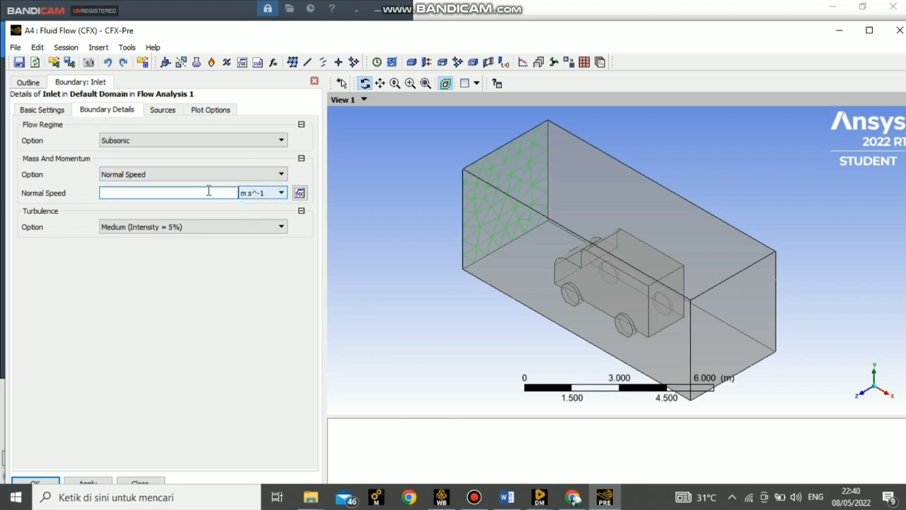
click(270, 194)
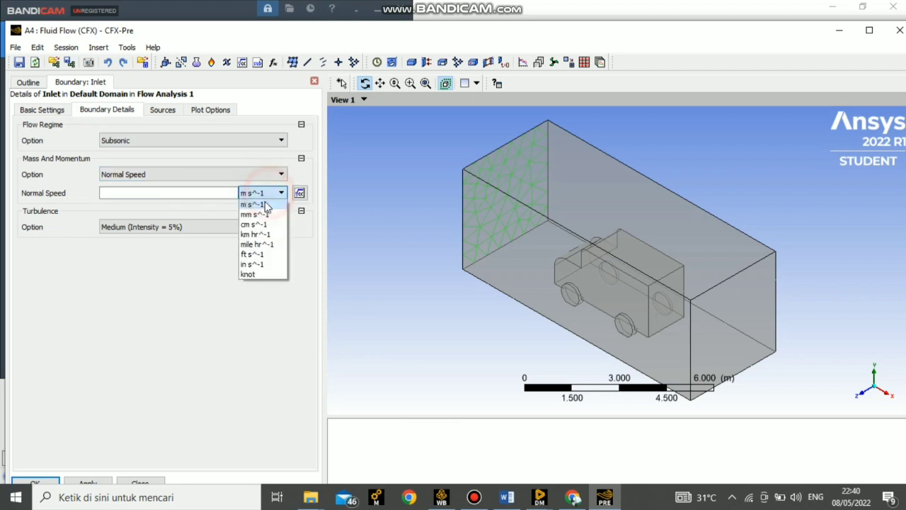
click(275, 236)
click(147, 194)
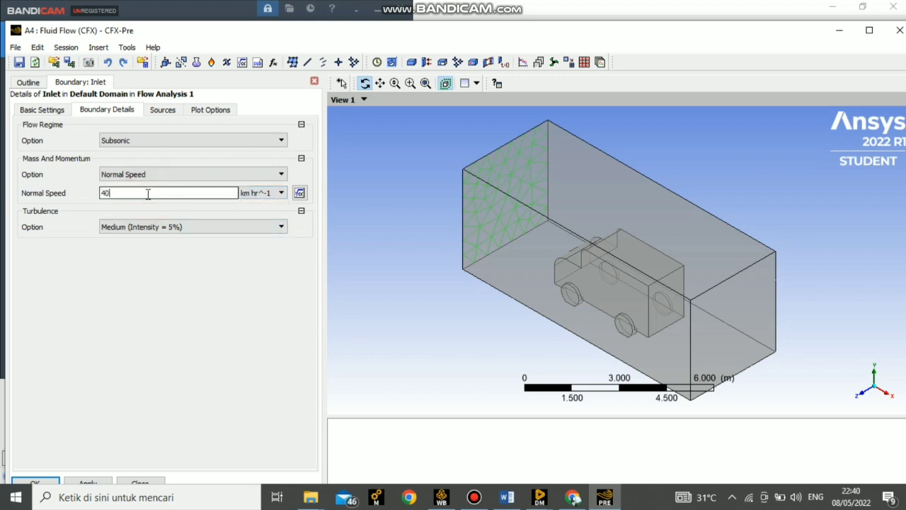
click(35, 483)
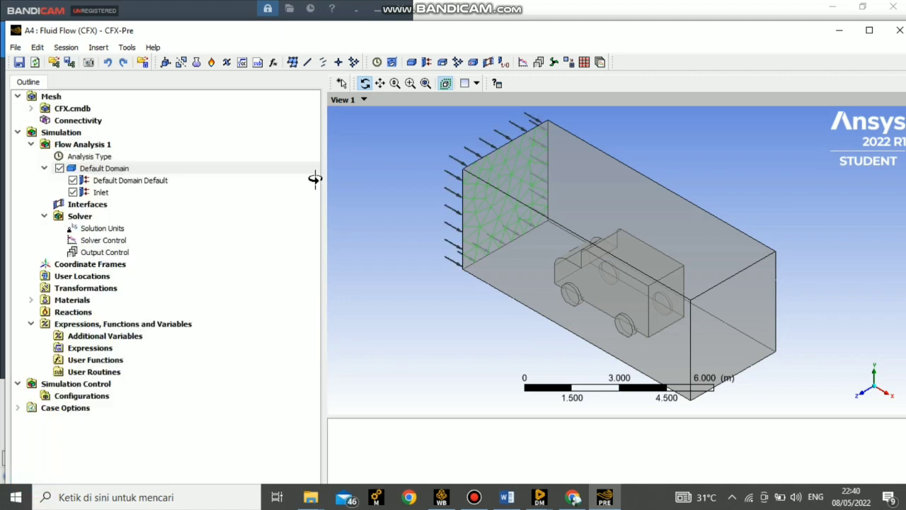
Step: Insert a boundary named Outlet in the Default Domain
click(102, 170)
right_click(101, 171)
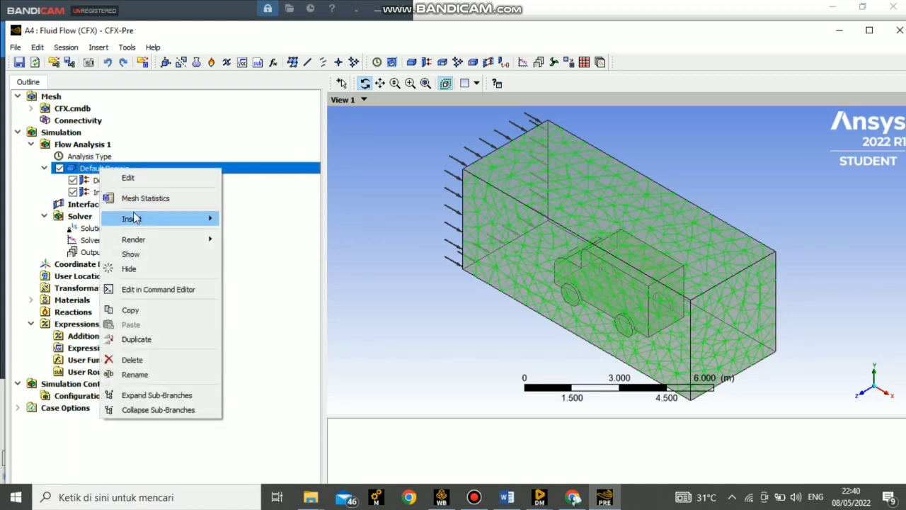
mouse_move(206, 219)
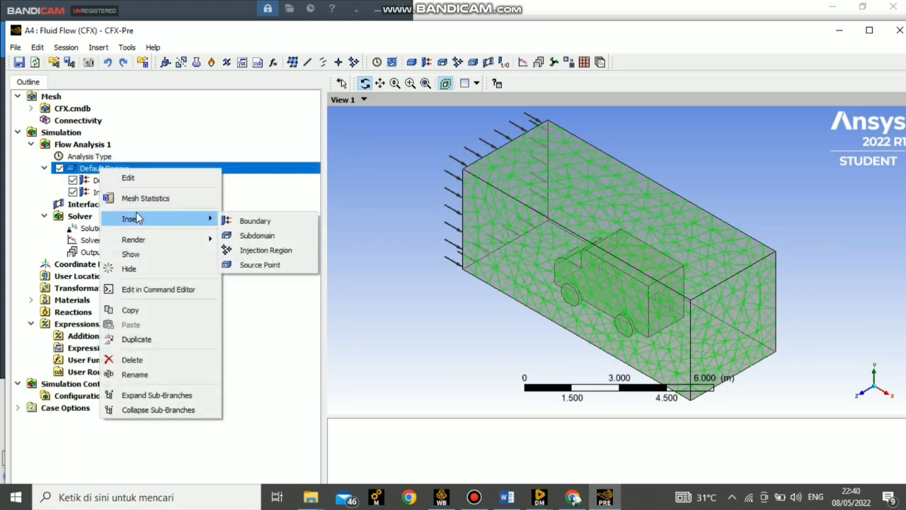
click(256, 221)
key(BackSpace)
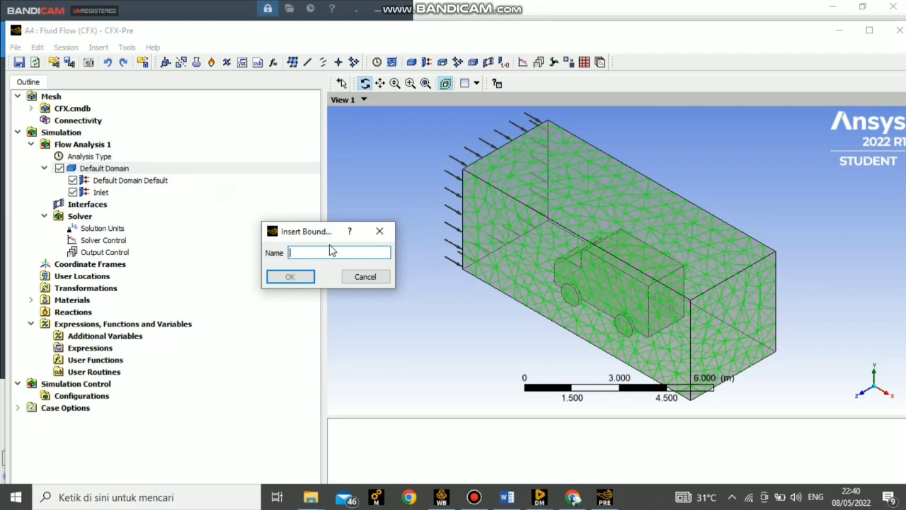
text(Outlet)
click(299, 279)
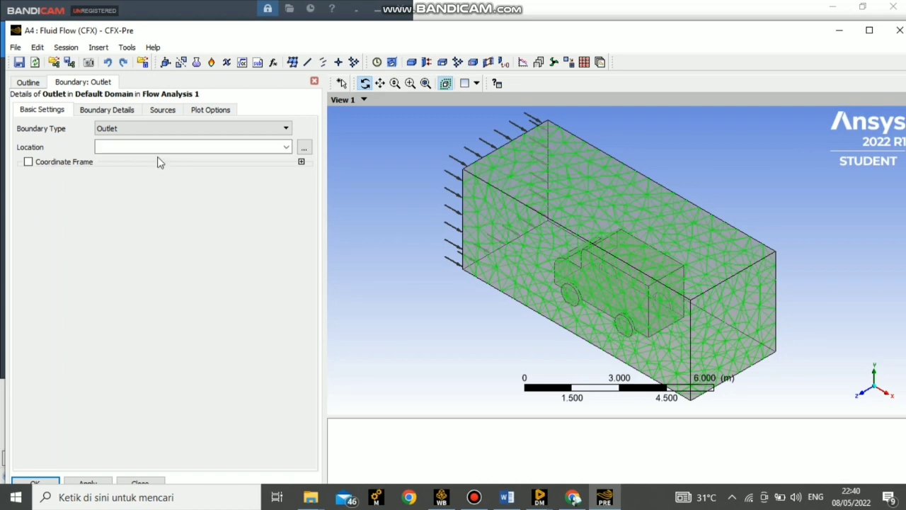
Step: Open the face selection for the Outlet's location and narrow the dialog so the model can be seen
click(217, 147)
click(304, 148)
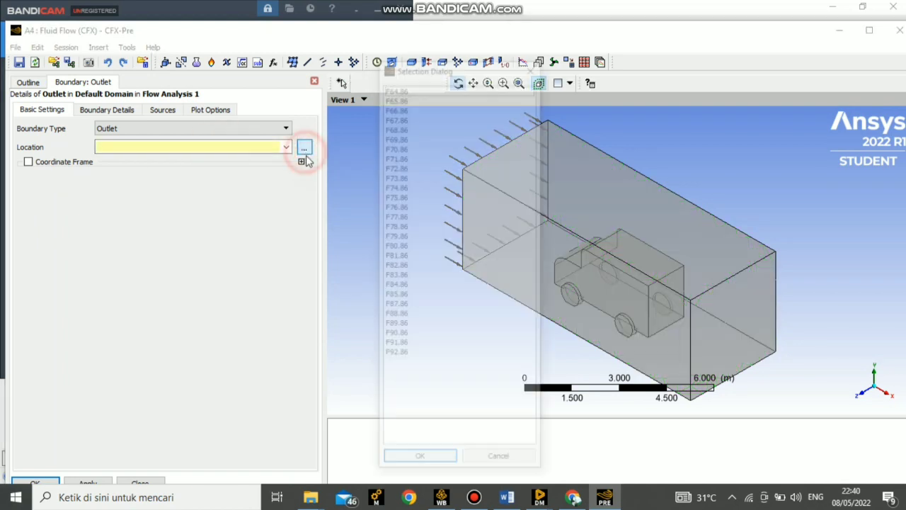
drag(374, 237, 261, 237)
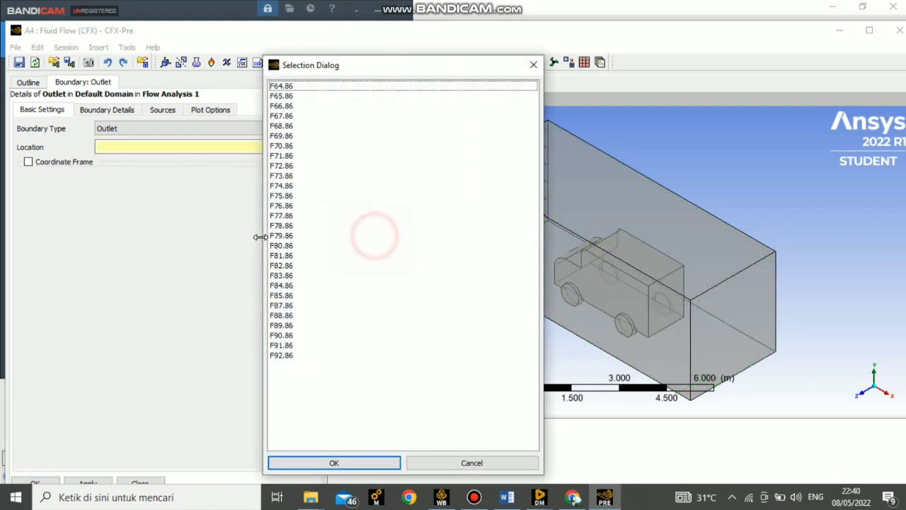
click(543, 237)
drag(543, 237, 415, 239)
Step: Try out faces between F84.86 and F92.86 to identify the enclosure's outlet face in the model
click(297, 345)
click(294, 325)
ctrl+click(286, 315)
ctrl+click(287, 355)
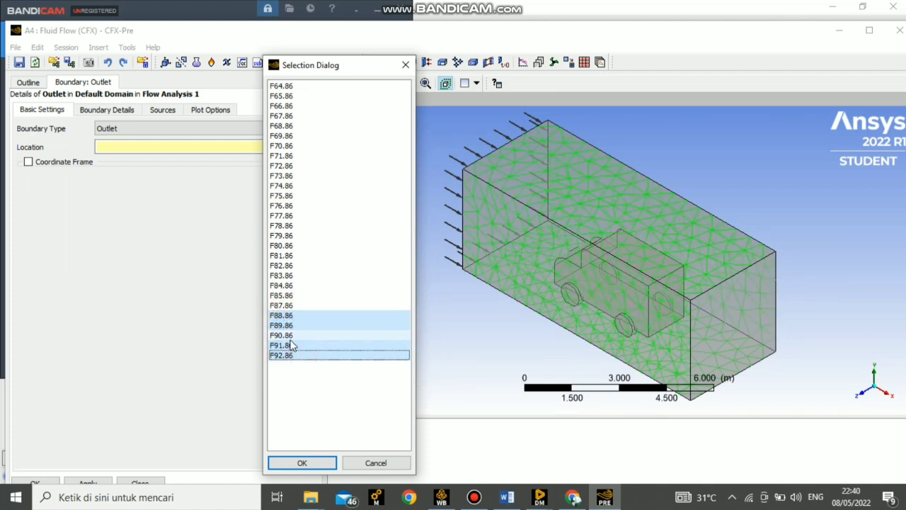
shift+click(296, 313)
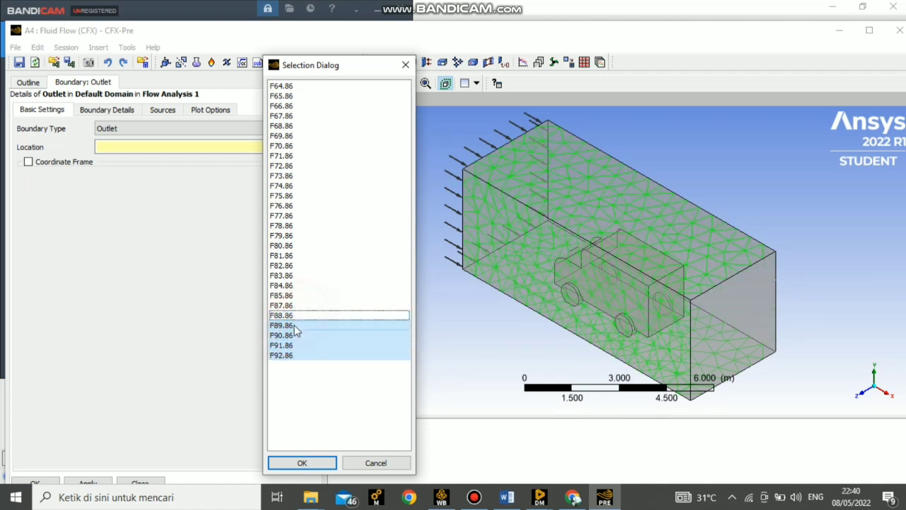
ctrl+click(296, 325)
ctrl+click(305, 355)
ctrl+click(305, 345)
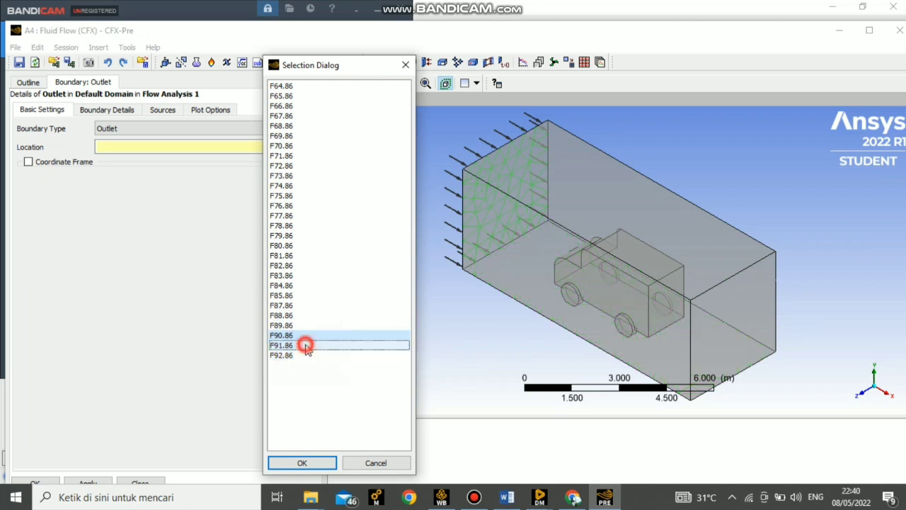
ctrl+click(305, 325)
ctrl+click(298, 295)
ctrl+click(296, 286)
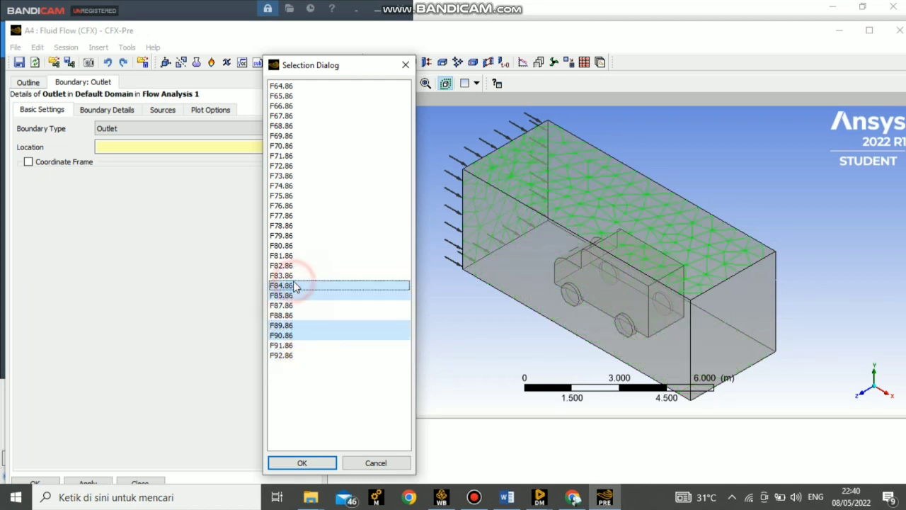
Step: Assign only face F87.86, the enclosure's end face behind the truck, as the Outlet's location
ctrl+click(301, 305)
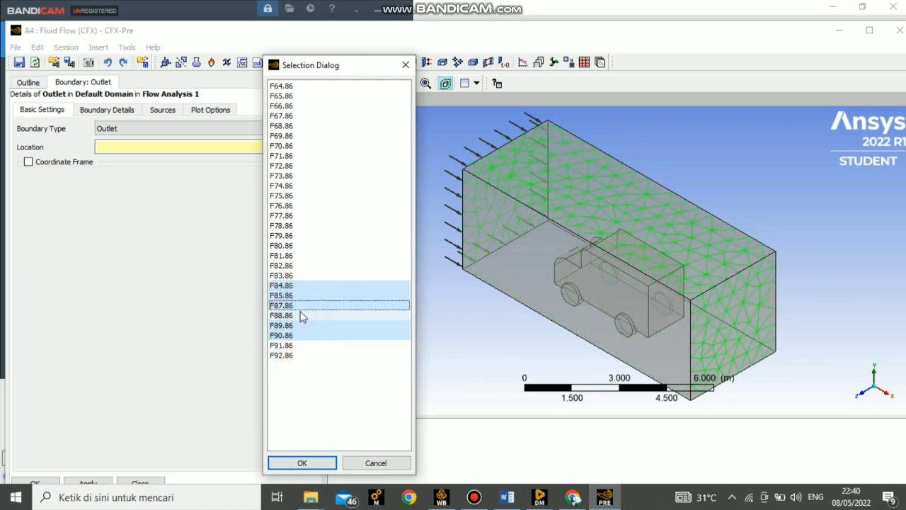
ctrl+click(308, 324)
ctrl+click(310, 335)
ctrl+click(306, 305)
ctrl+click(303, 294)
ctrl+click(303, 285)
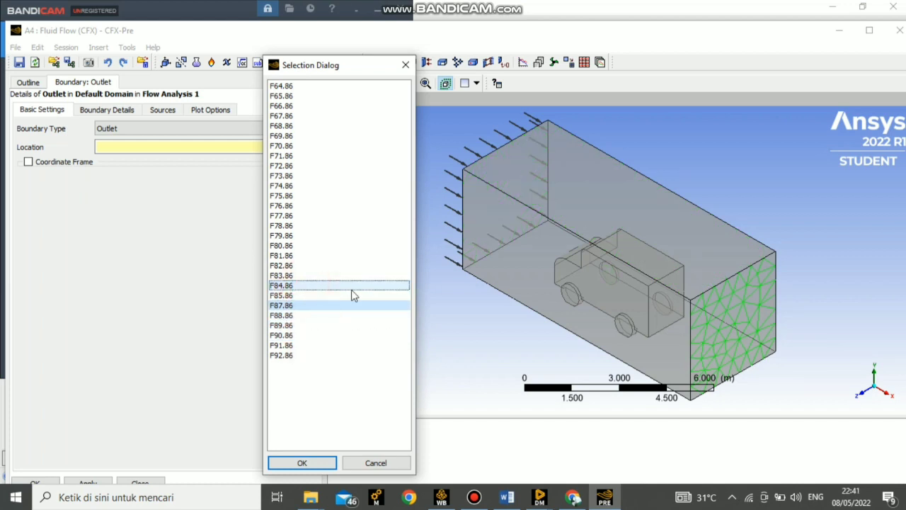
click(302, 463)
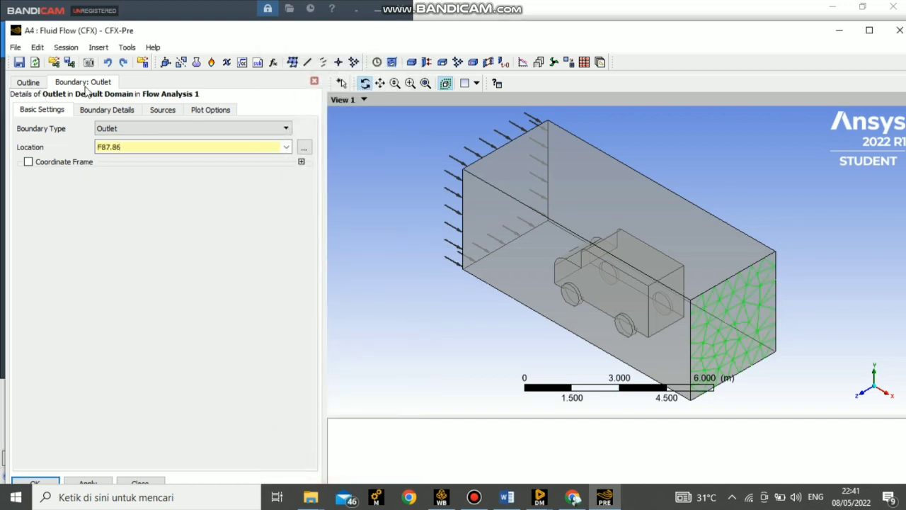
Step: Set the Outlet's relative pressure to 0 Pa in its boundary details and accept the boundary
click(115, 114)
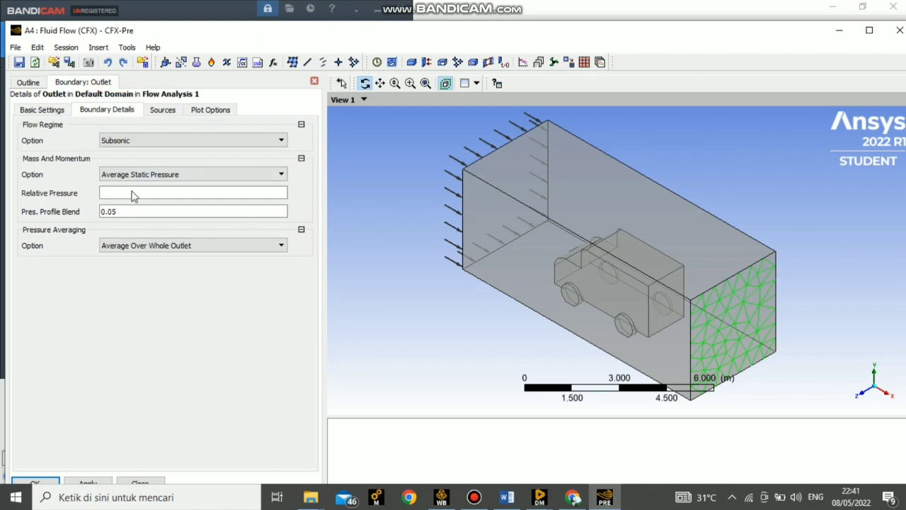
click(137, 194)
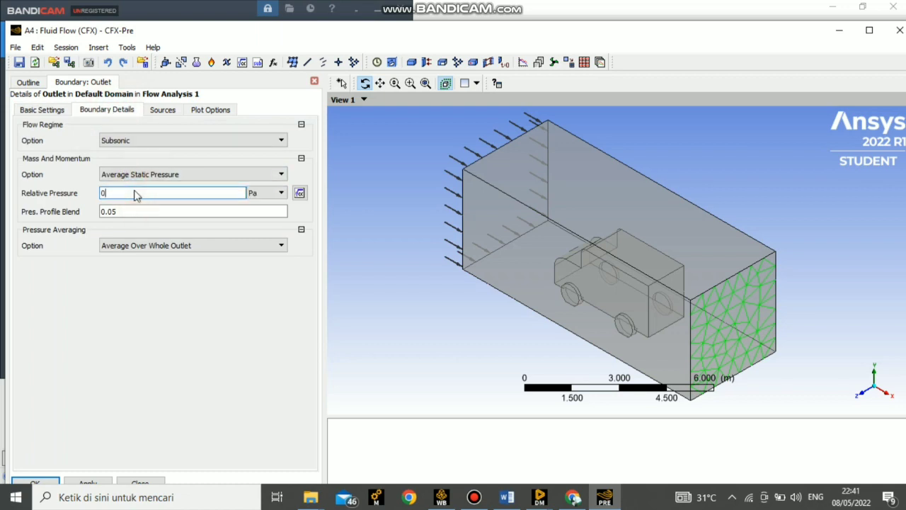
click(36, 482)
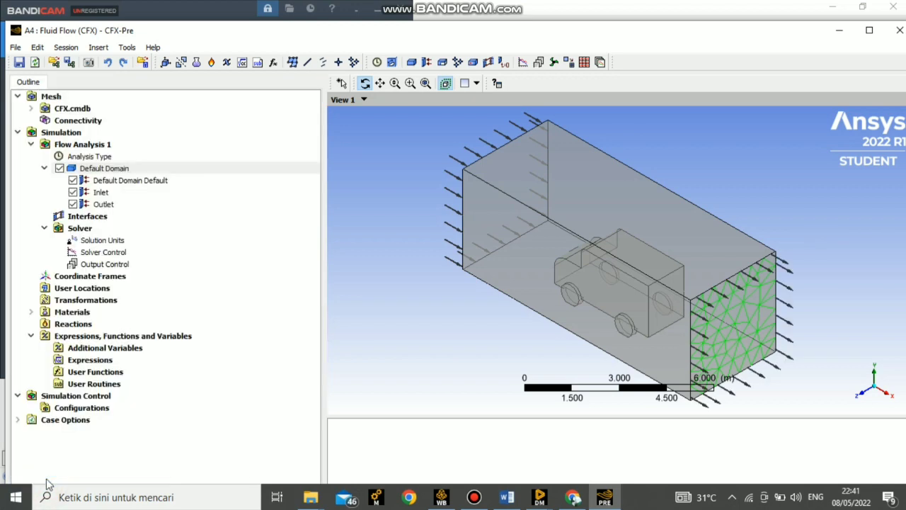
Step: Insert a boundary named Wall in the Default Domain
click(121, 169)
right_click(121, 169)
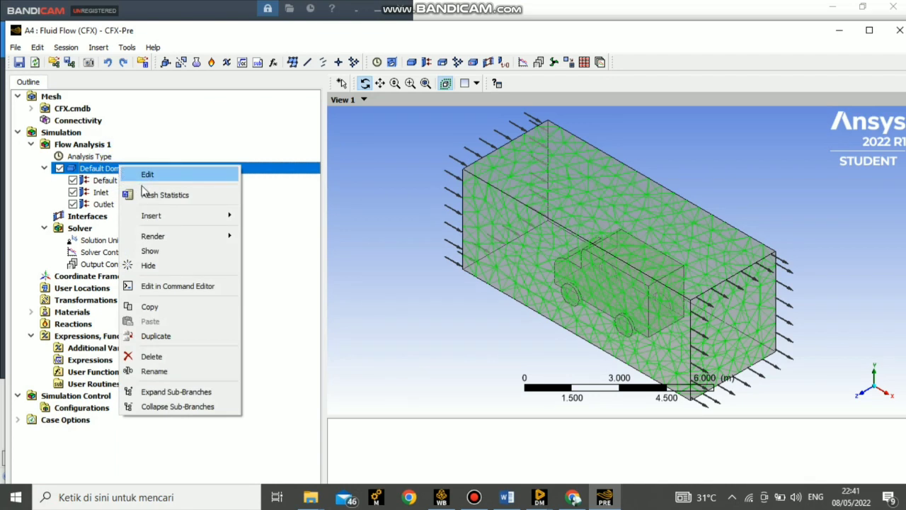
mouse_move(167, 219)
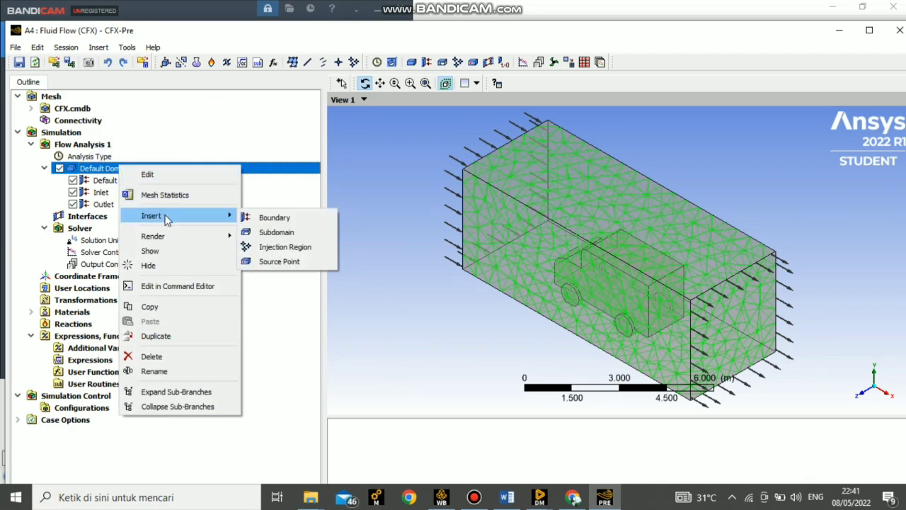
click(275, 219)
key(BackSpace)
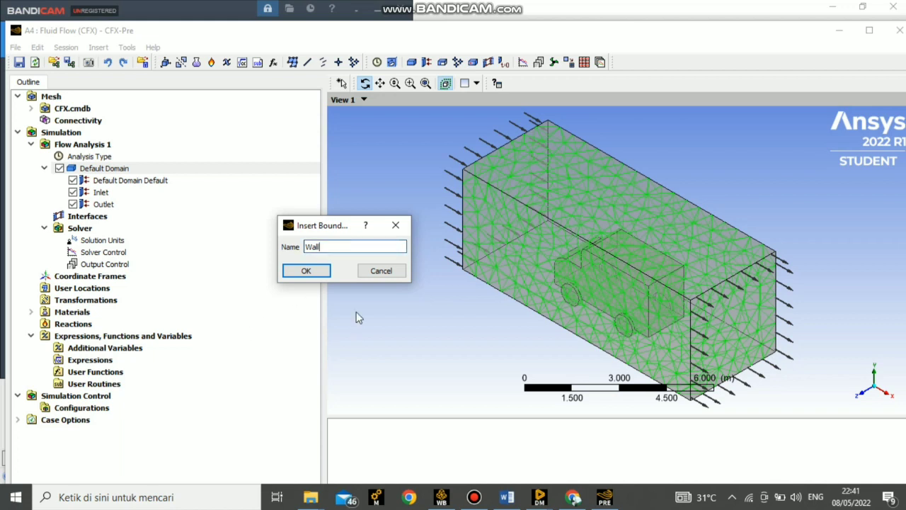
click(310, 273)
Step: Choose the enclosure's floor face F91.86 and faces F64.86 through F85.86 as the Wall boundary's location
click(166, 147)
click(304, 147)
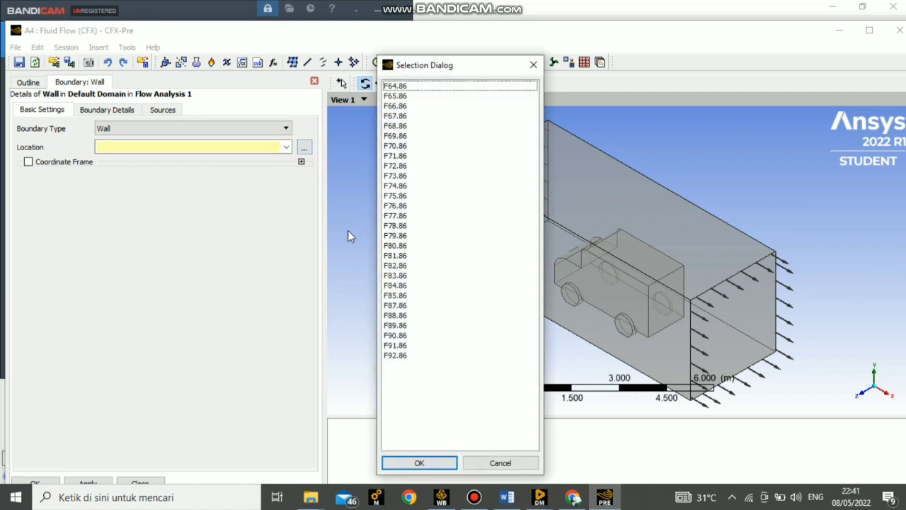
drag(359, 229, 267, 229)
drag(545, 226, 415, 229)
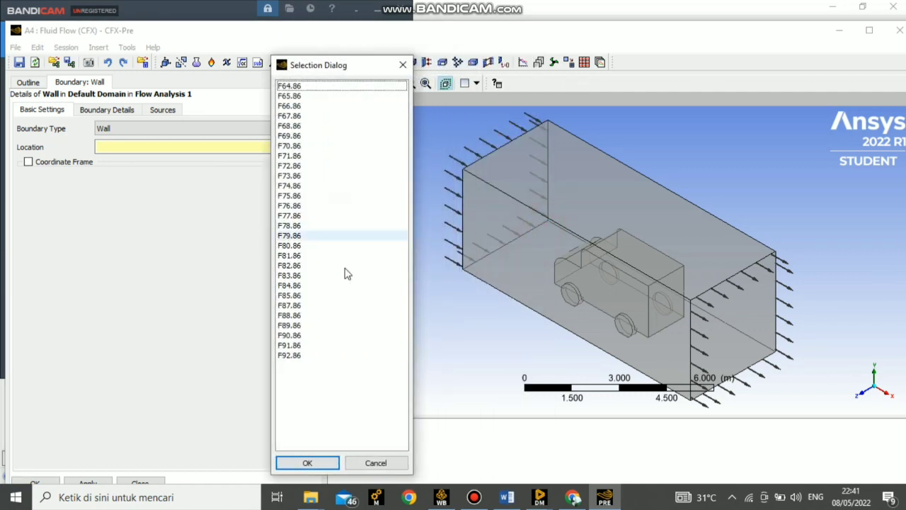
click(300, 345)
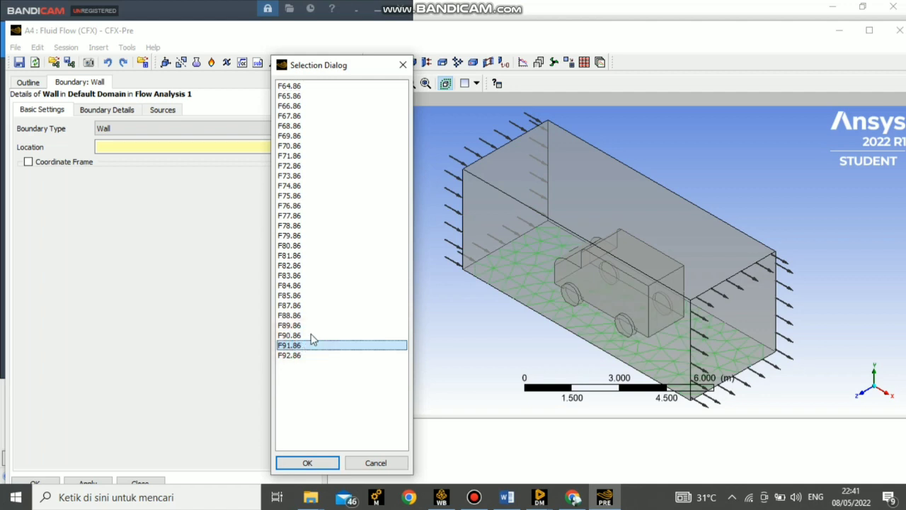
ctrl+drag(333, 85, 342, 293)
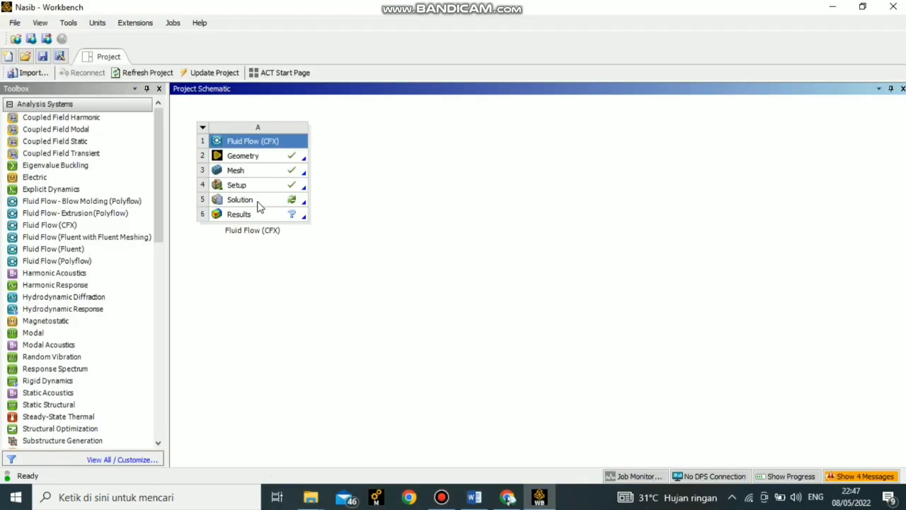
Step: Open the Solution of the Fluid Flow (CFX) system, run the solver with a serial direct start, and dismiss the completion notice
double_click(259, 201)
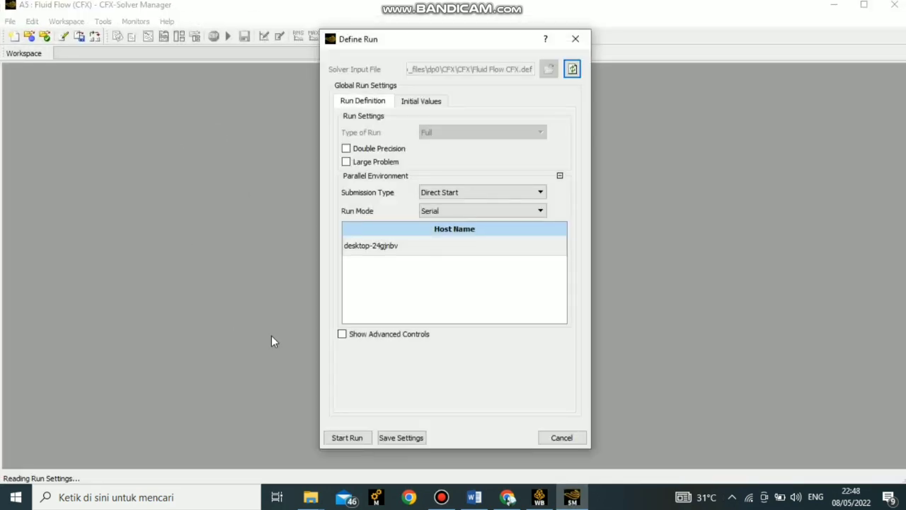
click(345, 439)
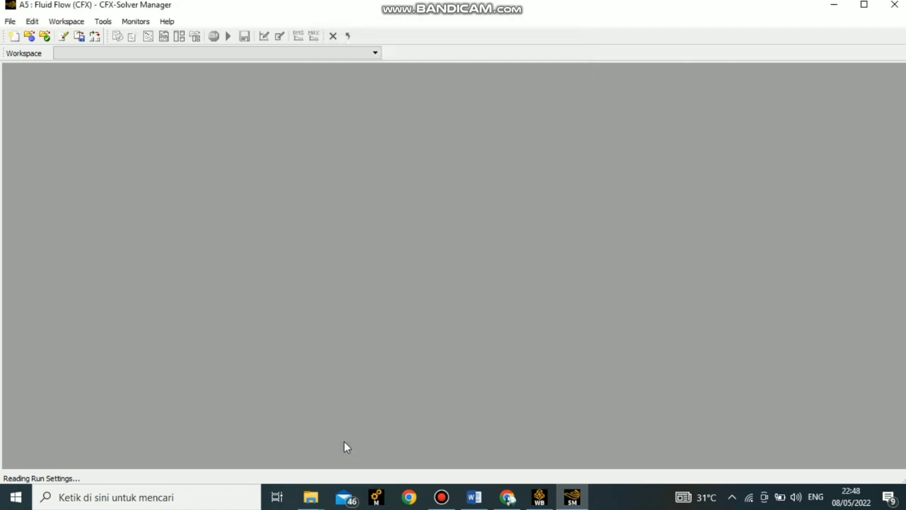
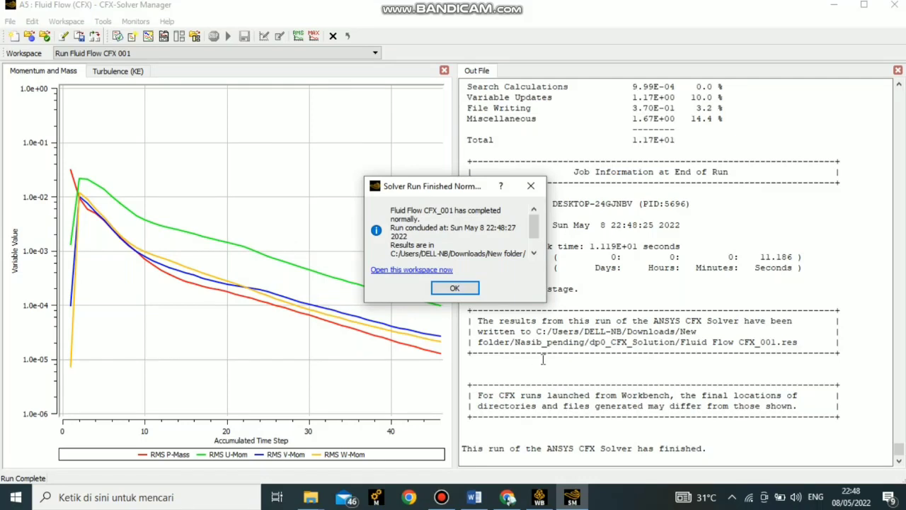
click(454, 287)
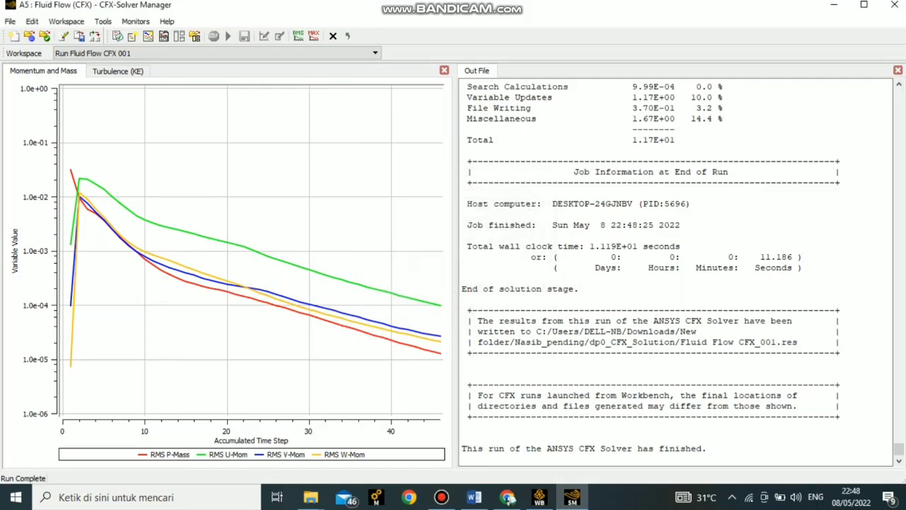
Step: Switch back to Workbench and open the Results of the Fluid Flow (CFX) system in CFD-Post
mouse_move(536, 501)
click(535, 461)
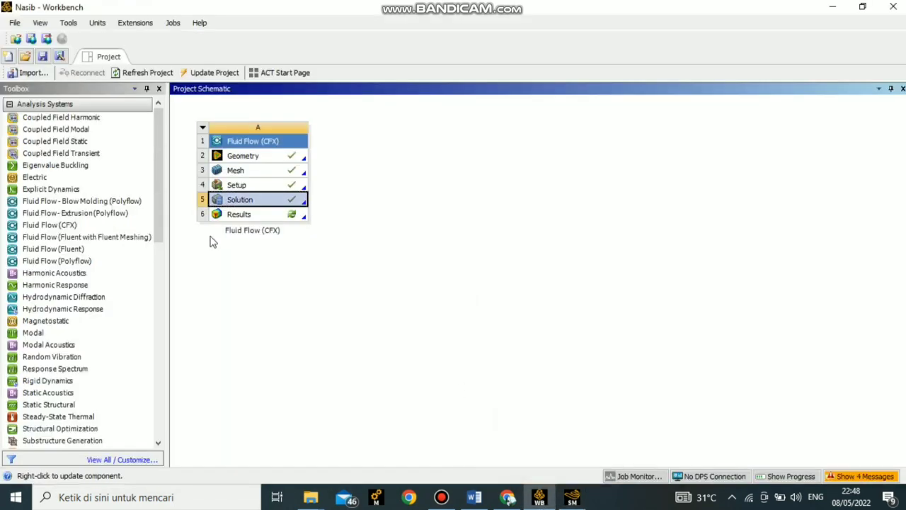
click(252, 204)
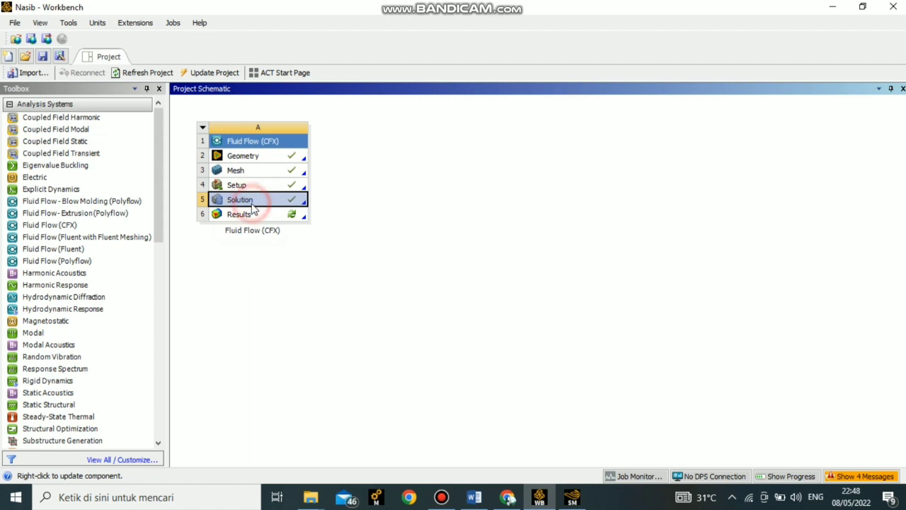
click(247, 216)
double_click(247, 216)
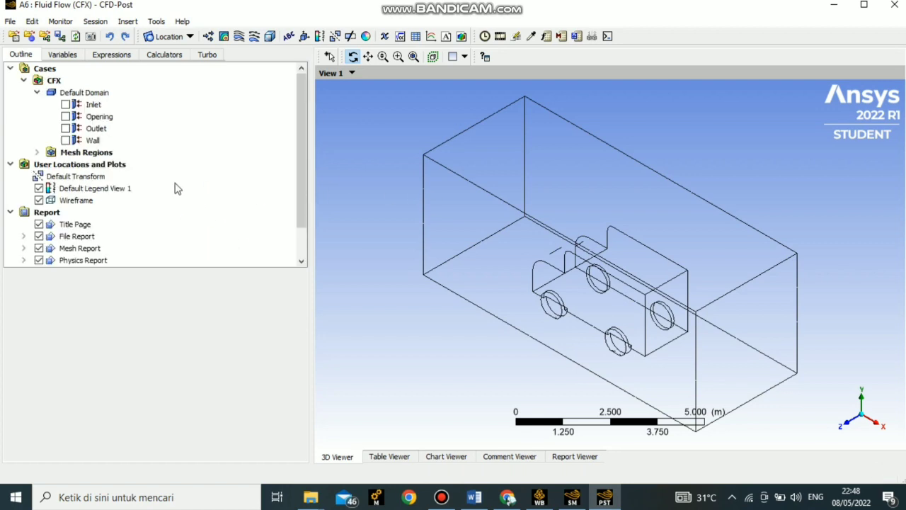
Step: Insert a vector plot named Vector 1 under User Locations and Plots
click(120, 166)
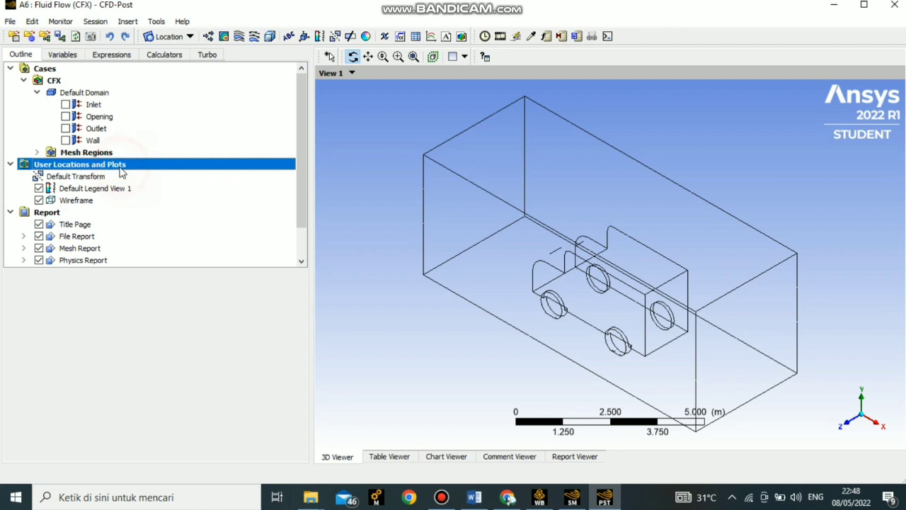
right_click(137, 166)
mouse_move(161, 172)
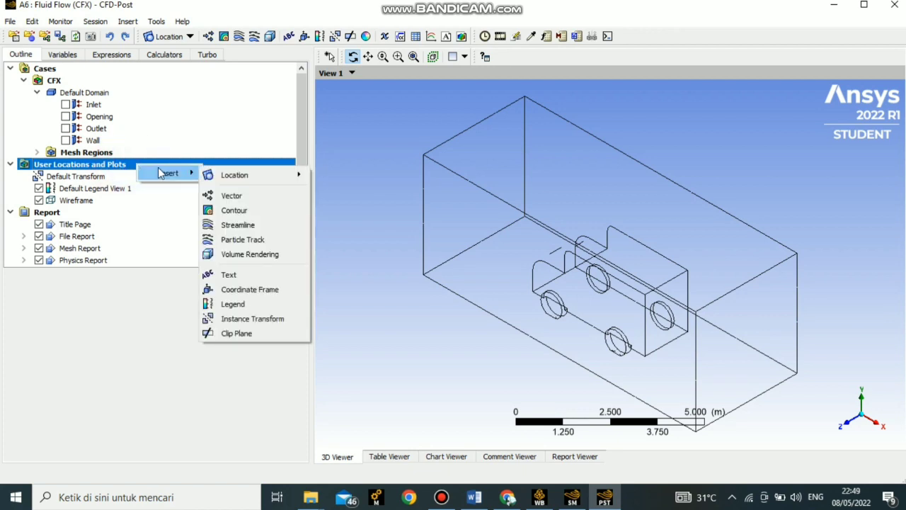
click(227, 196)
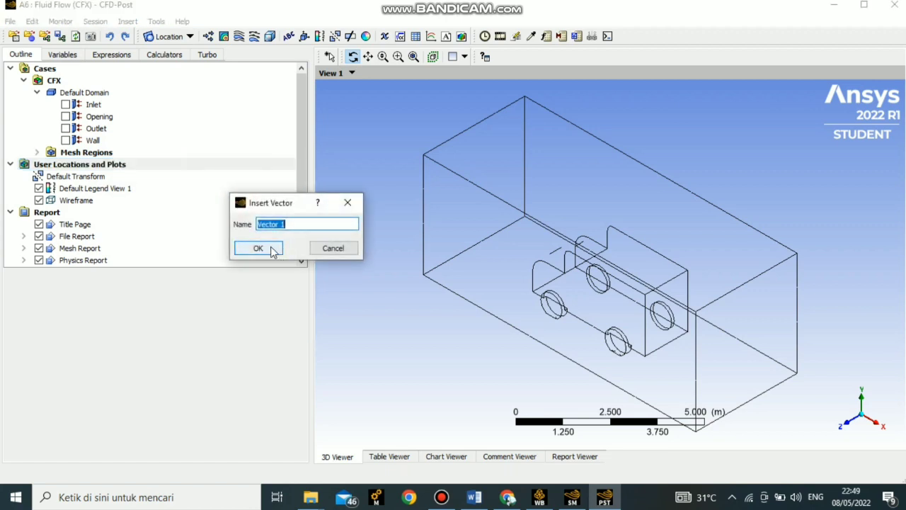
click(259, 249)
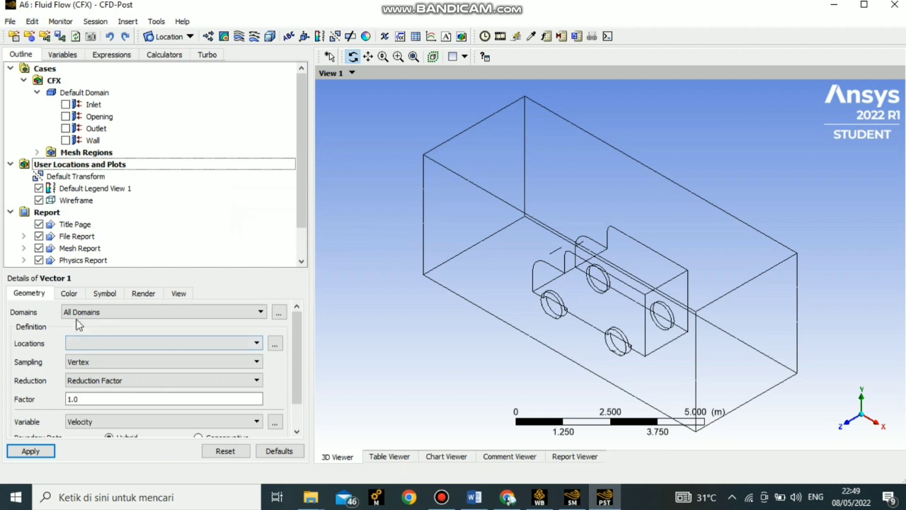
Step: Plot the Velocity vectors on the Default Domain and check them in a side view of the truck
click(196, 344)
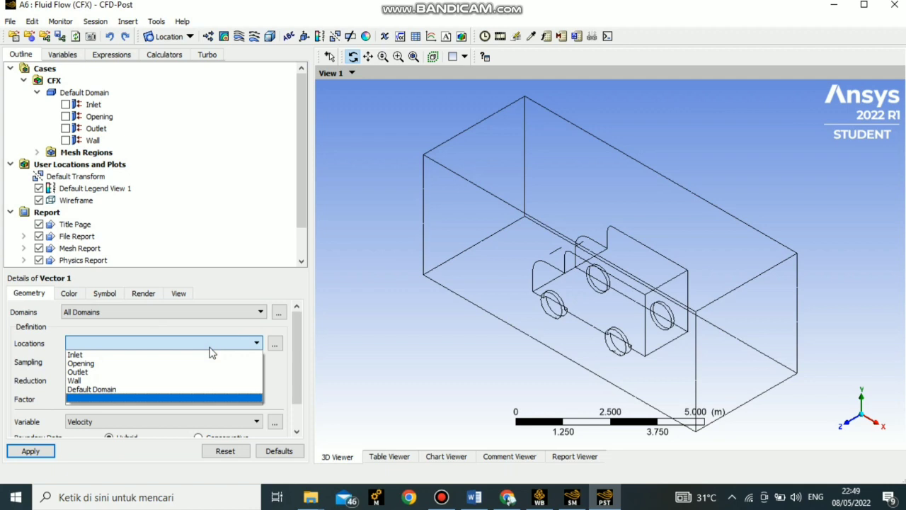
click(108, 390)
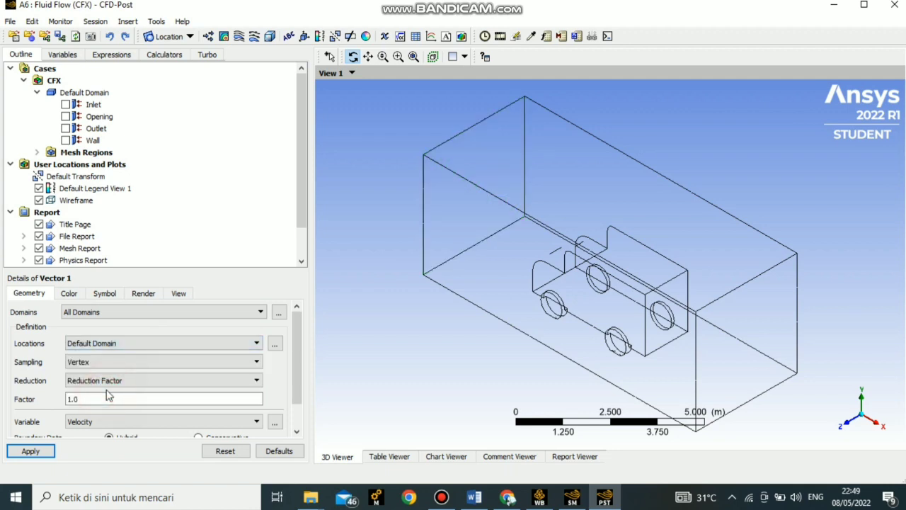
scroll(107, 395, down, 1)
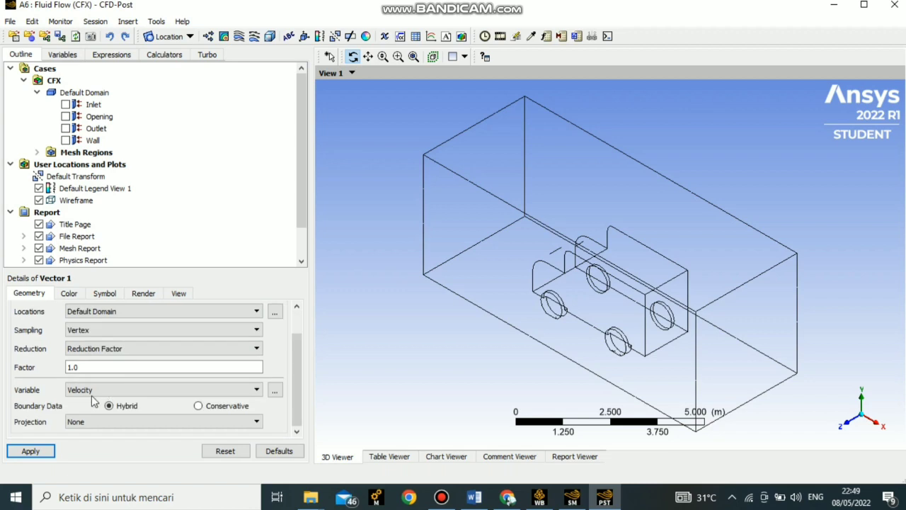
click(30, 451)
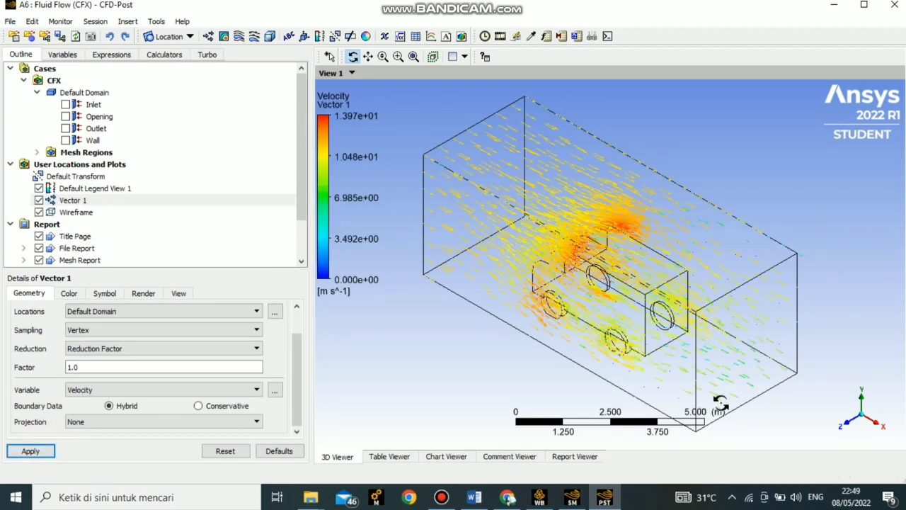
click(851, 425)
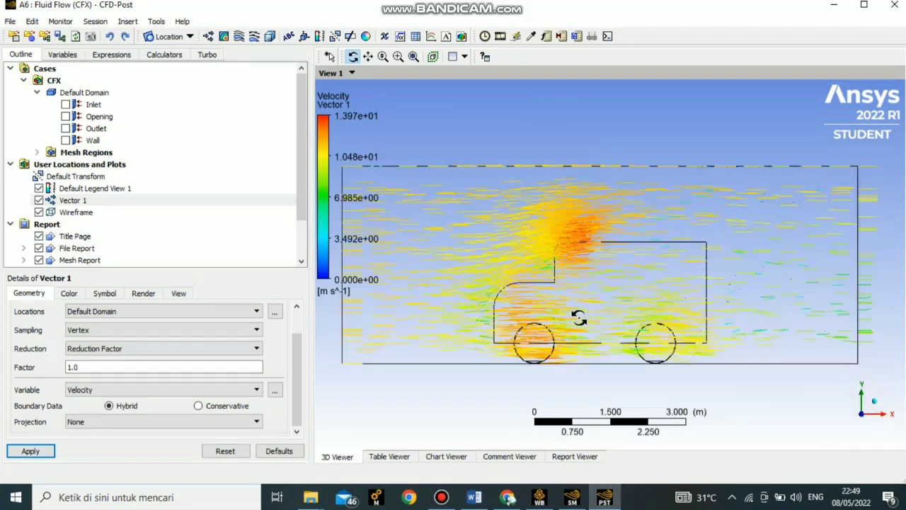
click(870, 406)
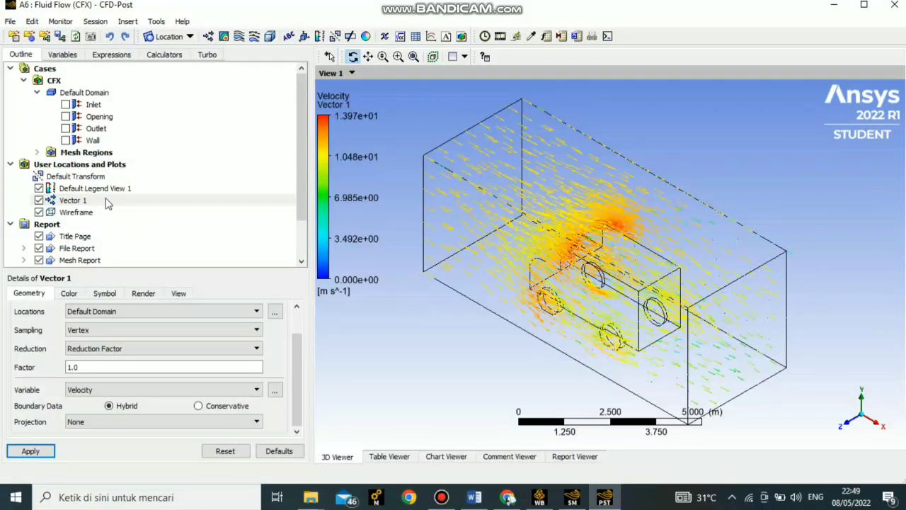
Step: Insert a contour plot named Contour 1 under User Locations and Plots
click(100, 165)
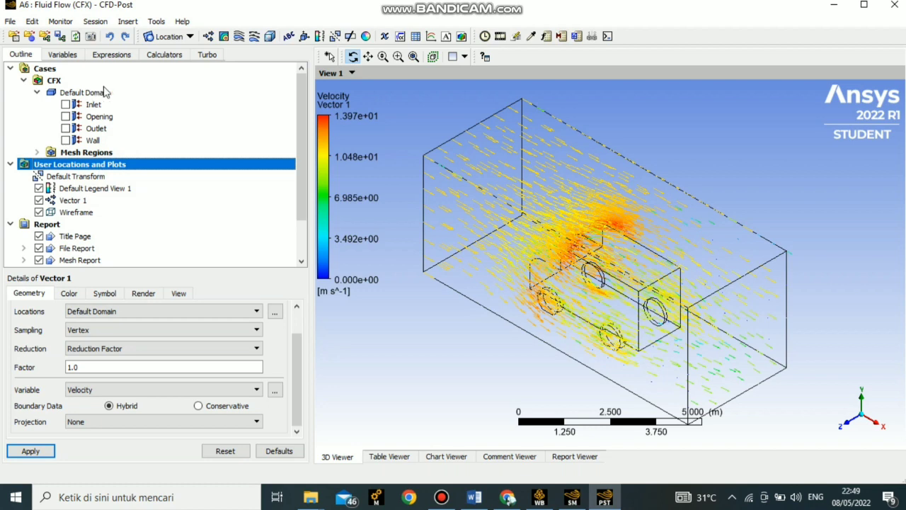
click(849, 423)
drag(875, 411, 708, 379)
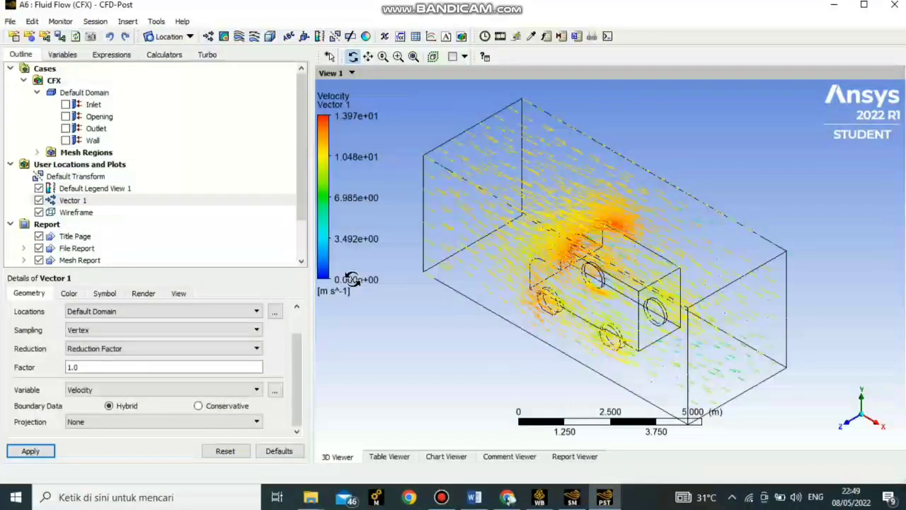
click(99, 165)
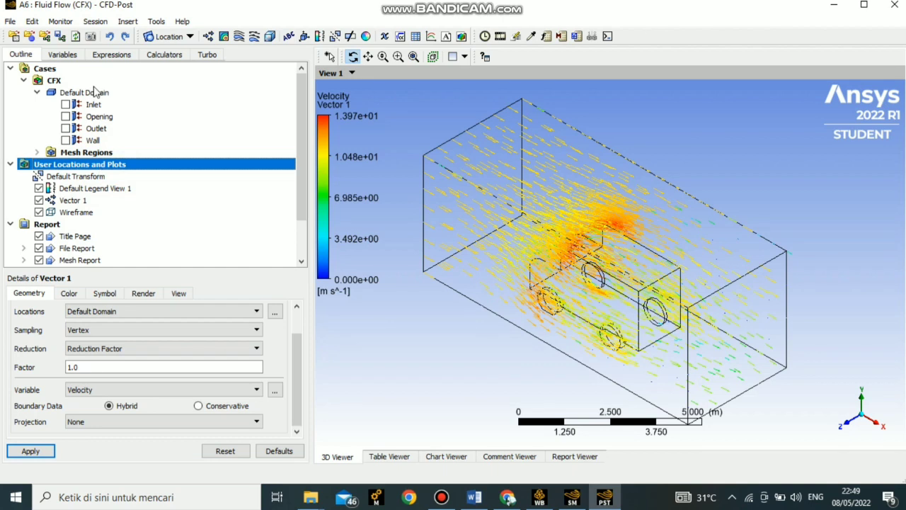
right_click(87, 167)
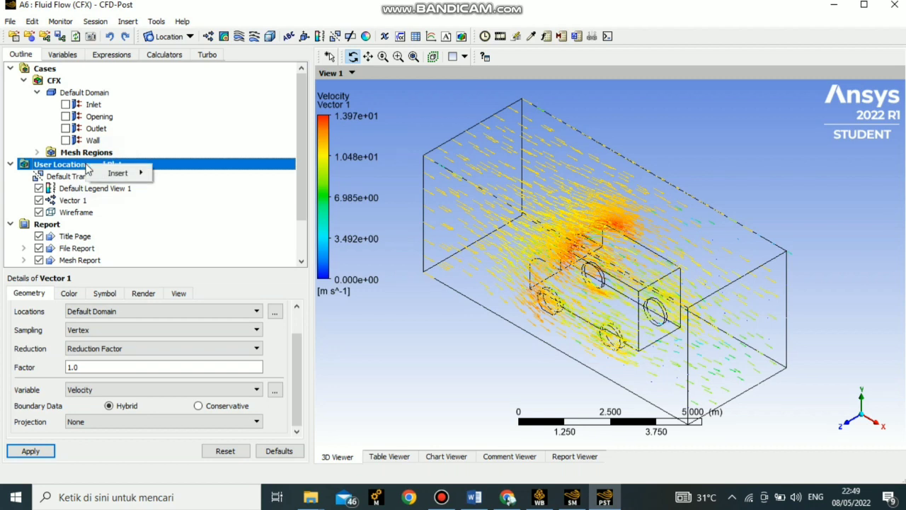
mouse_move(116, 174)
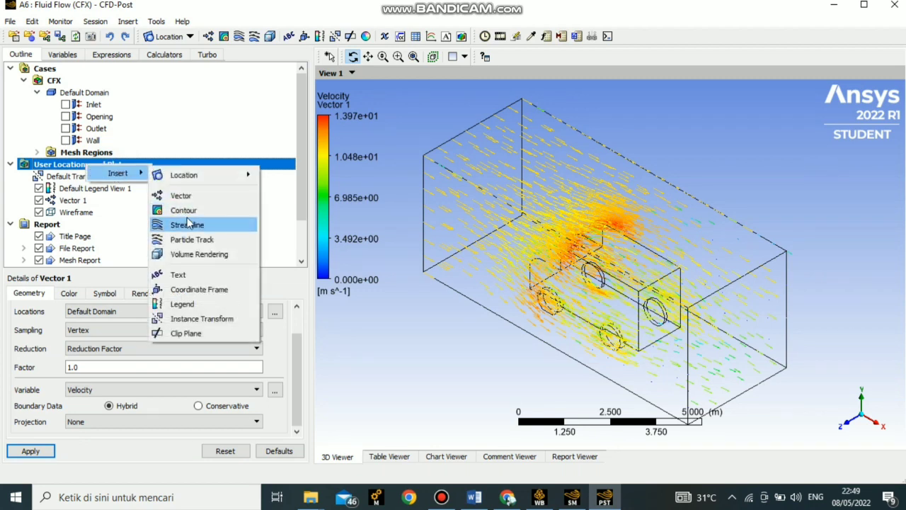
click(209, 218)
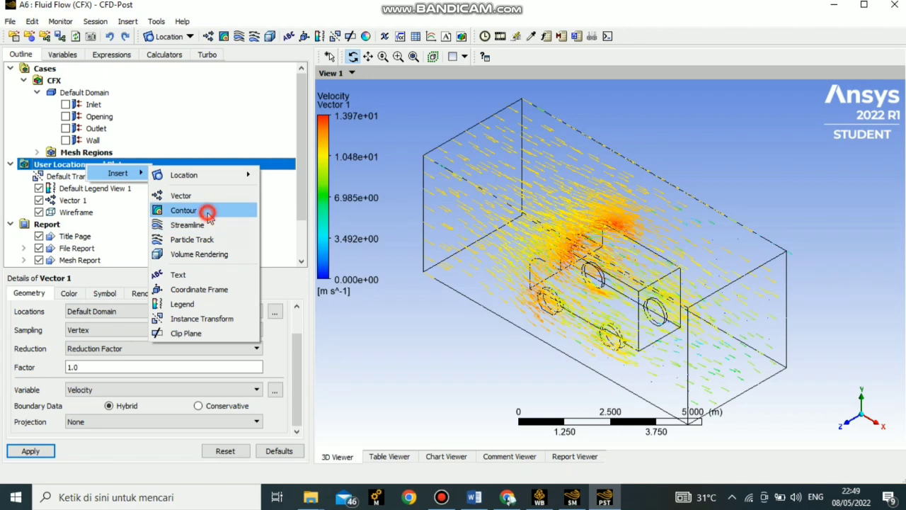
click(241, 267)
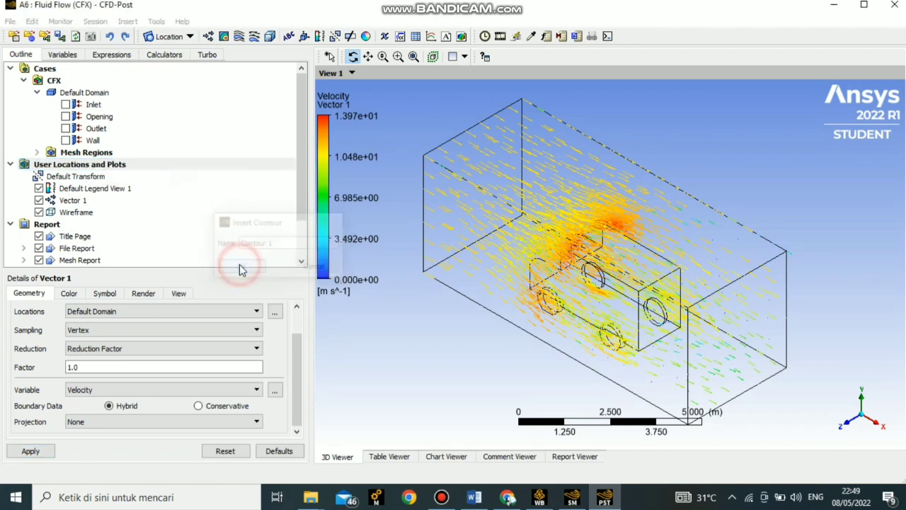
Step: Plot the Pressure contour on the Wall location and check it in a side view of the truck
click(31, 451)
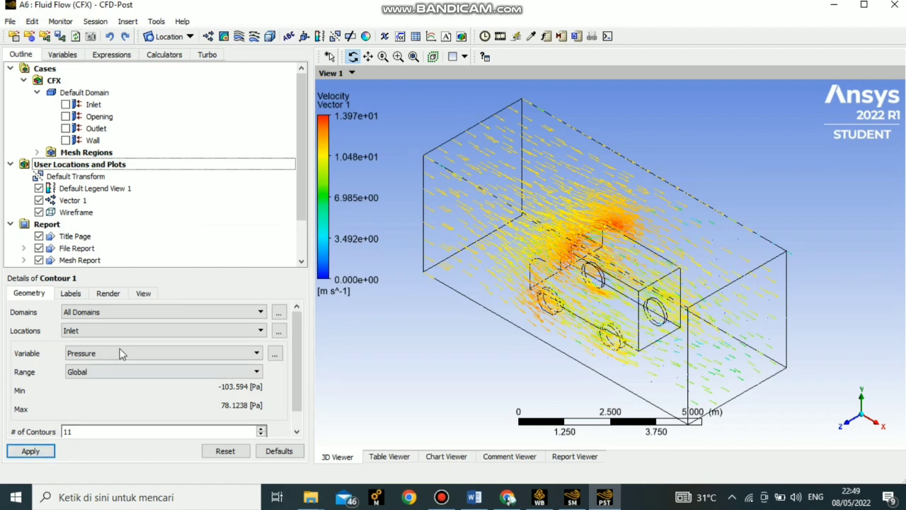
click(128, 332)
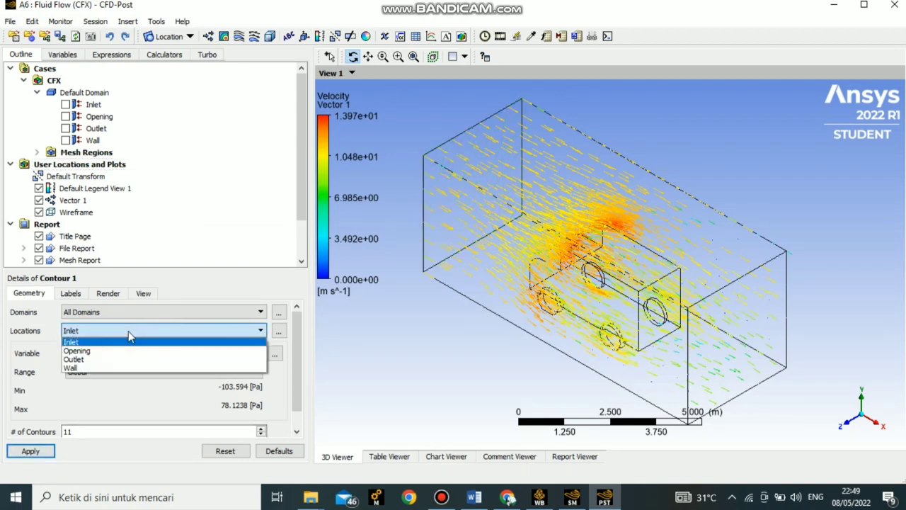
click(76, 370)
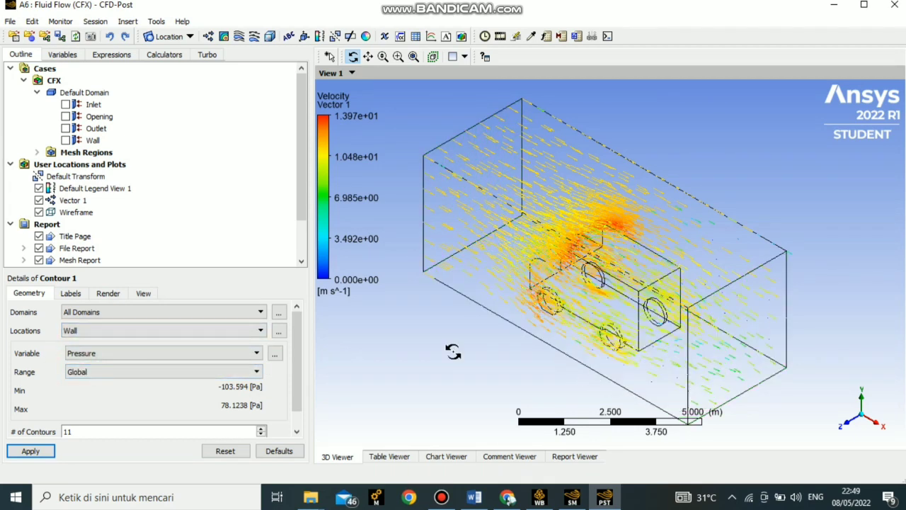
click(32, 452)
click(30, 451)
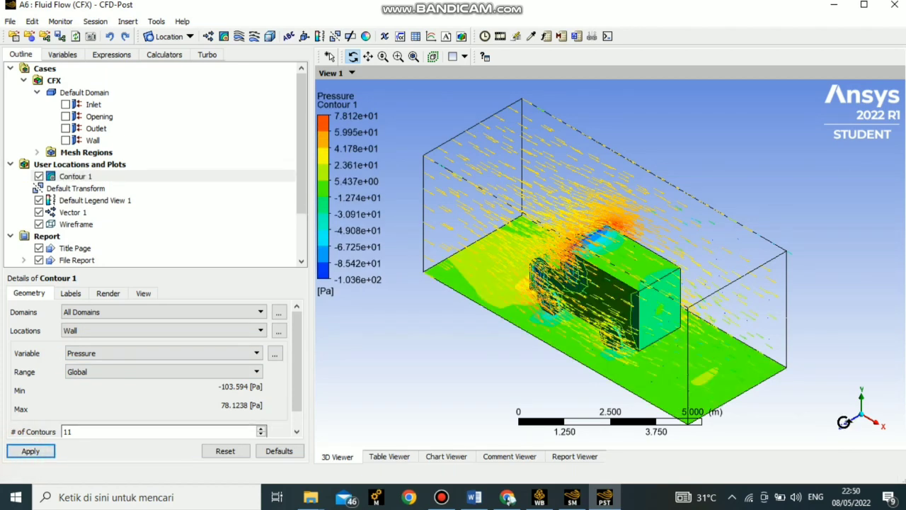
click(842, 422)
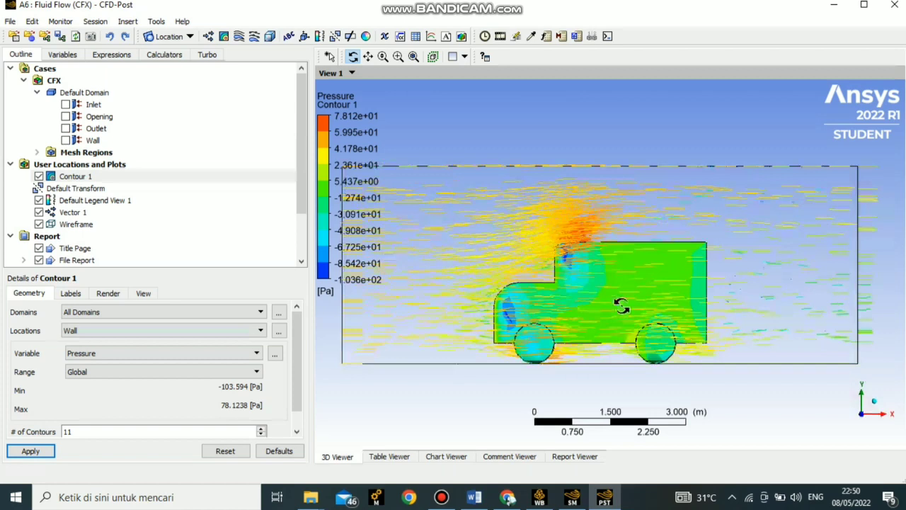
click(874, 405)
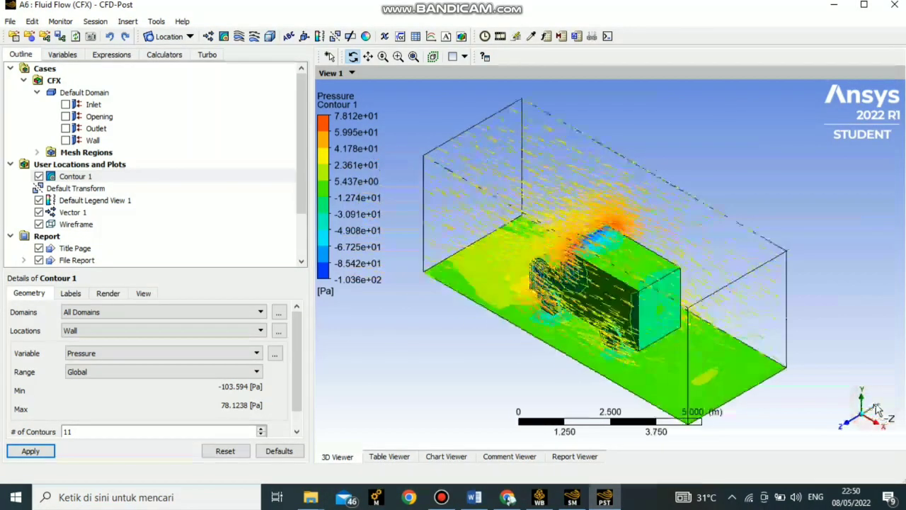
Step: Insert a streamline plot named Streamline 1 under User Locations and Plots
click(73, 167)
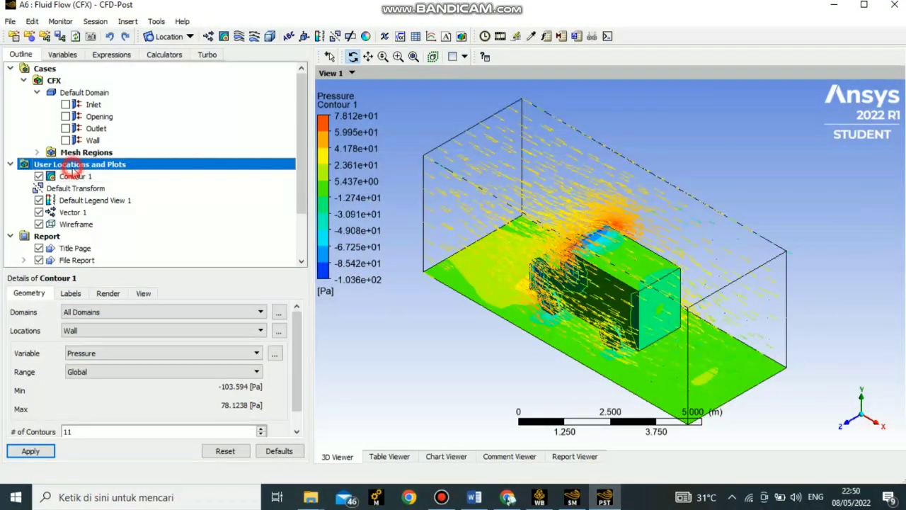
right_click(75, 172)
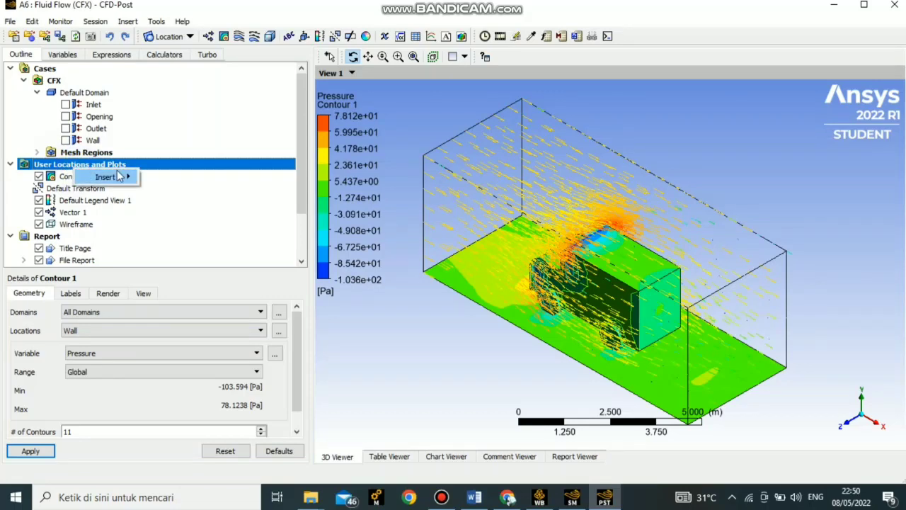
mouse_move(119, 176)
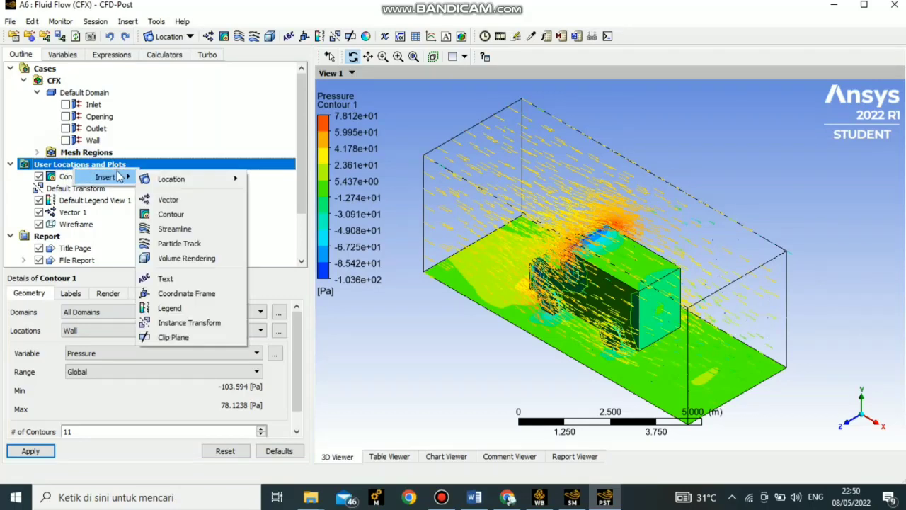
click(213, 234)
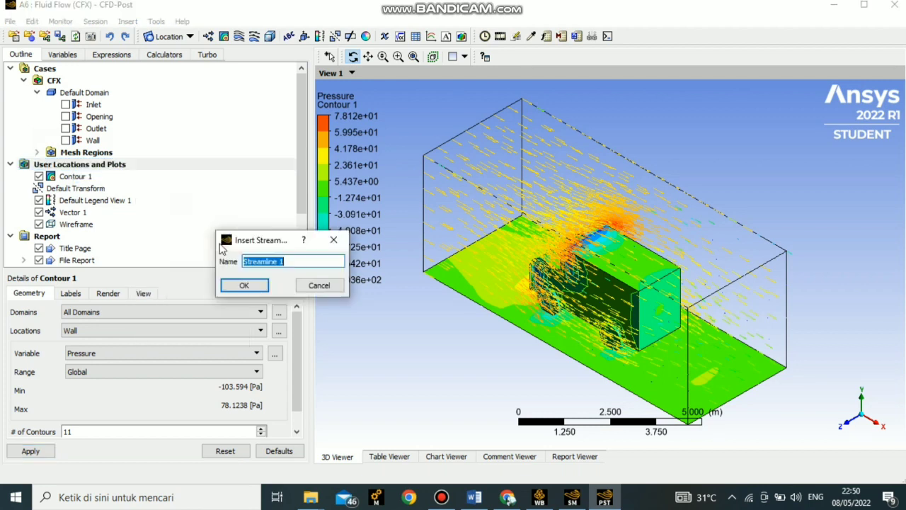
click(244, 286)
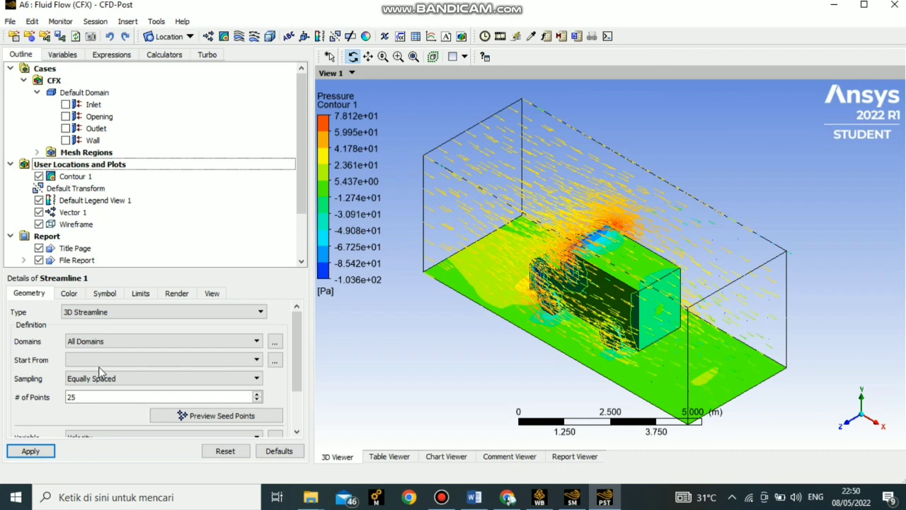
Step: Plot Streamline 1 from the Inlet using Rectangular Grid sampling with 0.03 spacing, and check it in a side view of the truck
click(249, 360)
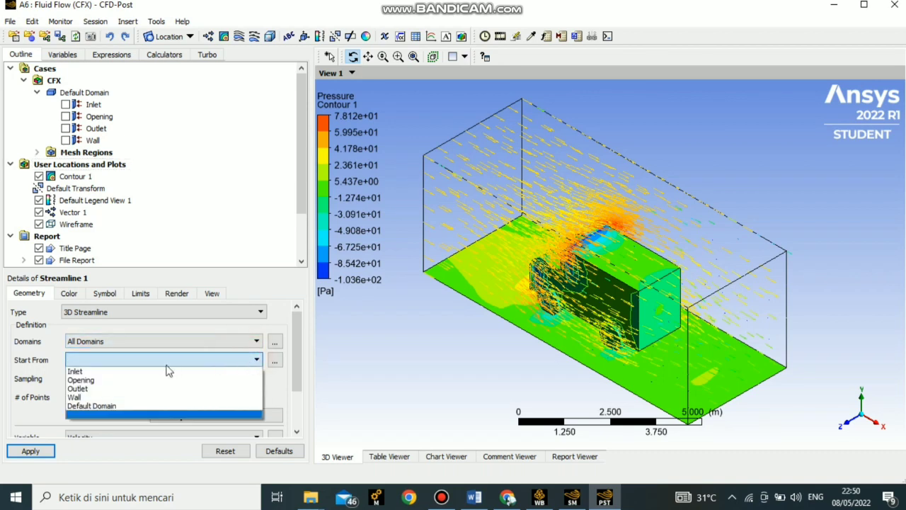
click(96, 374)
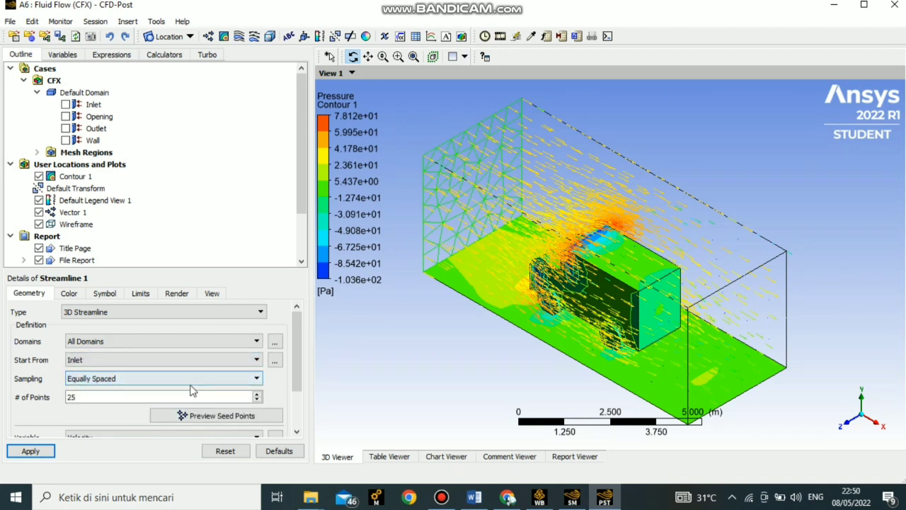
click(239, 379)
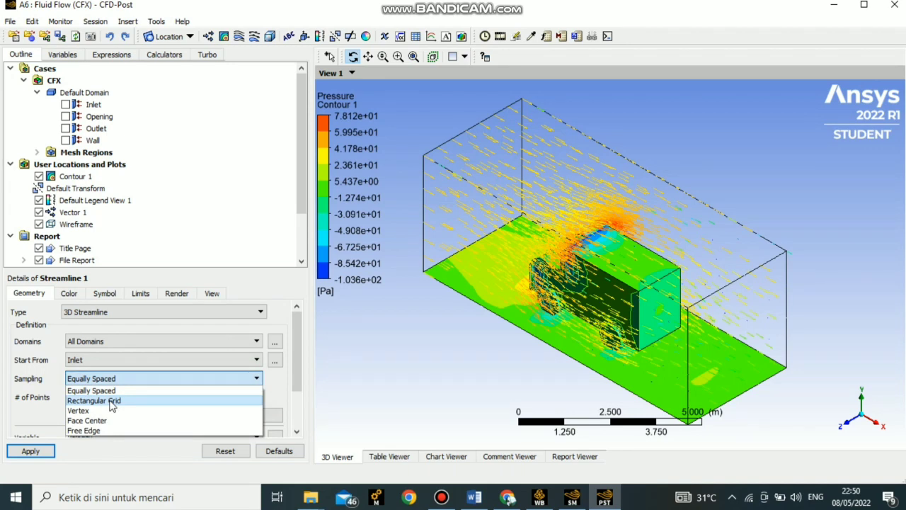
click(143, 400)
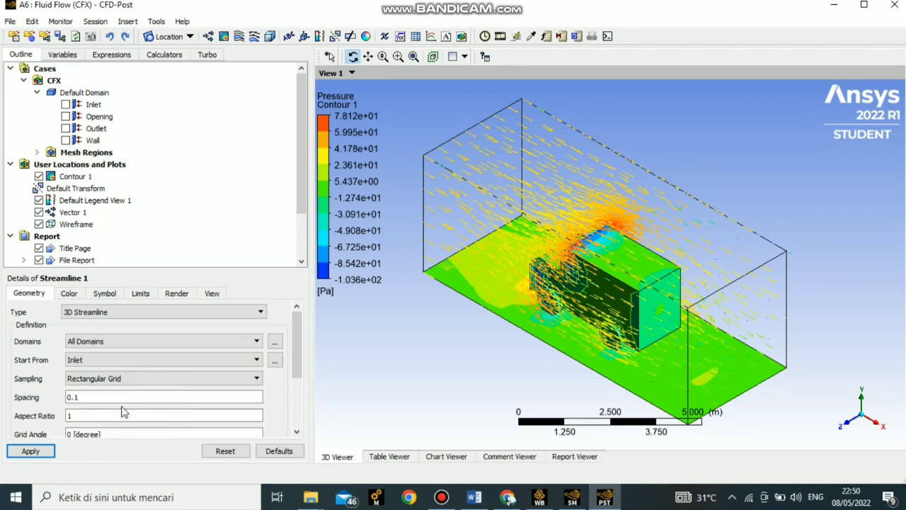
double_click(91, 402)
key(BackSpace)
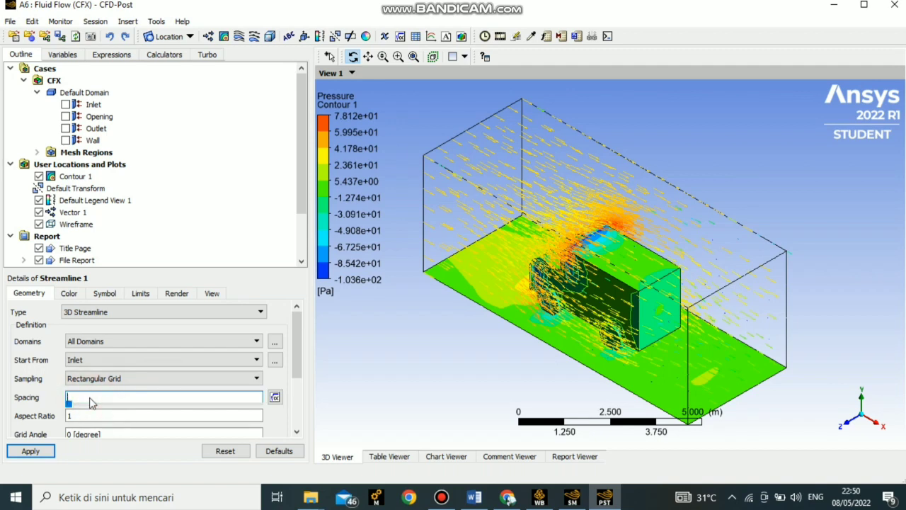
text(0.03)
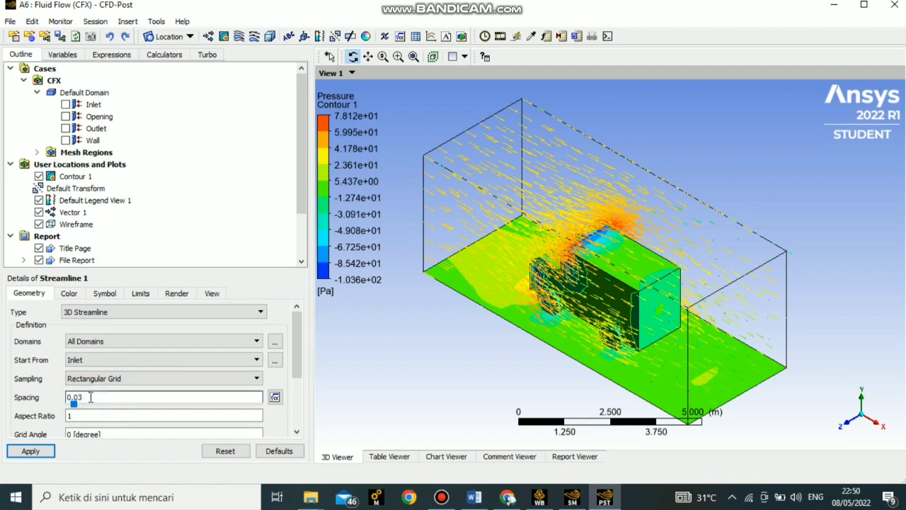
click(32, 453)
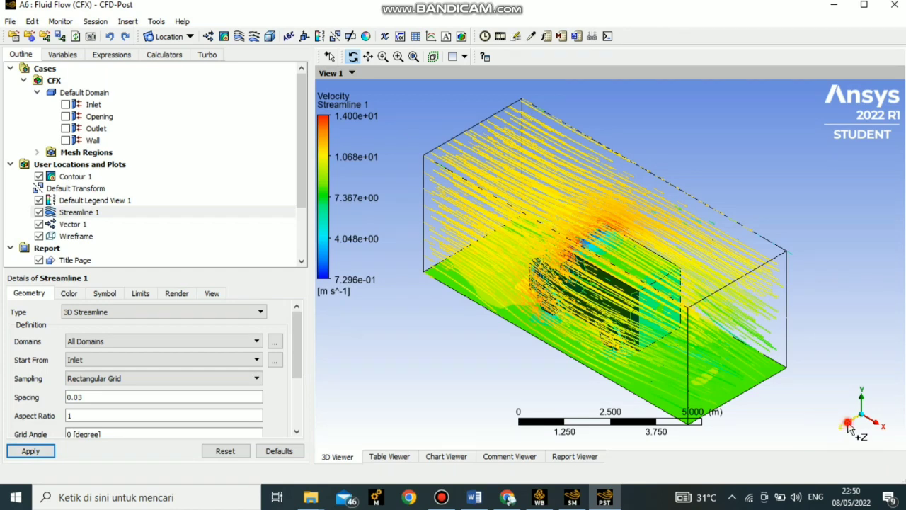
click(849, 426)
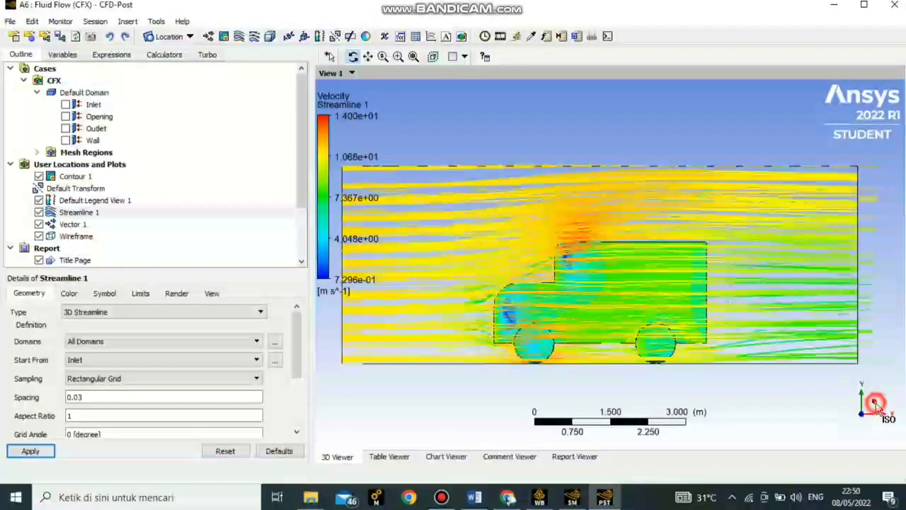
click(876, 404)
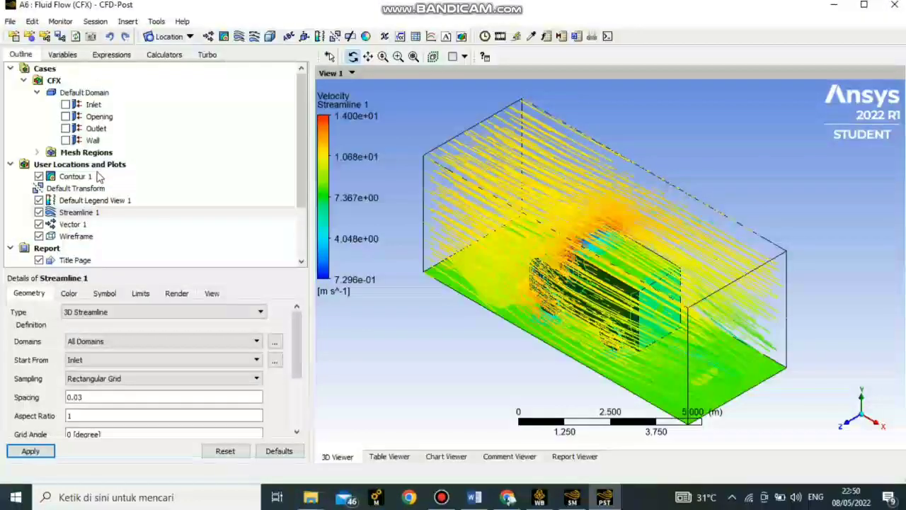
Step: Insert a plane location named Plane 1 as an XY Plane at Z 0.0 m and check it in a side view of the truck
click(99, 165)
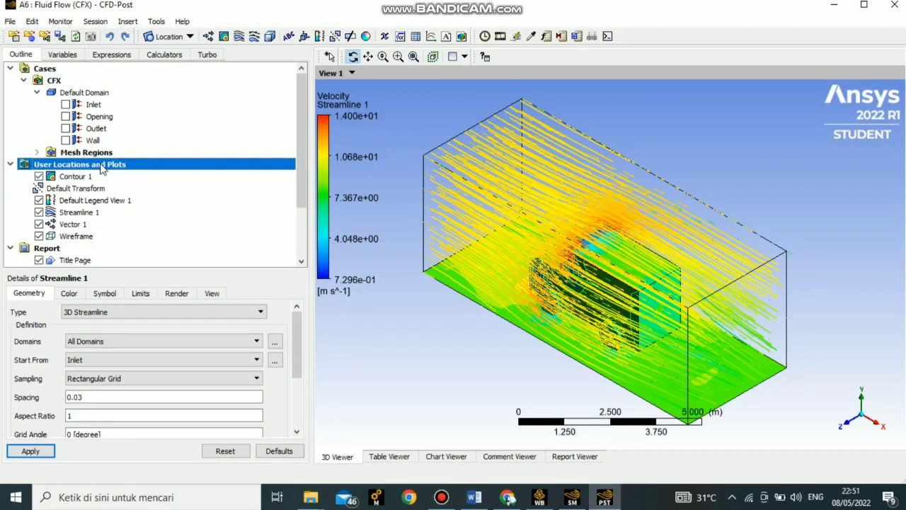
right_click(102, 168)
mouse_move(117, 174)
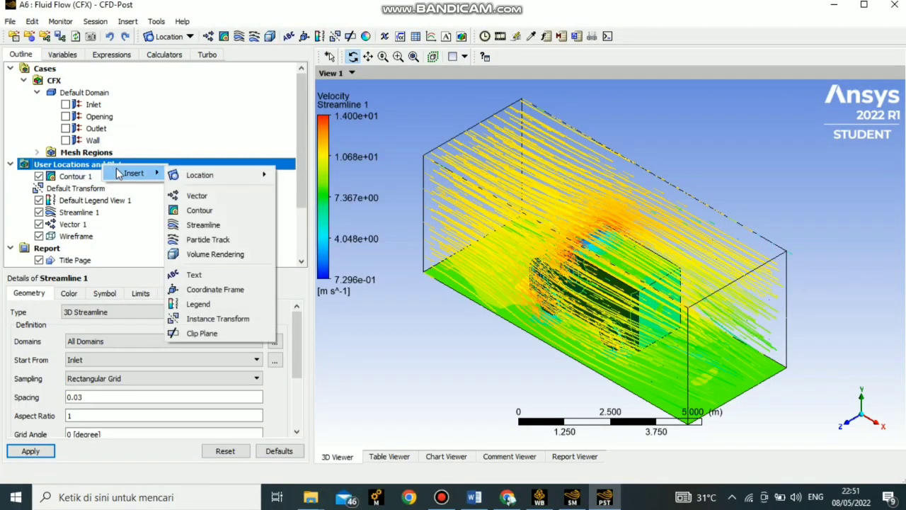
mouse_move(195, 176)
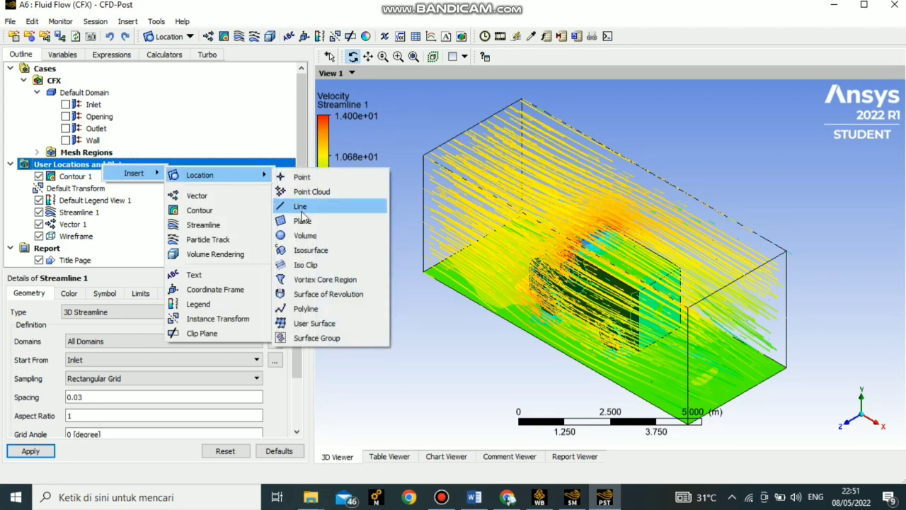
click(348, 230)
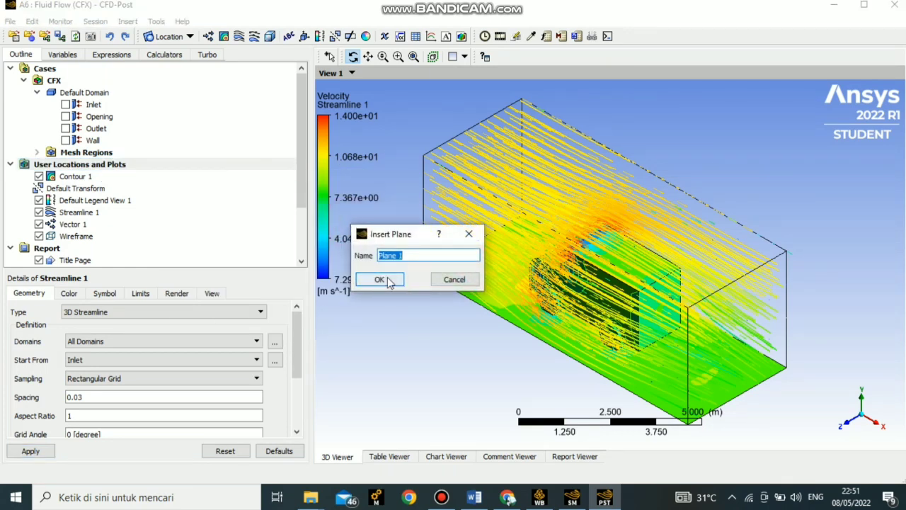
click(380, 280)
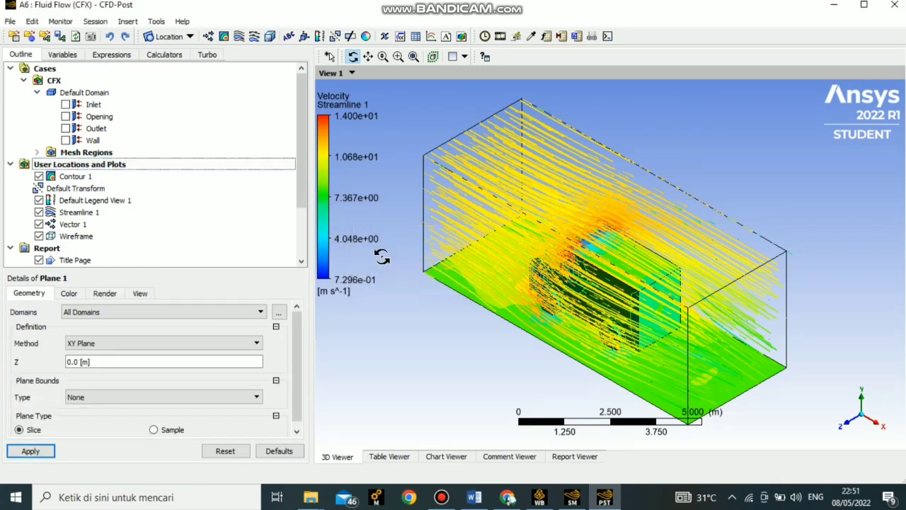
click(32, 452)
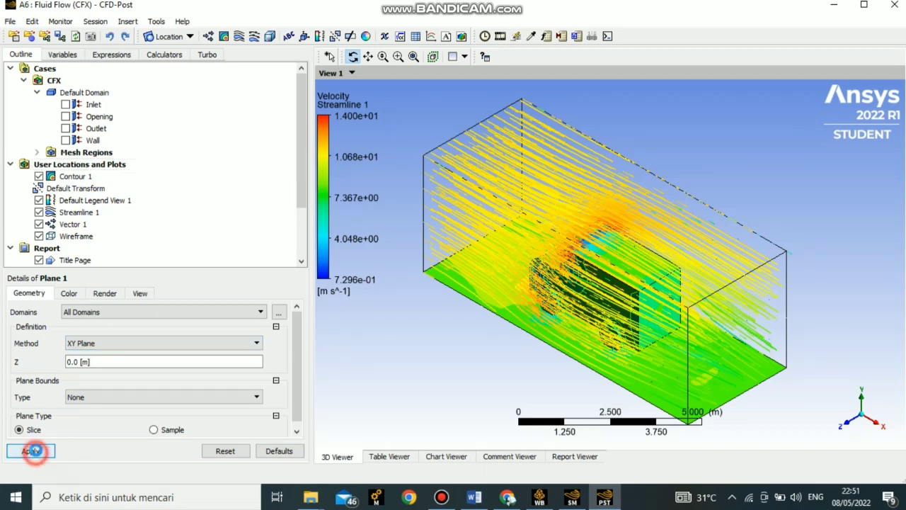
click(853, 428)
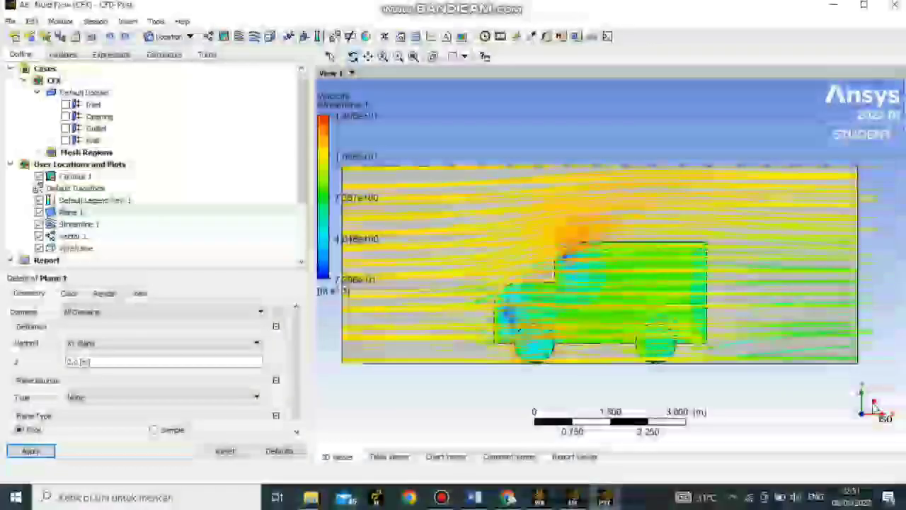
click(871, 406)
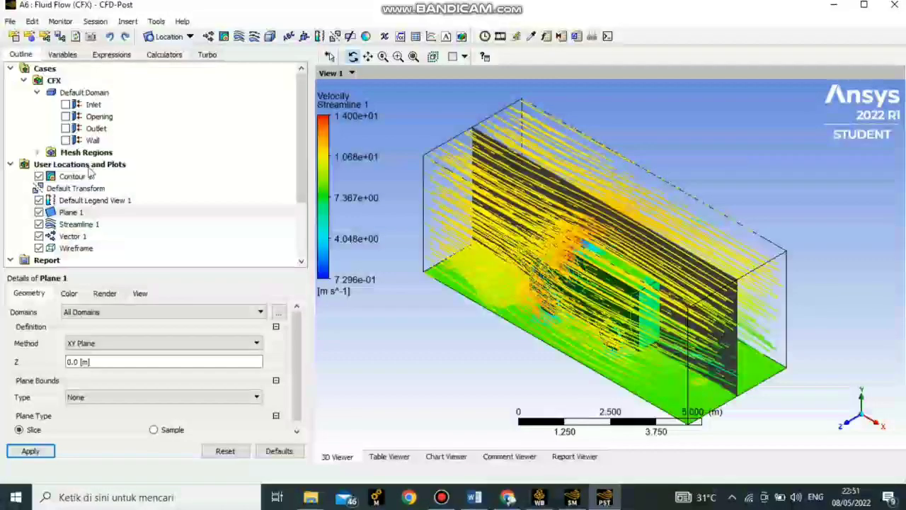
Step: Insert a second streamline plot named Streamline 2 under User Locations and Plots
right_click(90, 167)
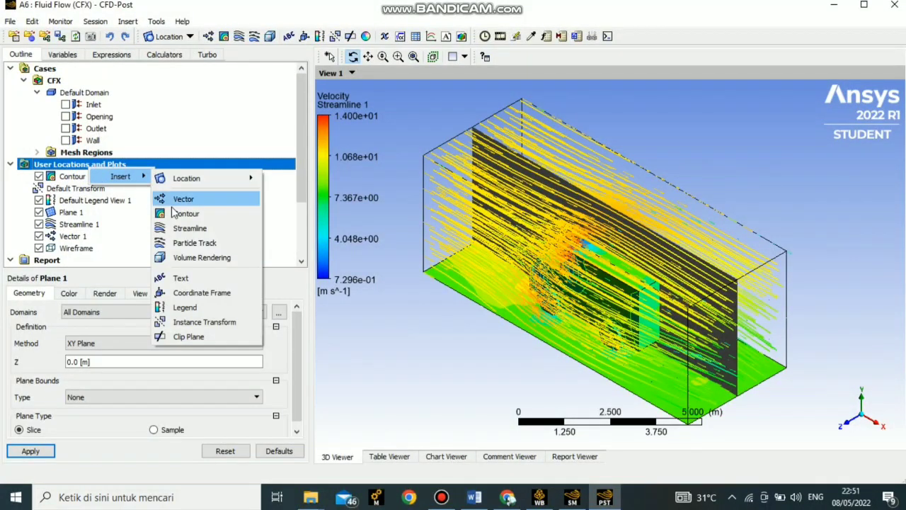
click(212, 229)
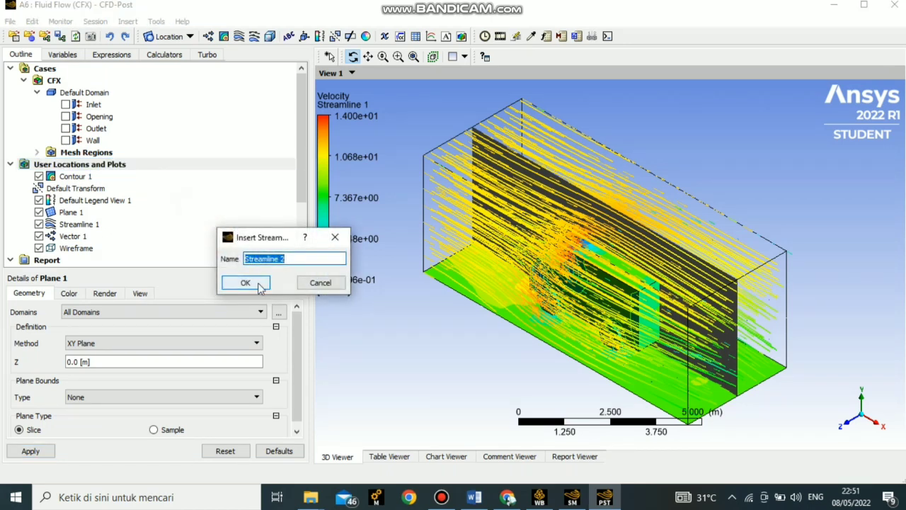
click(260, 284)
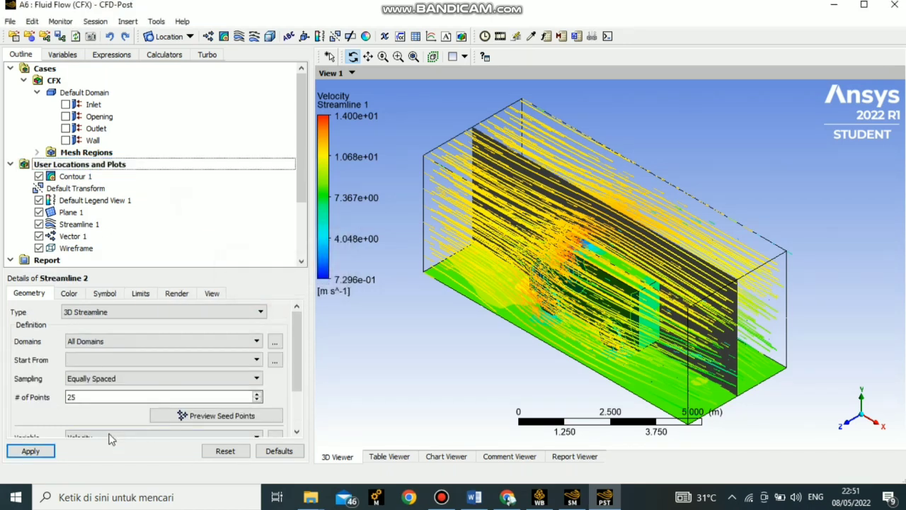
Step: Plot Streamline 2 starting from Plane 1 with 25 Equally Spaced points, and check it in a side view of the truck
click(237, 362)
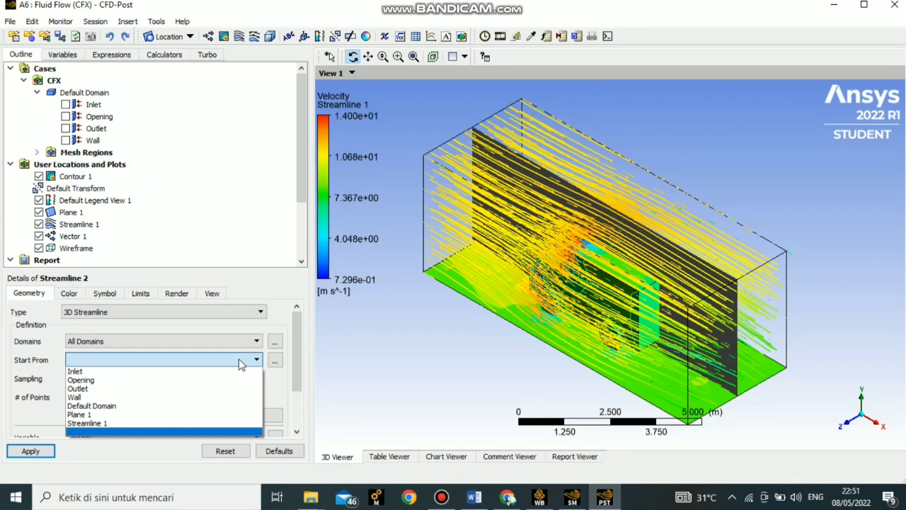
click(111, 415)
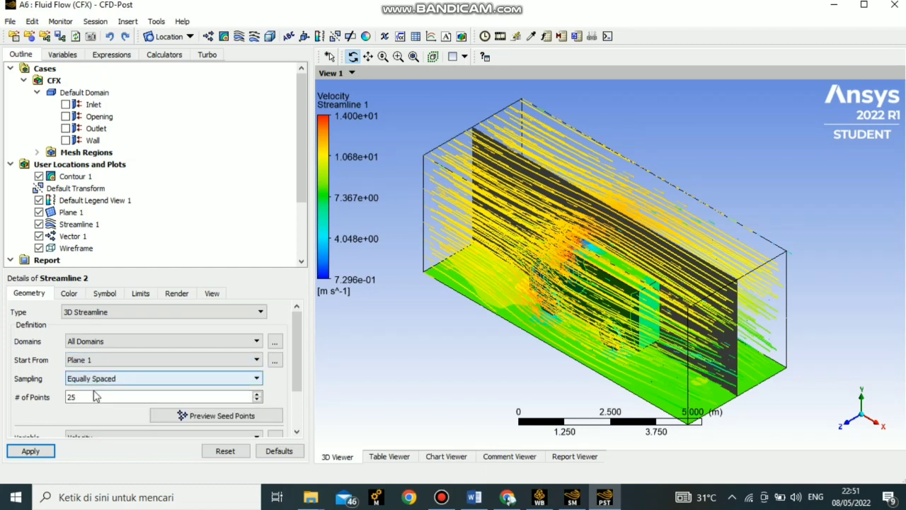
click(29, 453)
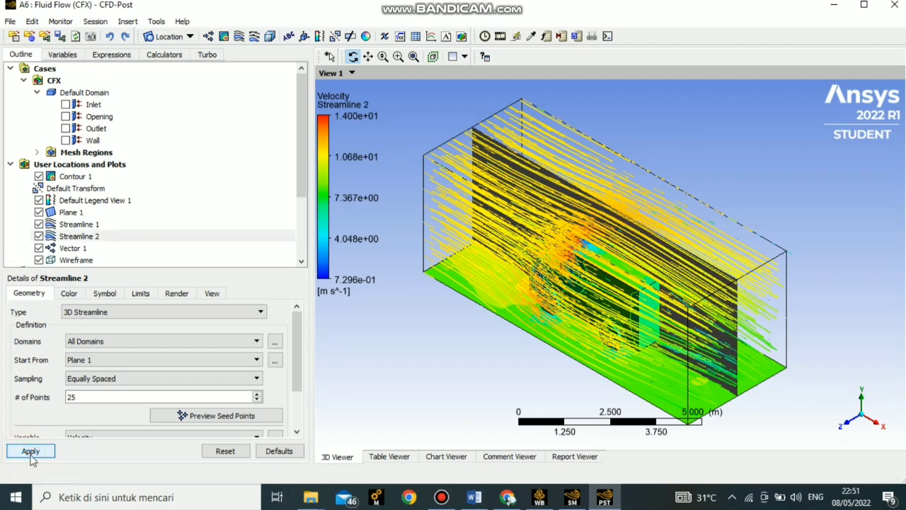
click(859, 423)
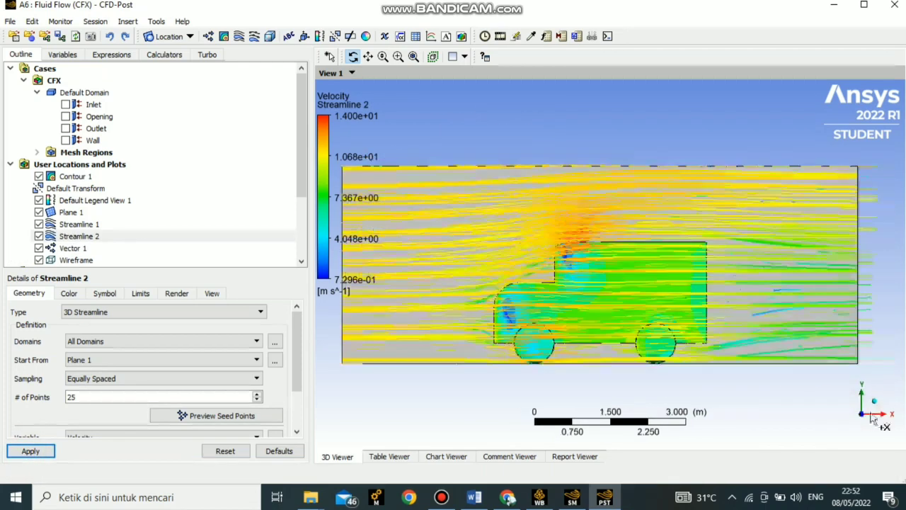
click(872, 399)
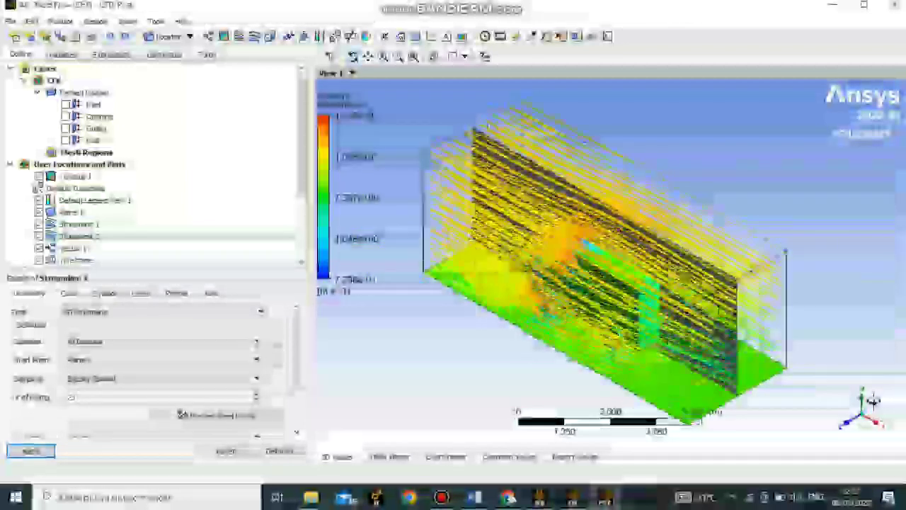
click(111, 166)
right_click(111, 170)
mouse_move(129, 175)
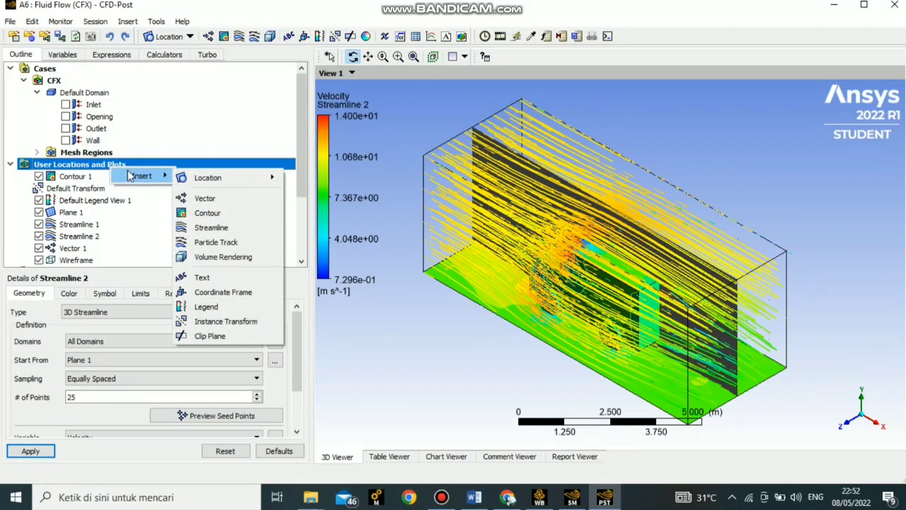
mouse_move(187, 178)
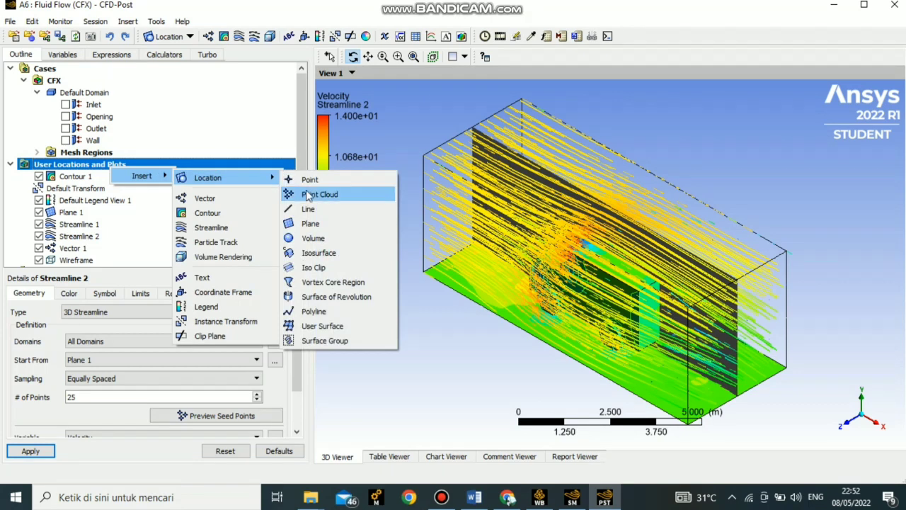
click(317, 224)
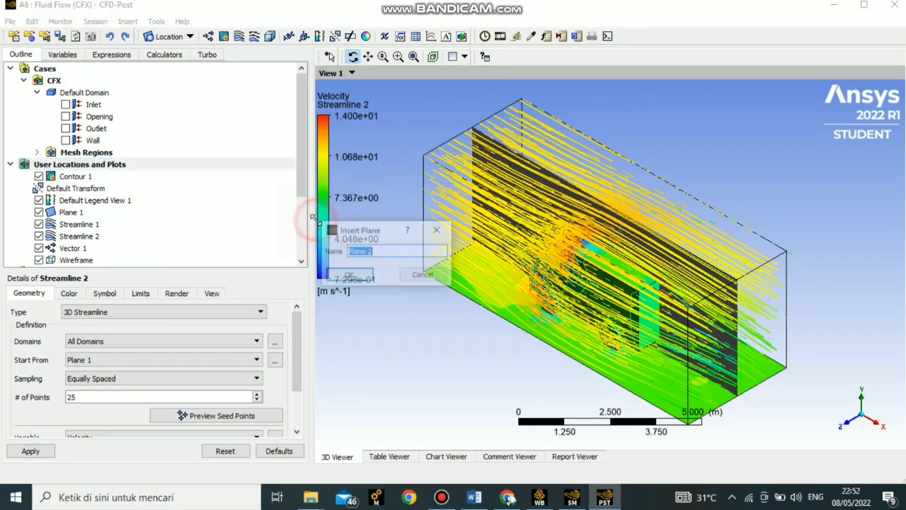
click(356, 275)
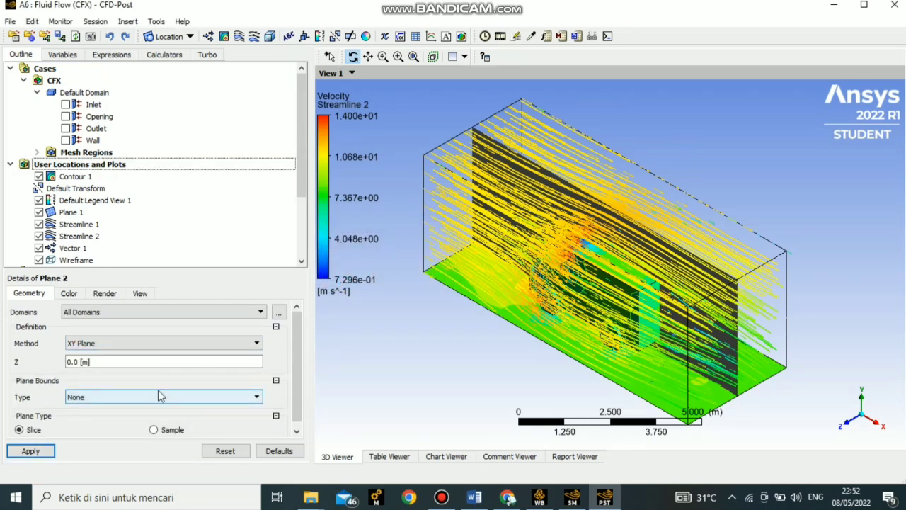
click(202, 344)
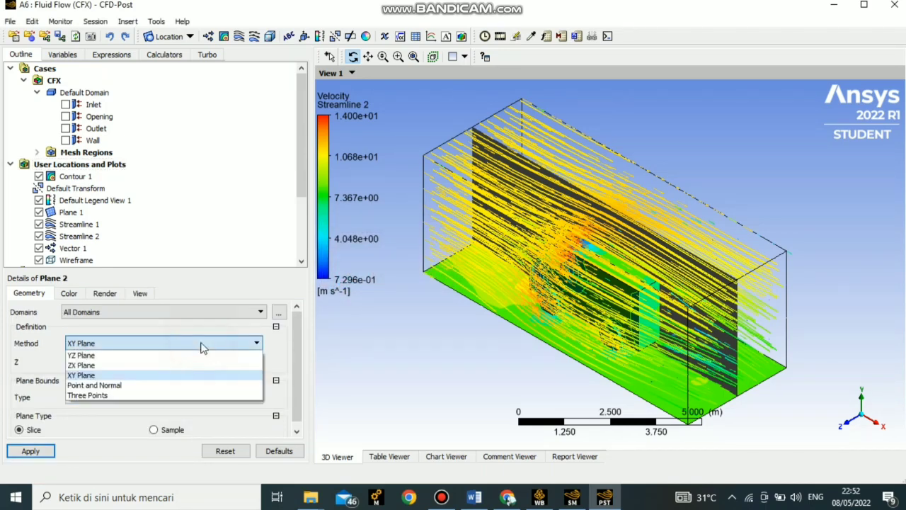
click(111, 375)
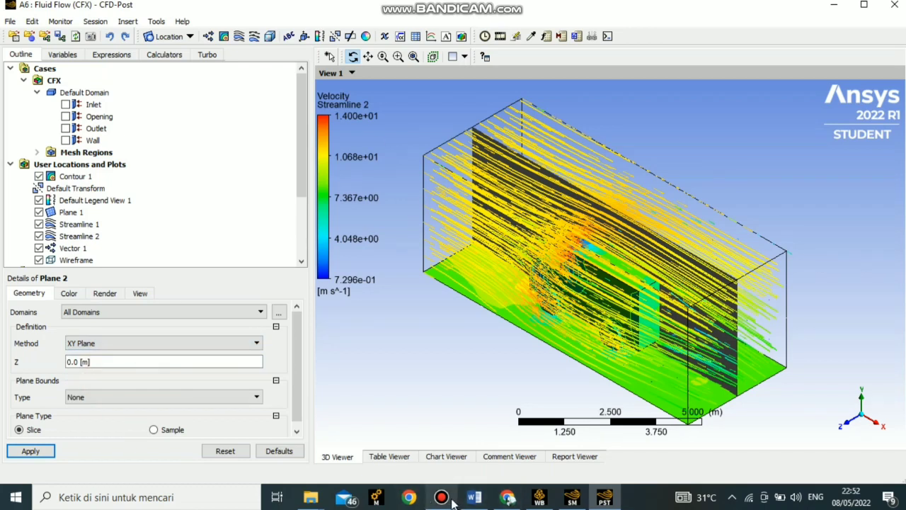
mouse_move(450, 501)
click(445, 408)
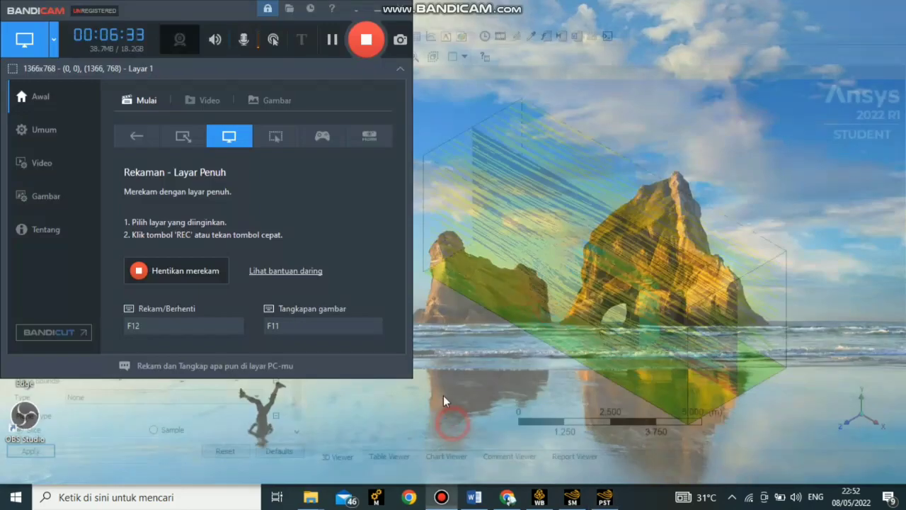
click(517, 13)
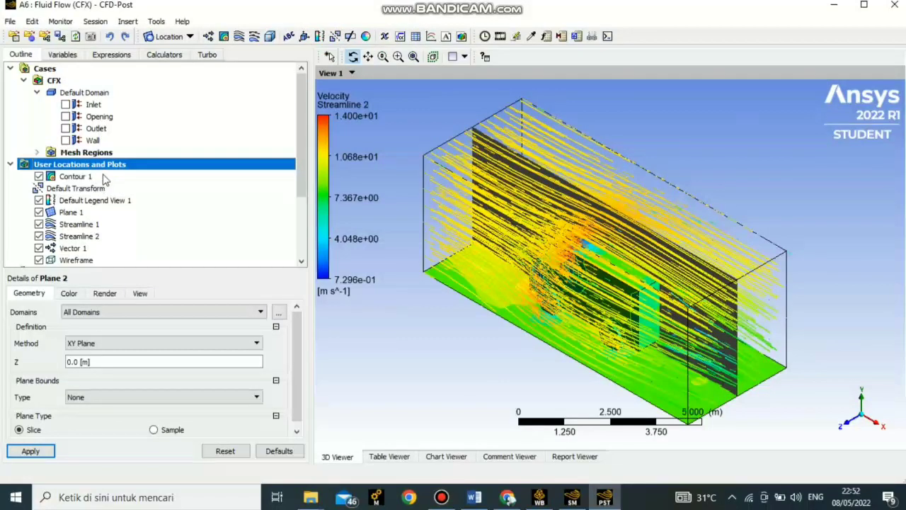
Step: Insert a contour plot named Contour 2 under User Locations and Plots
click(105, 171)
right_click(106, 172)
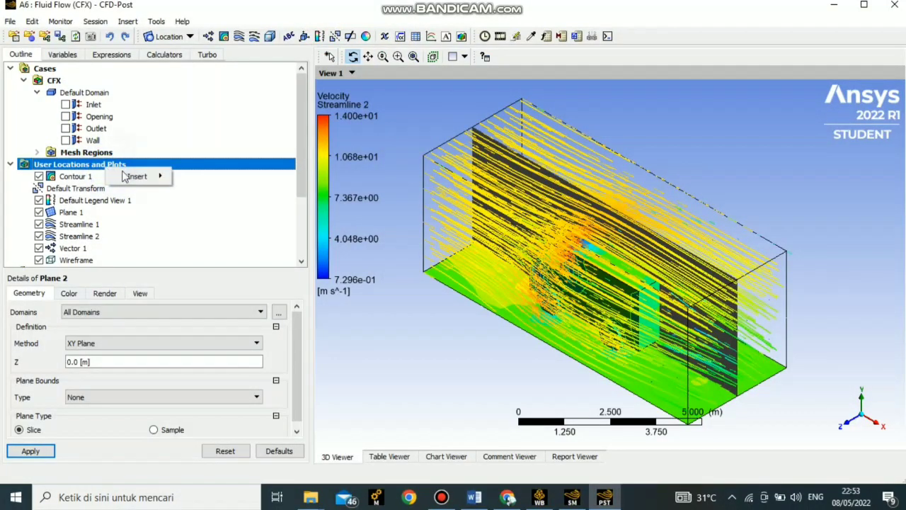
mouse_move(131, 179)
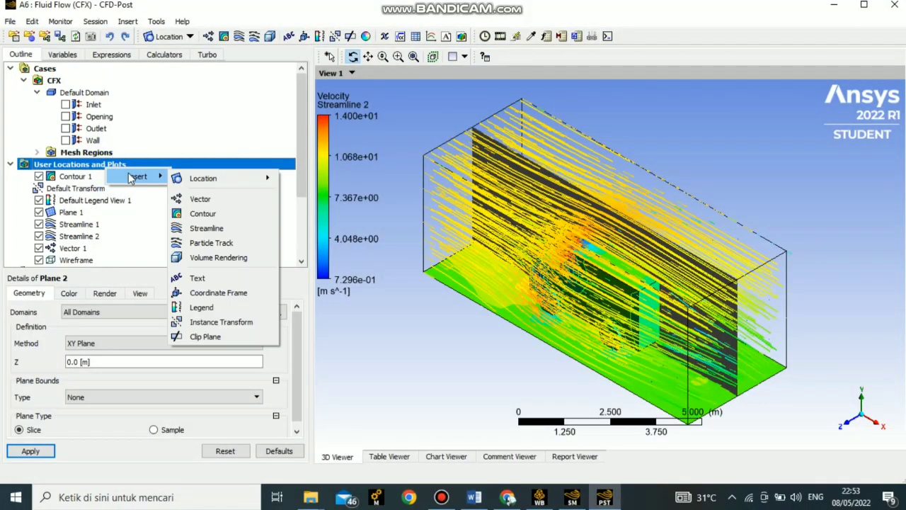
click(203, 214)
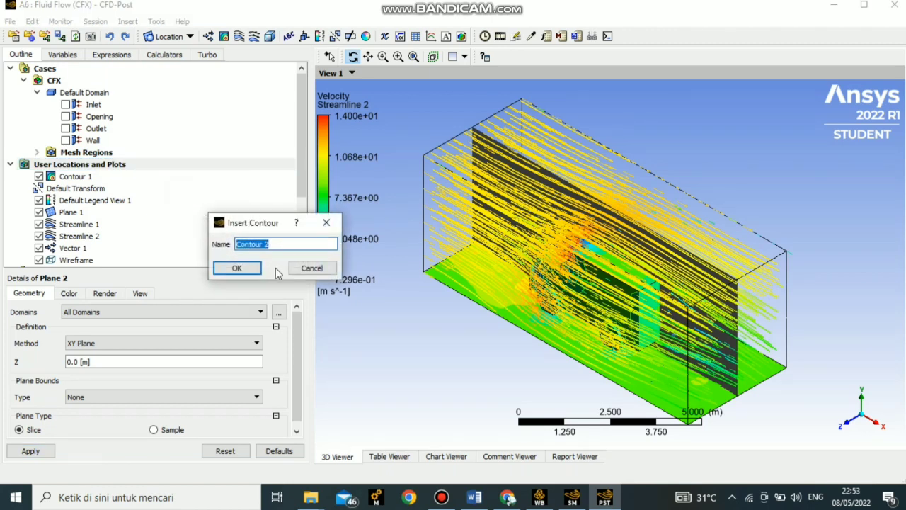
click(238, 268)
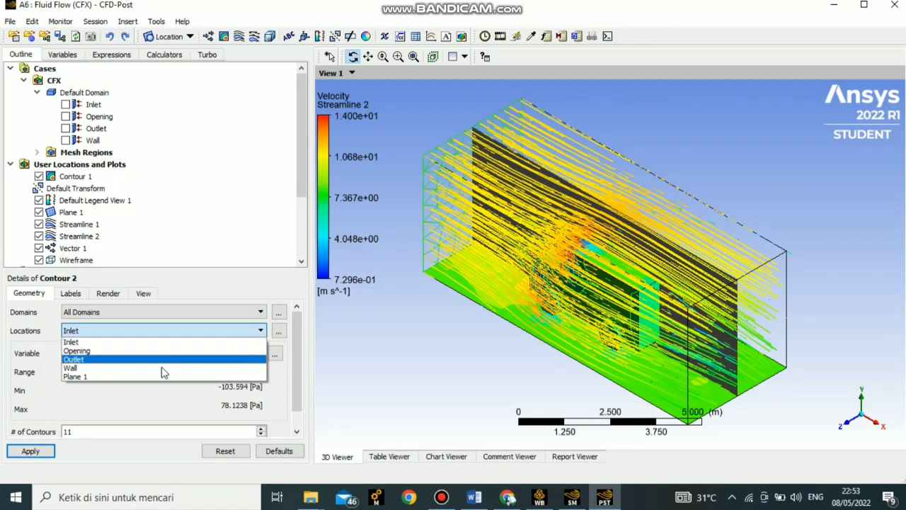
Step: Plot Contour 2 on Plane 1 with the Velocity variable and Global range, and check it in a side view of the truck
click(105, 377)
click(230, 354)
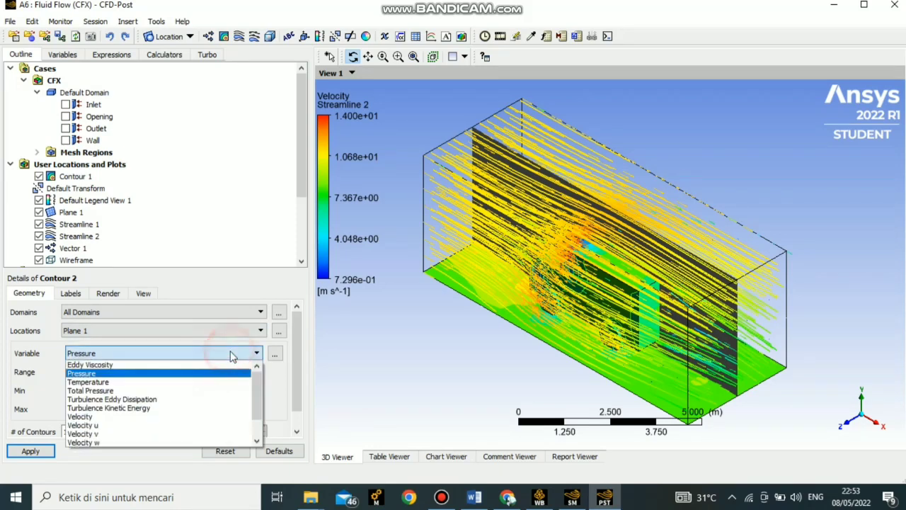
click(120, 420)
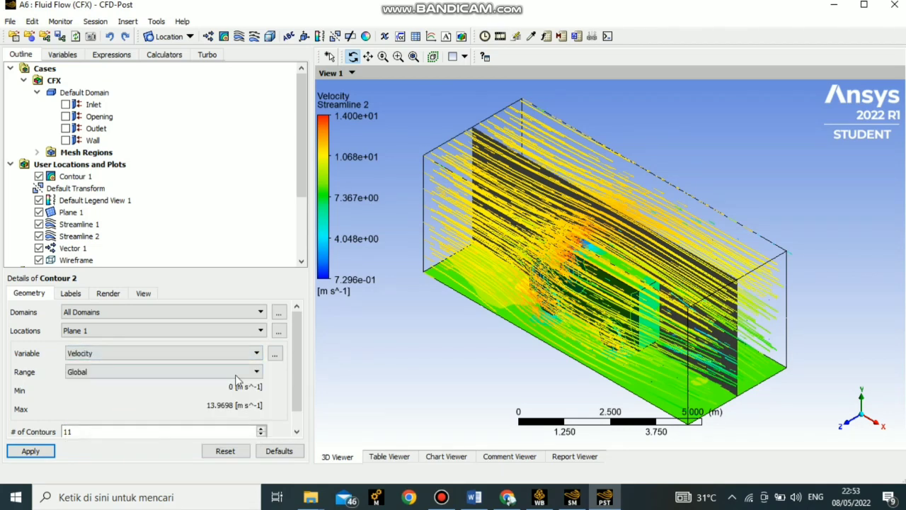
scroll(177, 382, down, 1)
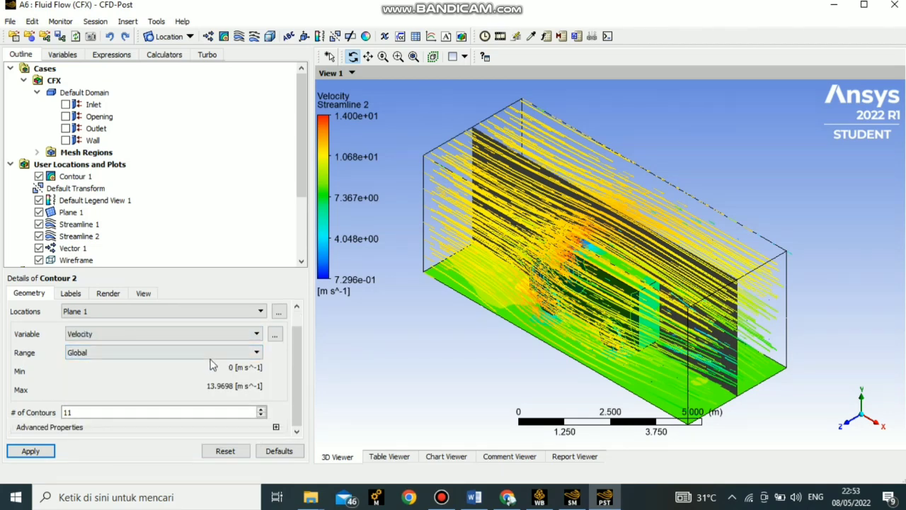
click(255, 357)
click(255, 364)
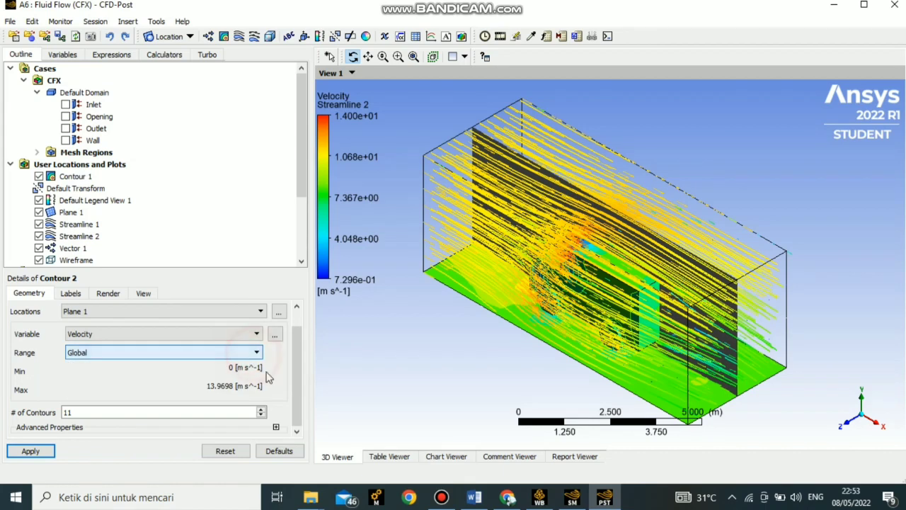
click(30, 451)
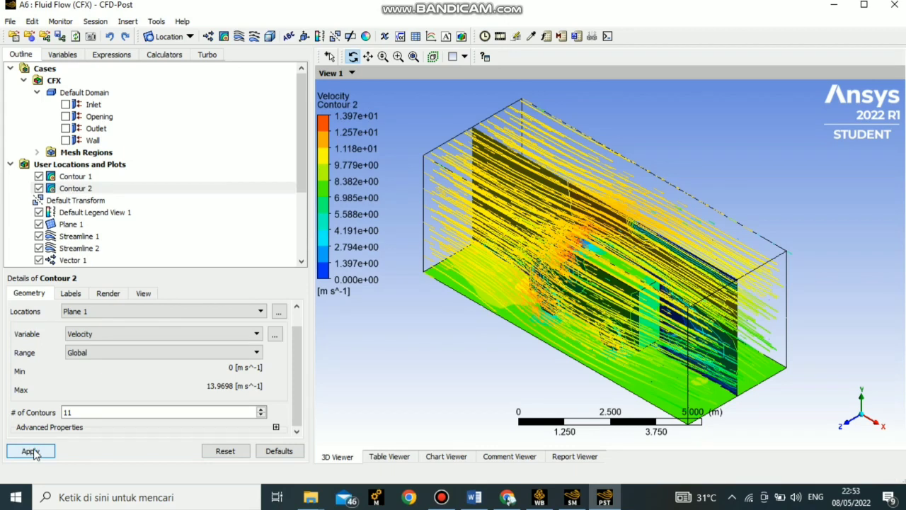
click(854, 425)
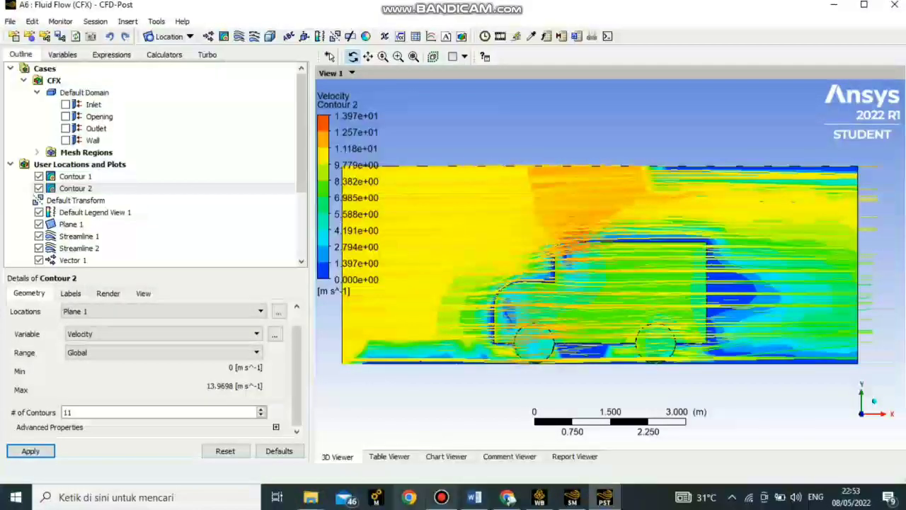
click(441, 497)
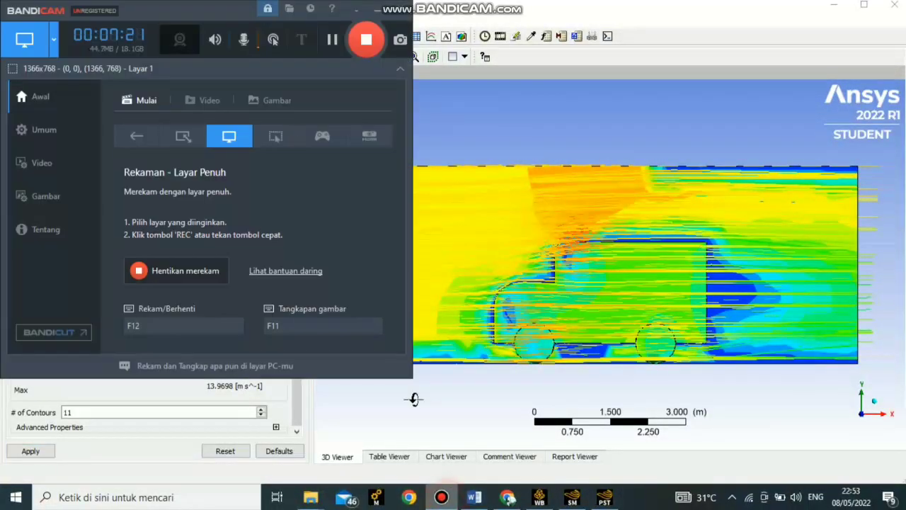
click(329, 44)
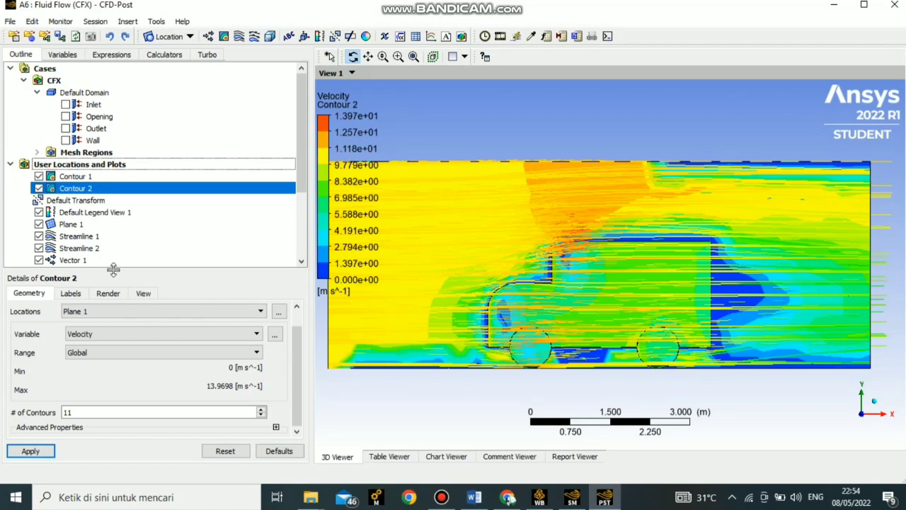
click(875, 405)
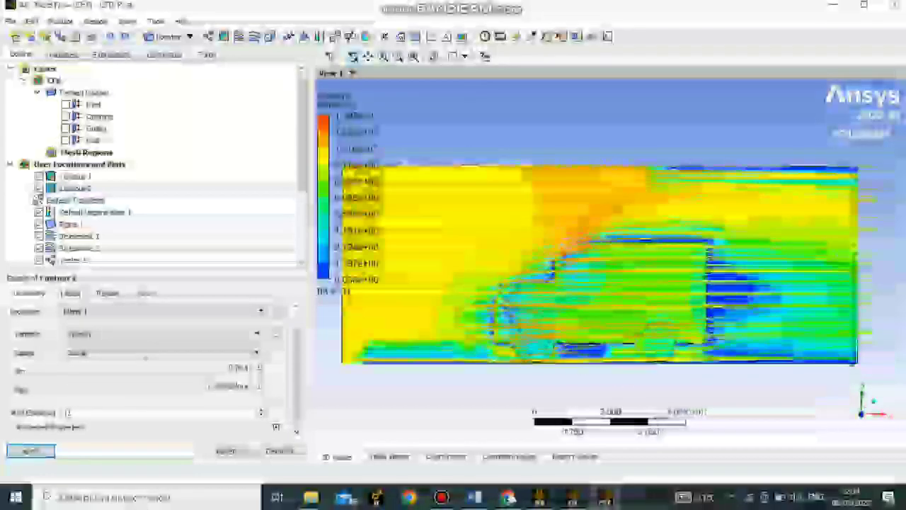
Step: Hide Contour 2, Plane 1, Streamline 1 and Streamline 2, keeping the legend, Contour 1 and Vector 1 displayed
click(39, 187)
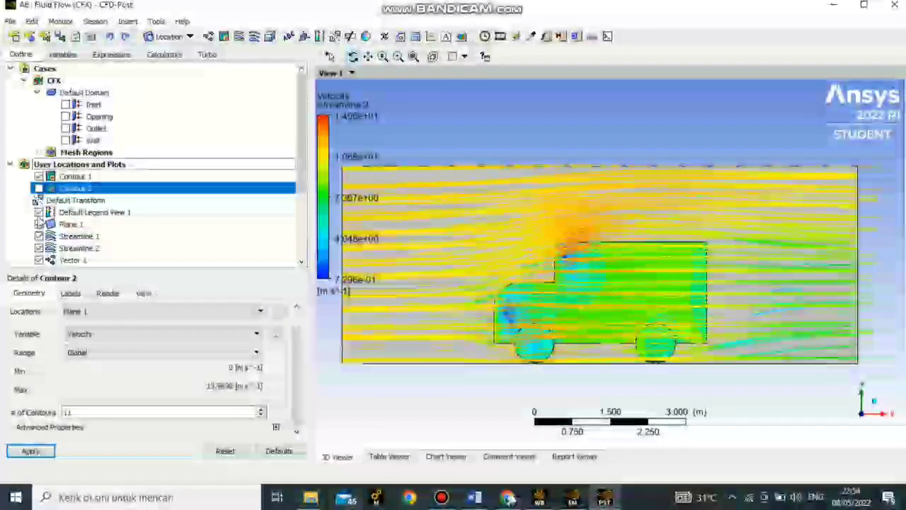
click(38, 213)
click(39, 224)
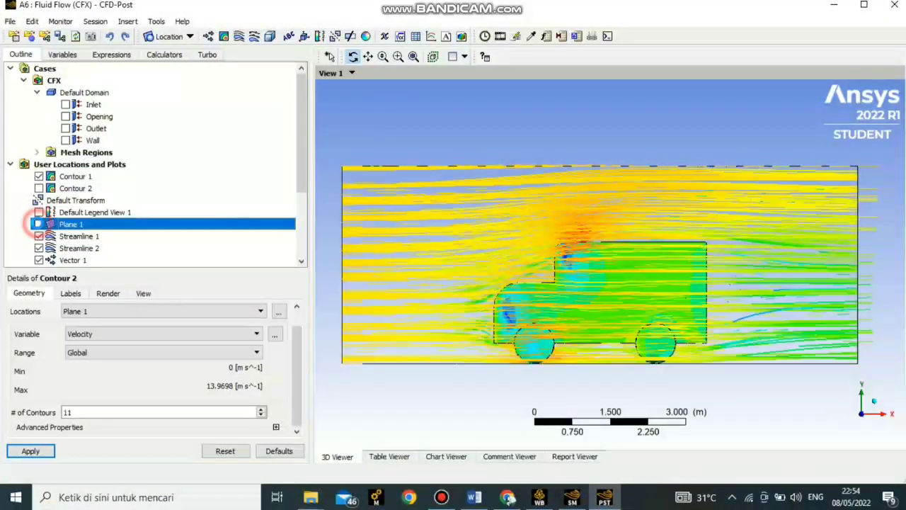
click(38, 212)
click(39, 236)
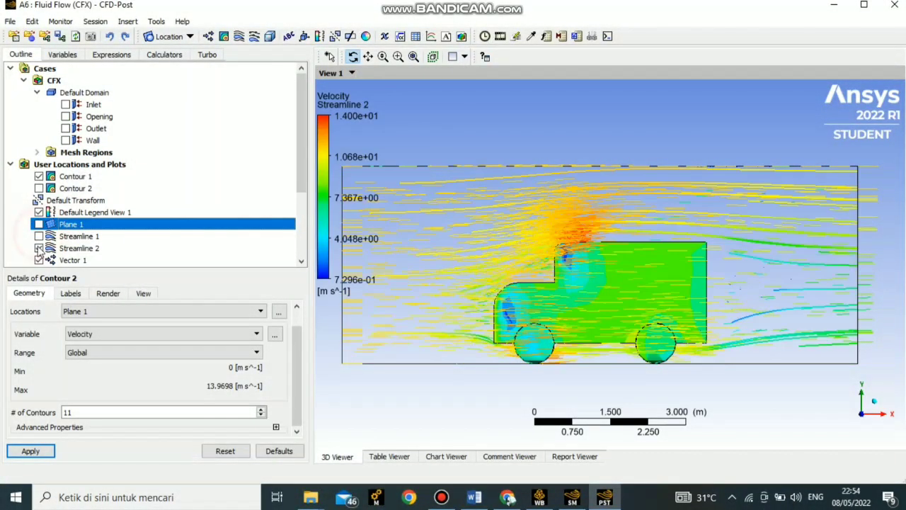
click(39, 248)
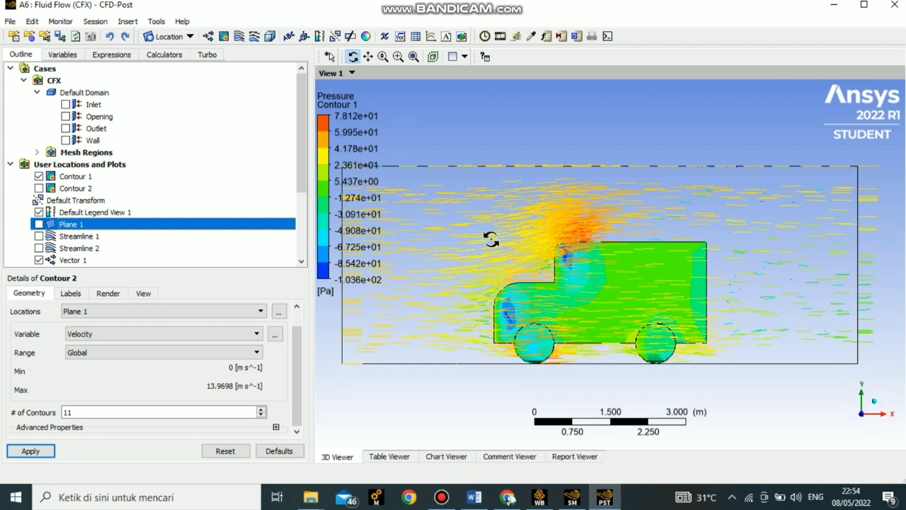
Step: Display Streamline 1 in isometric and side views, and compare it with and without Contour 1
click(41, 239)
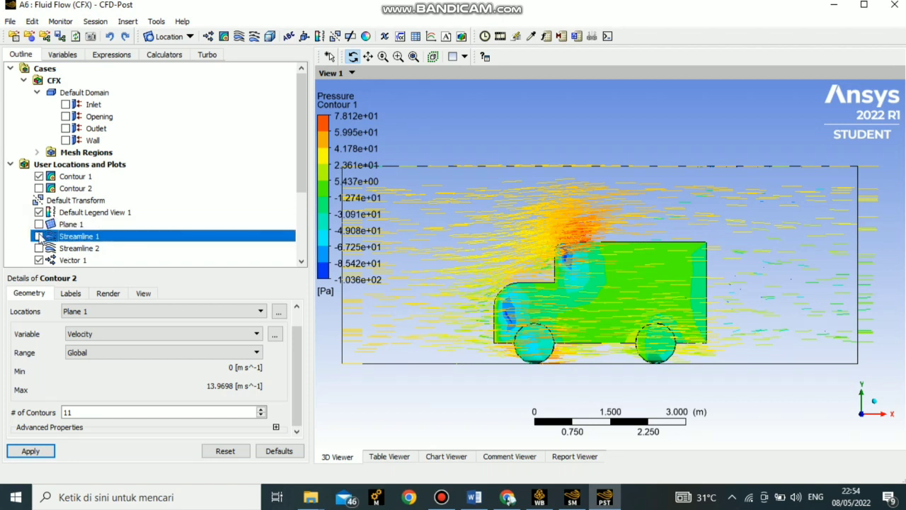
click(39, 237)
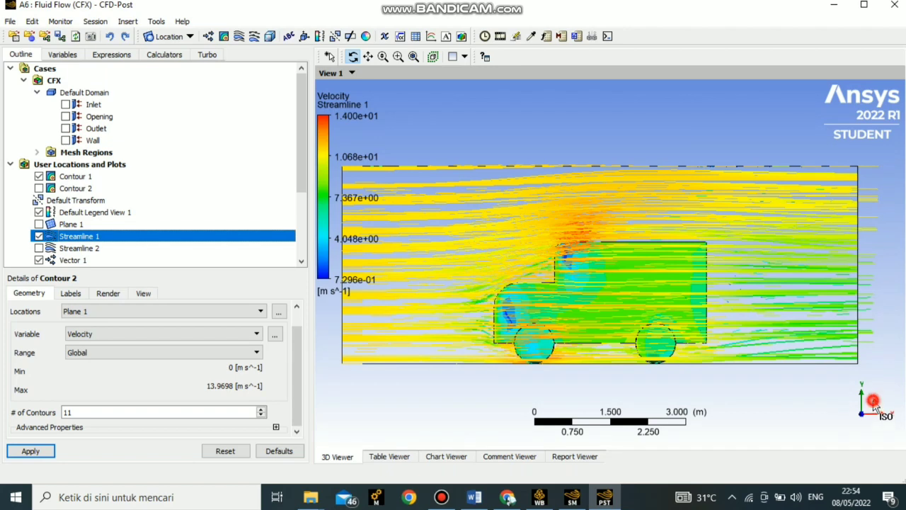
click(875, 404)
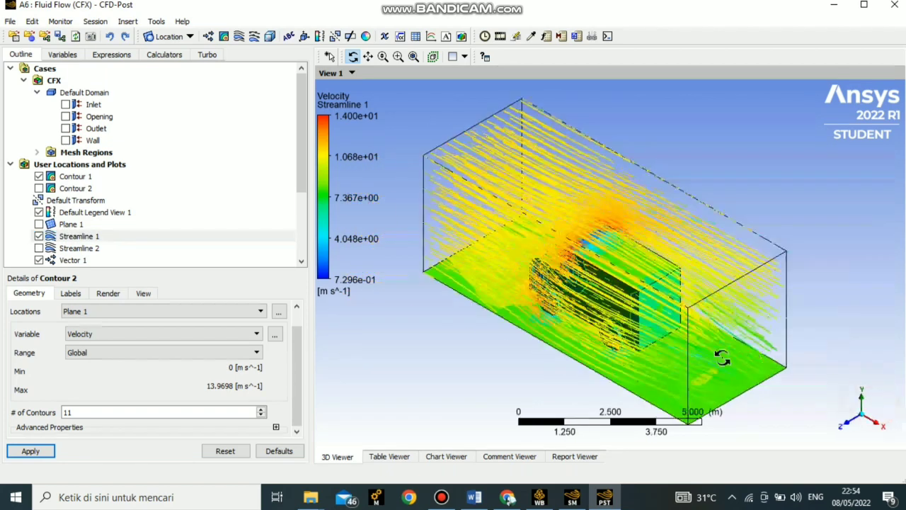
click(852, 429)
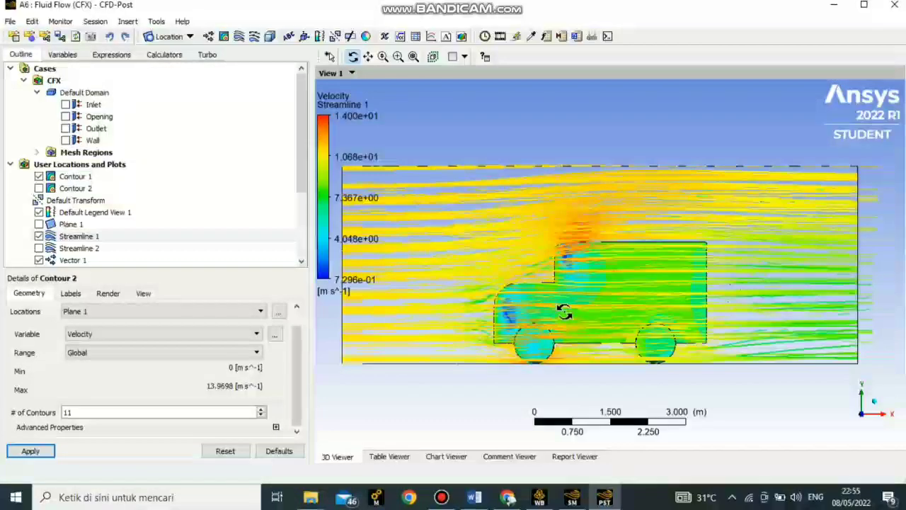
click(38, 176)
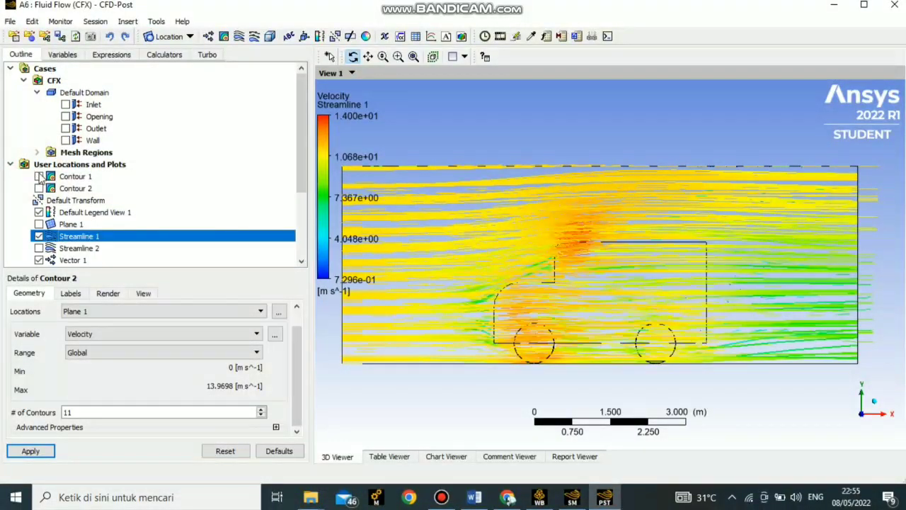
click(39, 176)
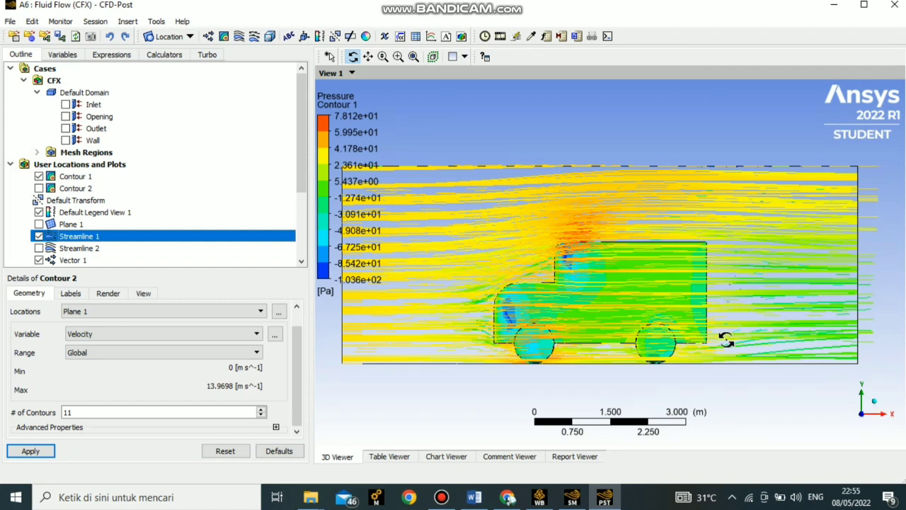
Step: Display Streamline 2 and Contour 2 in place of Streamline 1 and Contour 1
click(39, 247)
click(39, 236)
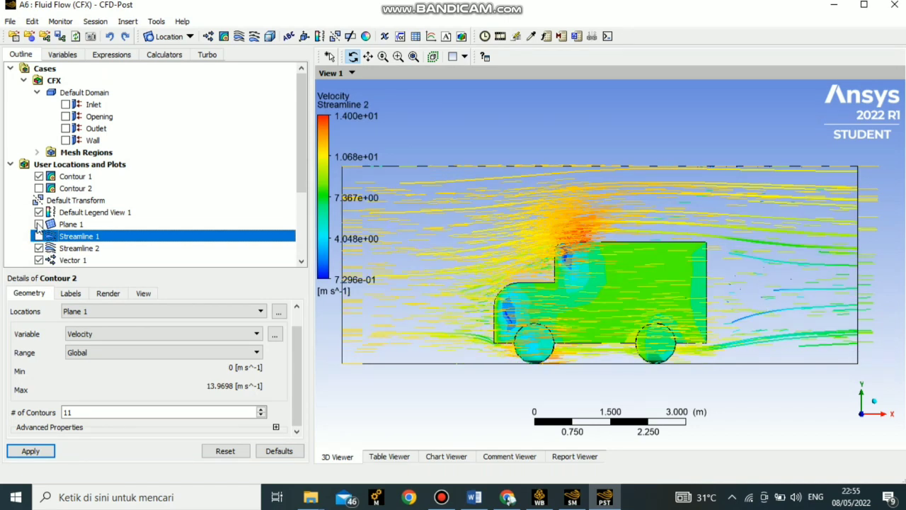
click(39, 189)
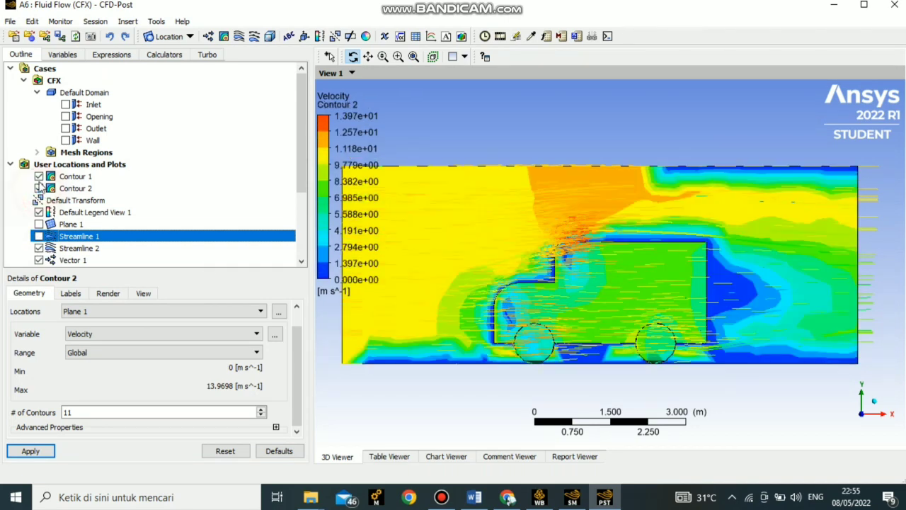
click(39, 176)
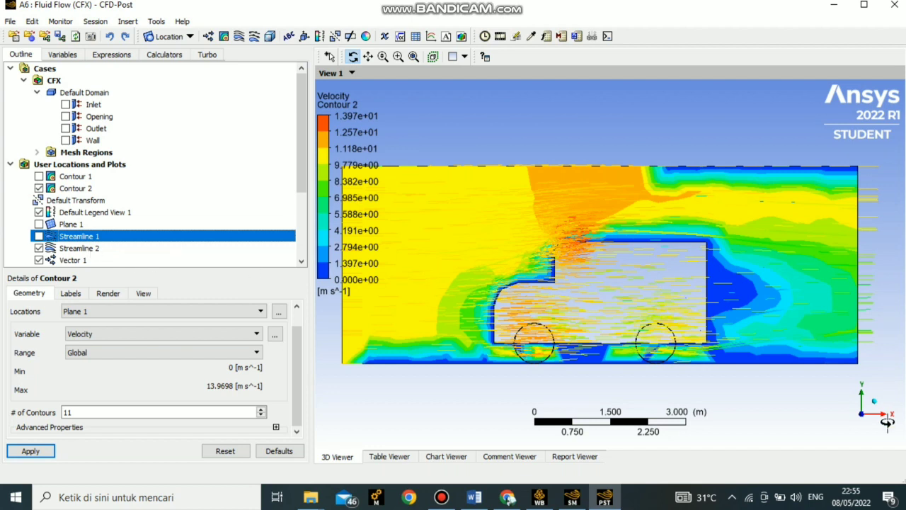
click(80, 248)
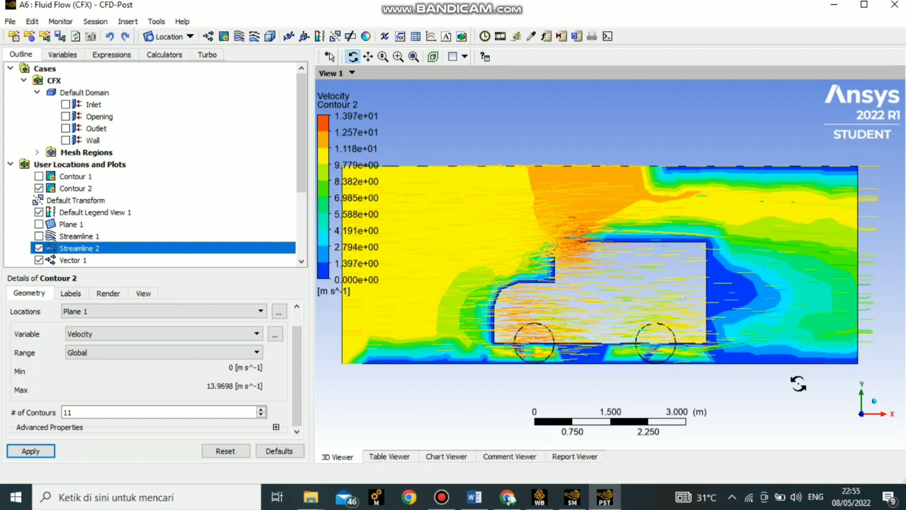
Step: Check the velocity results in isometric and side views, and display Contour 1 and Plane 1 alongside Contour 2 with the legend on
click(876, 404)
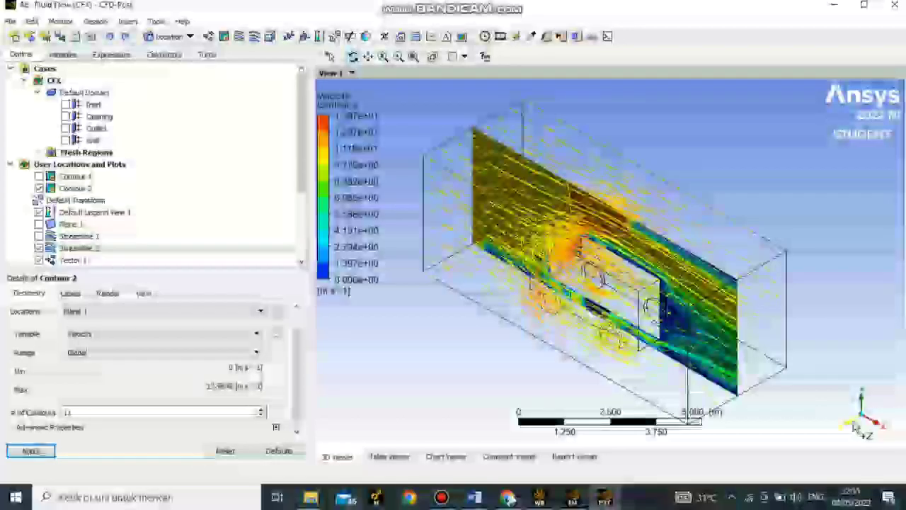
click(854, 425)
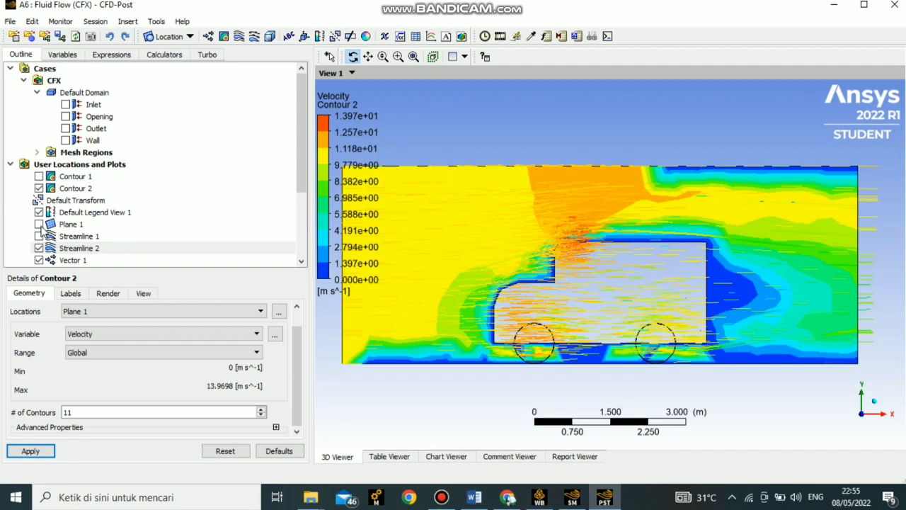
click(38, 176)
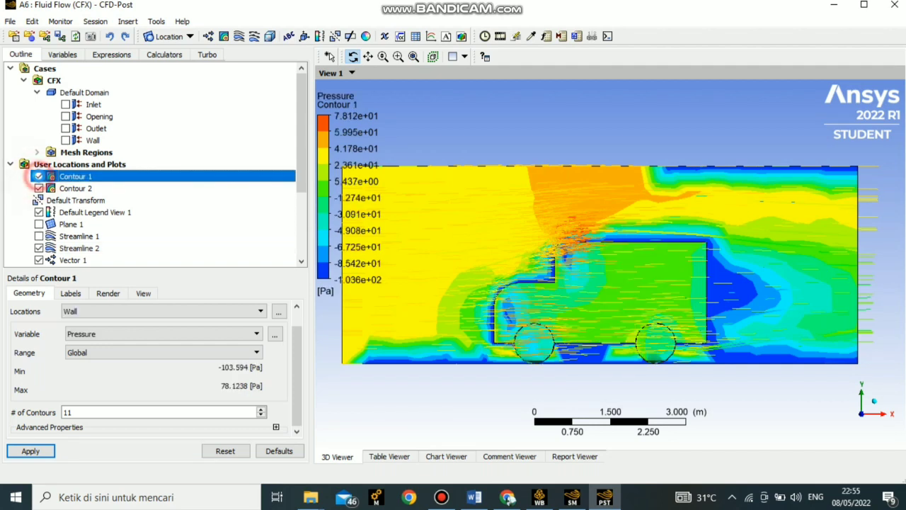
click(39, 223)
click(39, 212)
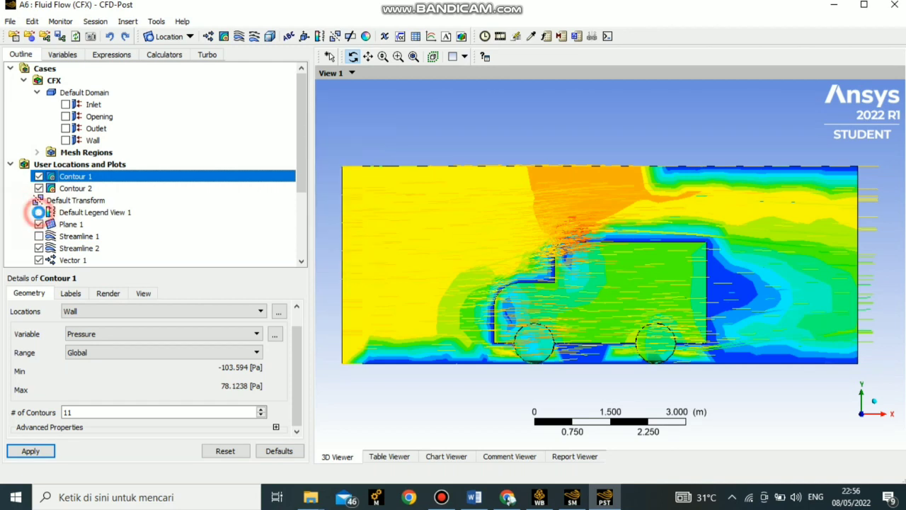
click(39, 213)
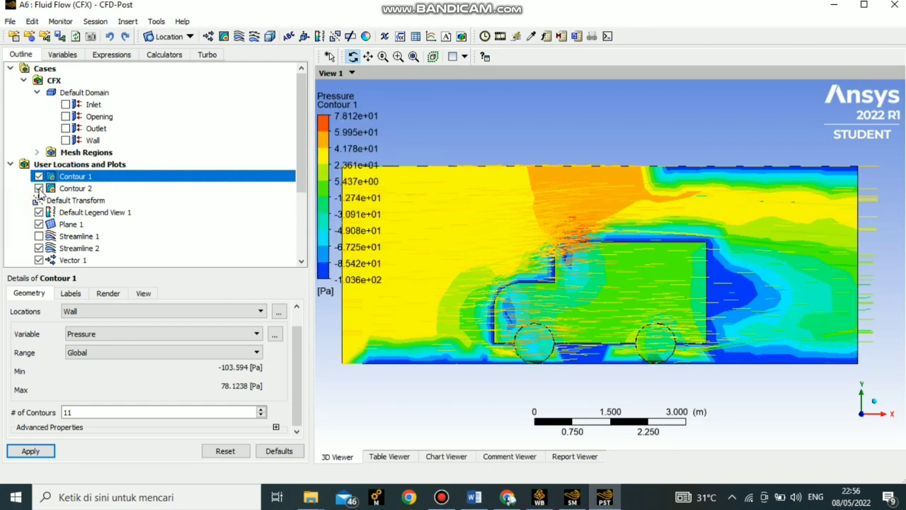
Step: Hide Contour 2, Plane 1 and the legend, keeping Contour 1, Streamline 2 and Vector 1 displayed in the side view
click(38, 189)
click(39, 248)
click(39, 247)
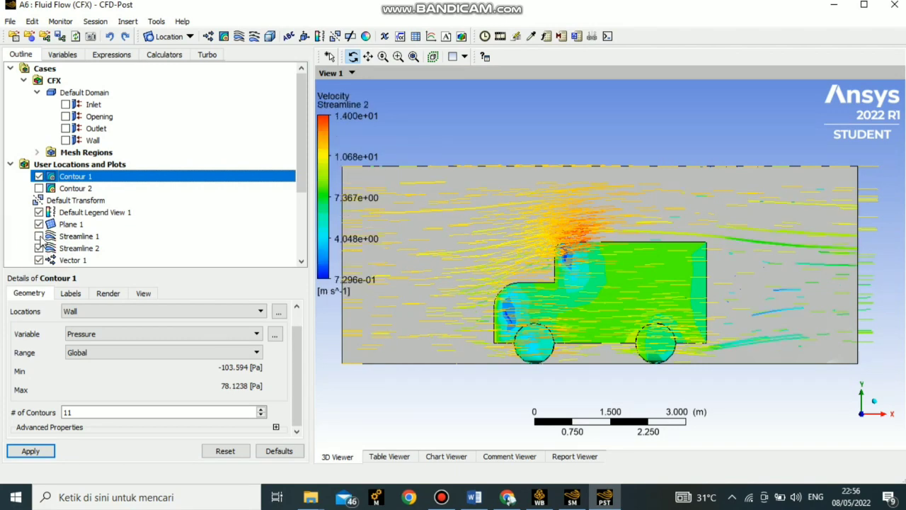
click(39, 236)
click(39, 223)
click(39, 213)
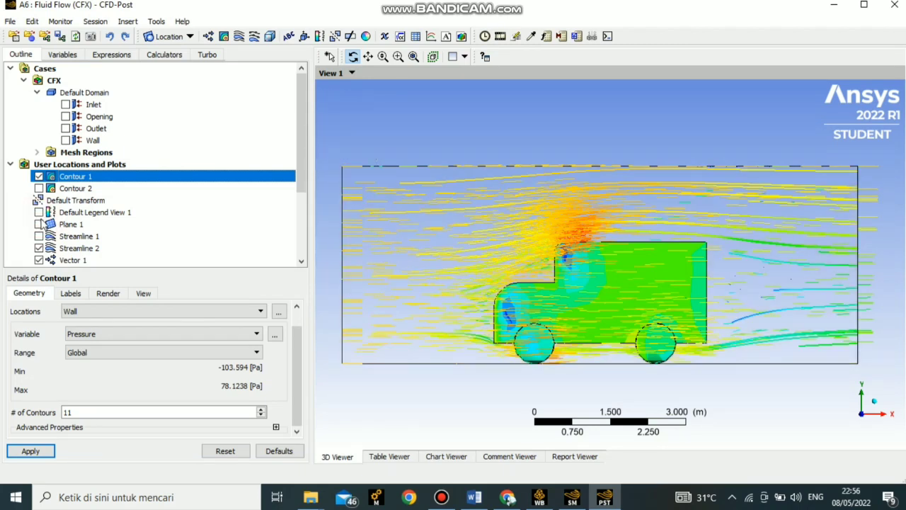
Step: Hide Vector 1 and compare the streamline plots, leaving only Streamline 2 displayed with Contour 1
click(39, 248)
click(39, 248)
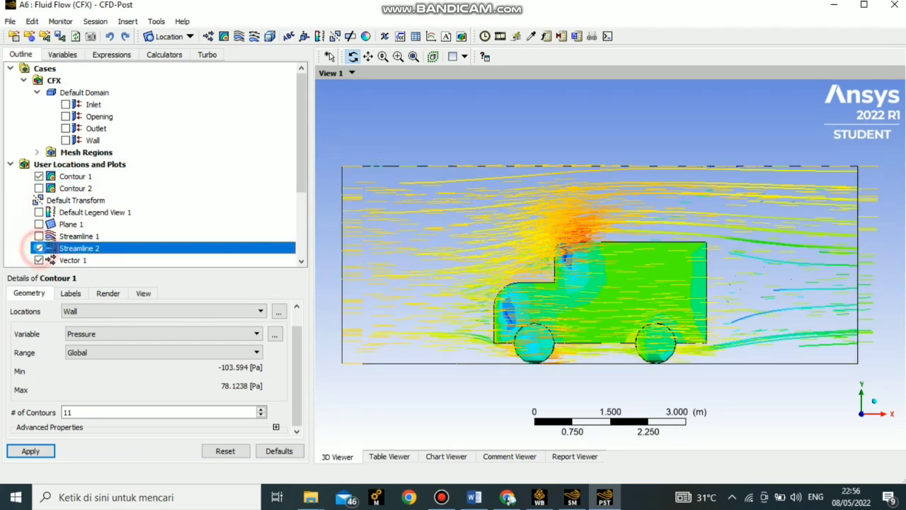
click(39, 260)
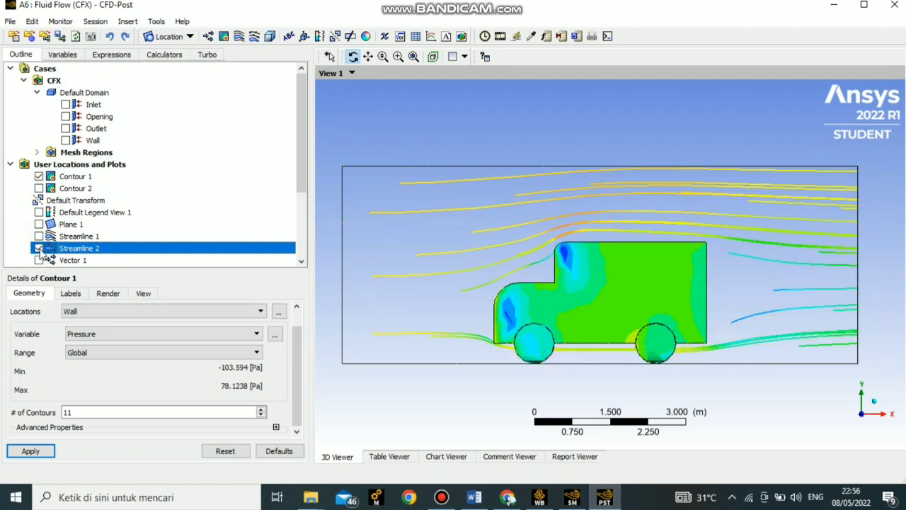
click(39, 236)
click(39, 237)
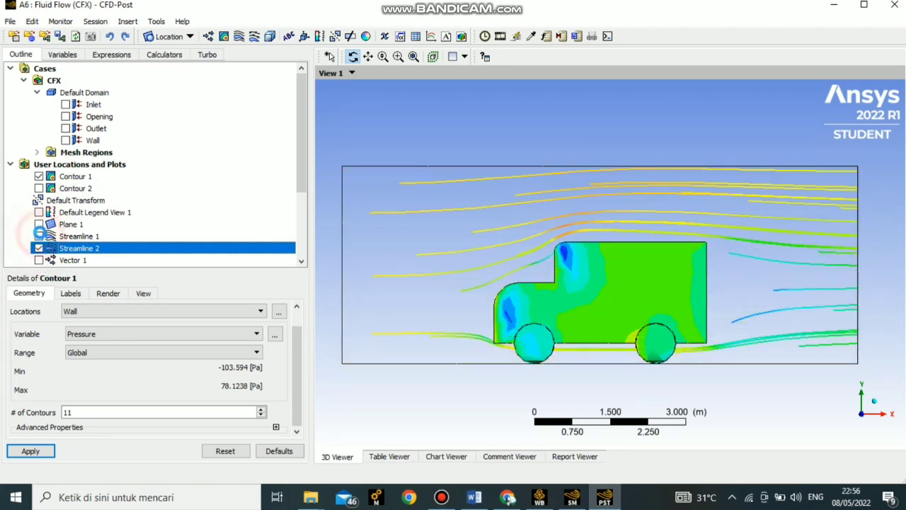
Step: Turn the legend back on and compare Contour 1 and Contour 2, leaving only the Contour 1 pressure plot with Streamline 2
click(39, 212)
click(39, 188)
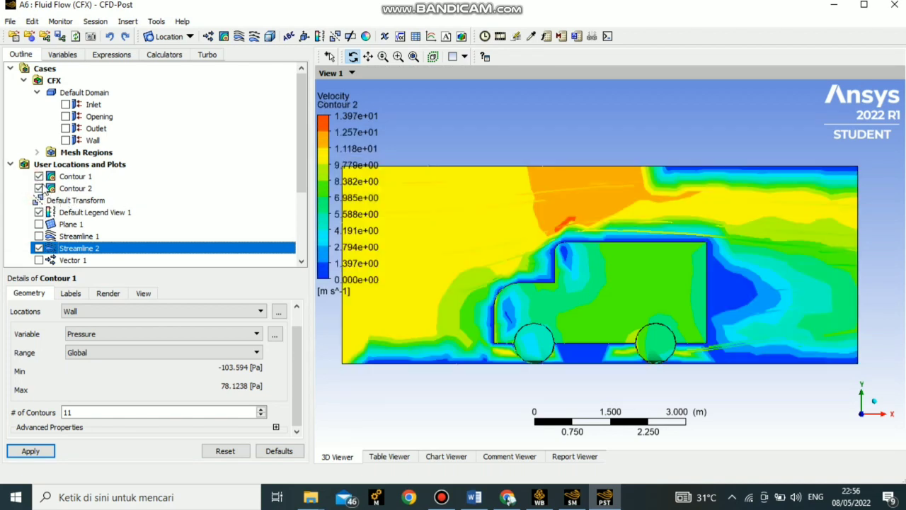
click(38, 176)
click(39, 176)
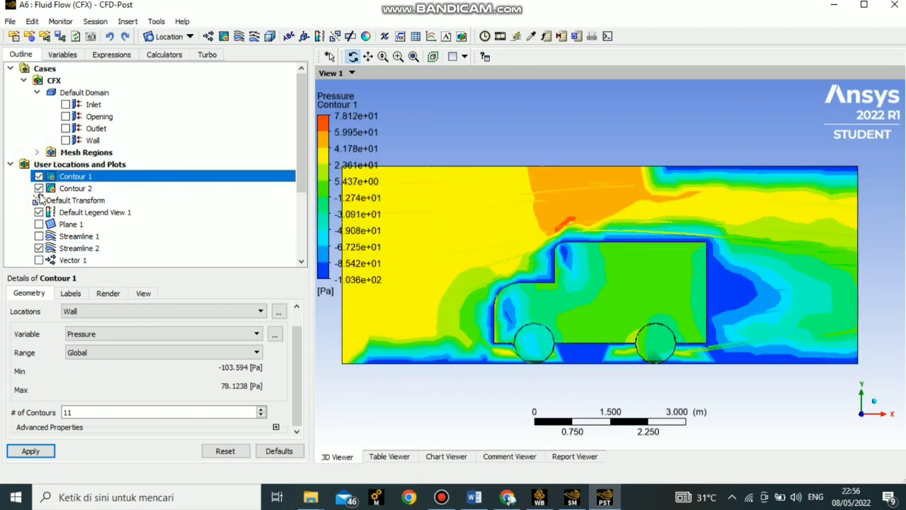
click(39, 189)
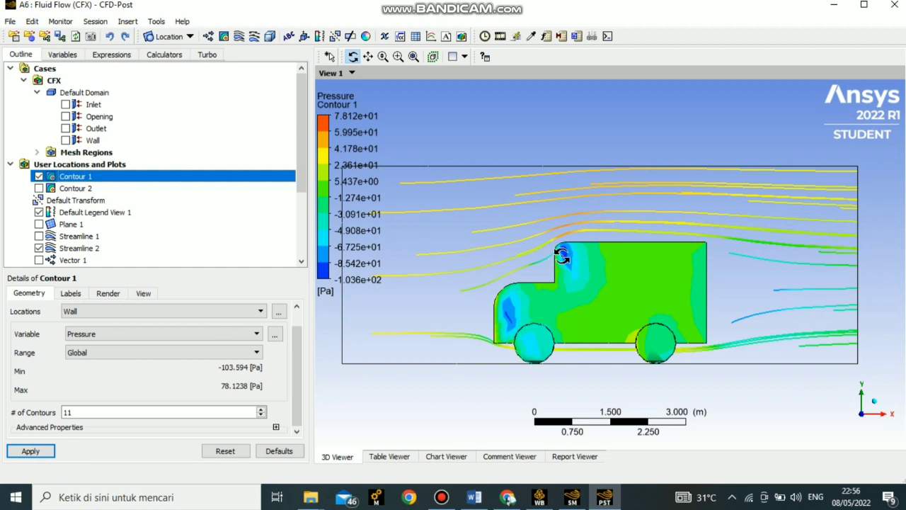
Step: Examine the Contour 1 pressure distribution and Streamline 2 in side, bottom, front and isometric views of the truck
scroll(561, 255, up, 3)
scroll(561, 257, down, 1)
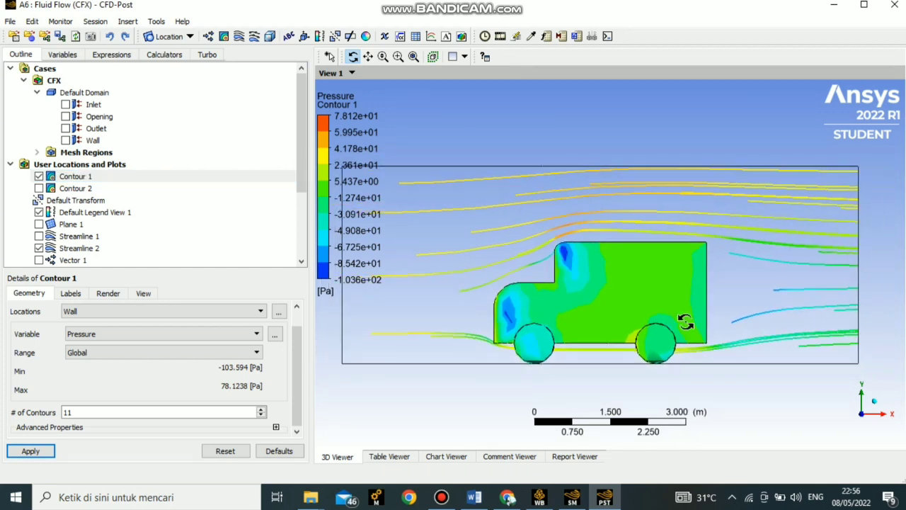
click(860, 423)
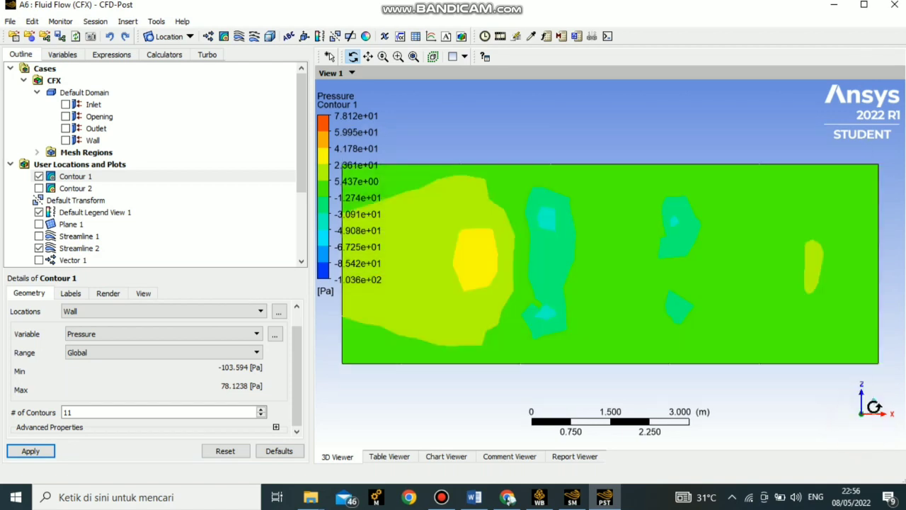
click(876, 398)
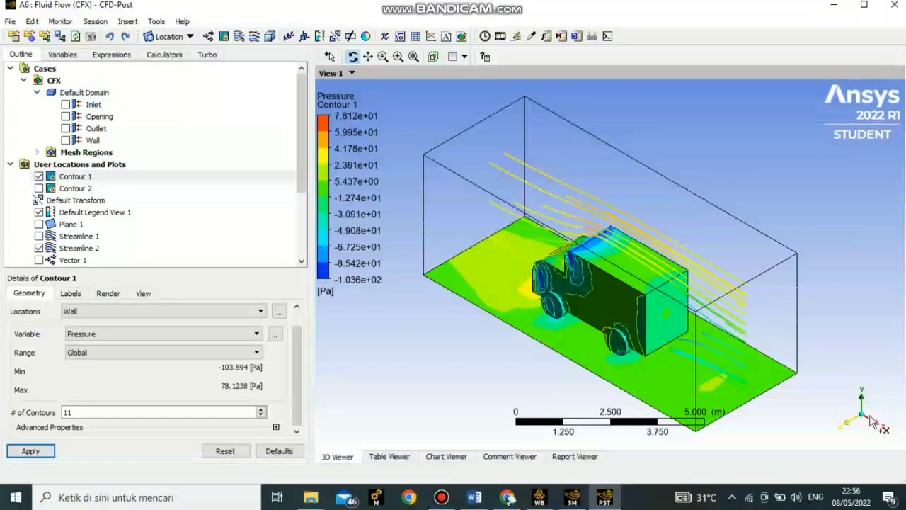
click(870, 423)
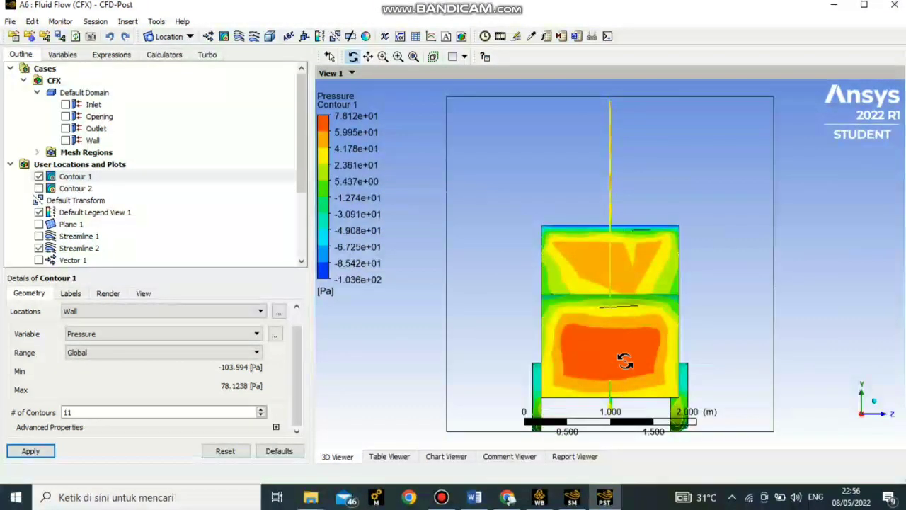
click(878, 405)
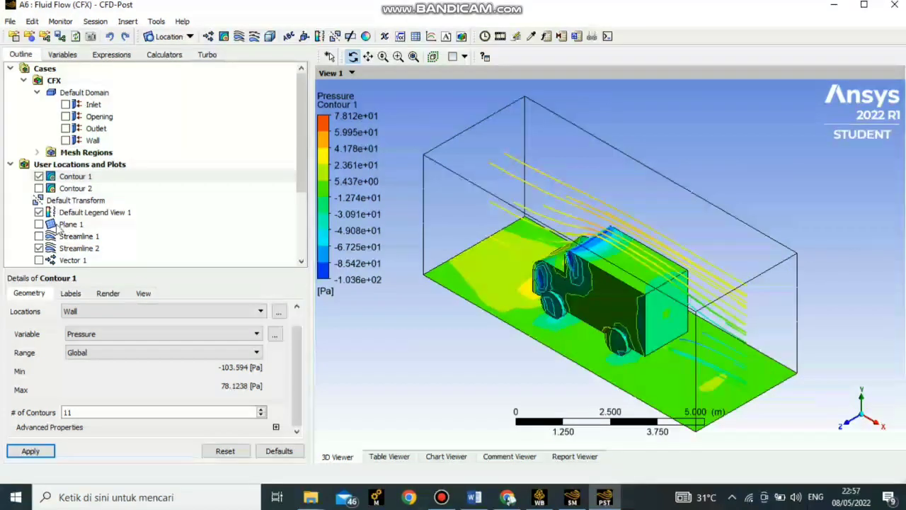
Step: Display Plane 1, Streamline 1 and Contour 2 together with Contour 1 and Streamline 2
click(39, 224)
click(38, 236)
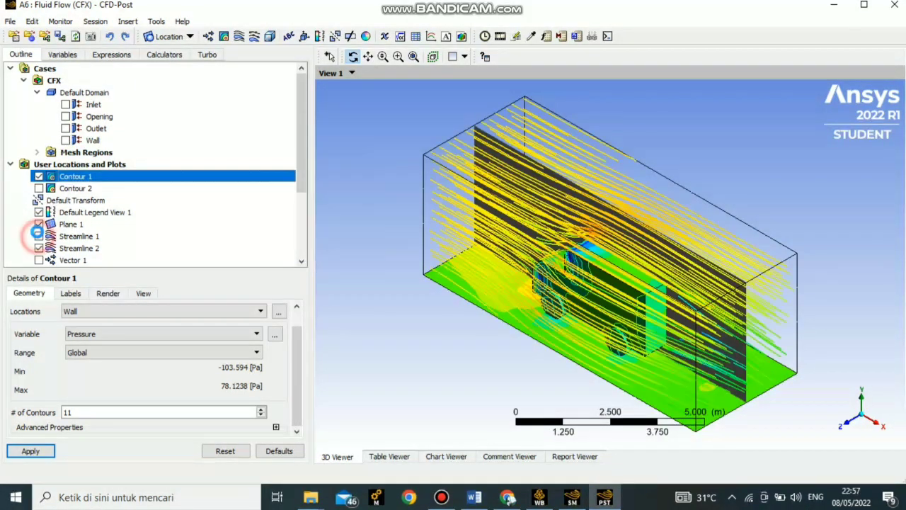
click(39, 189)
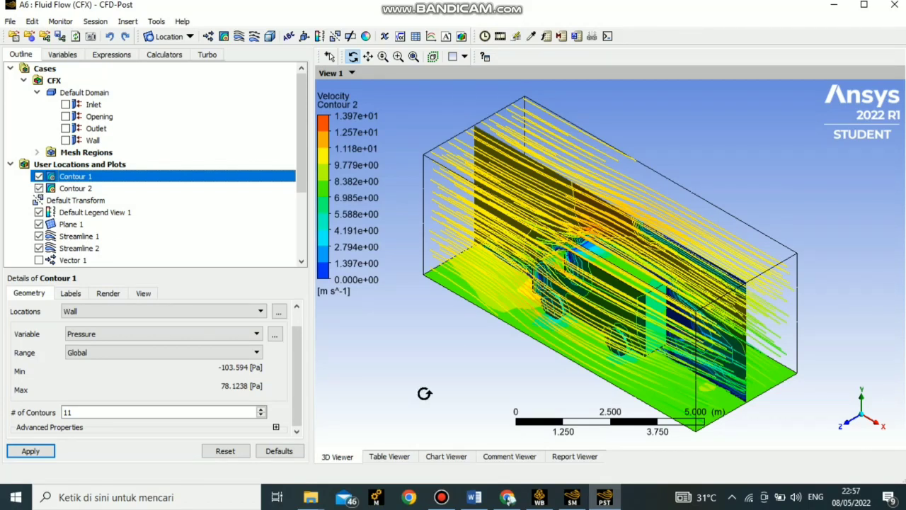
Step: Examine the combined contours, plane and streamlines around the truck in isometric, rear and both side views
click(849, 426)
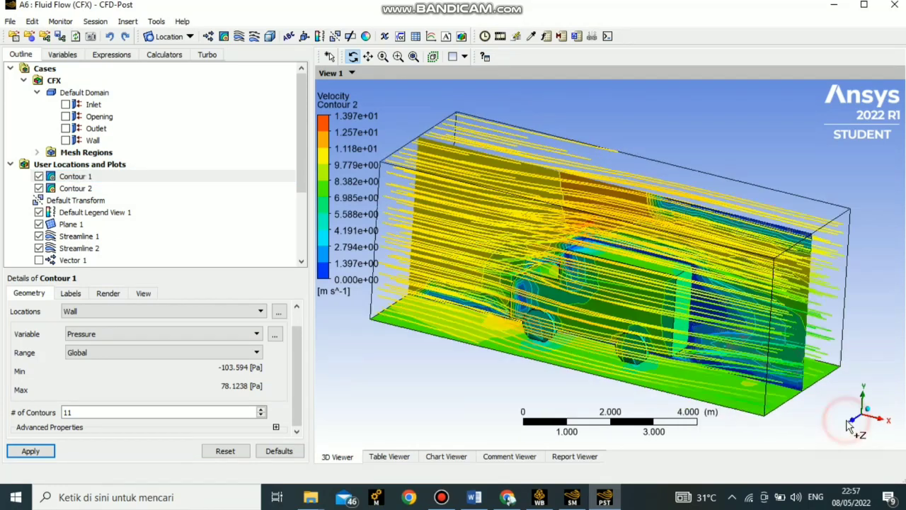
click(853, 426)
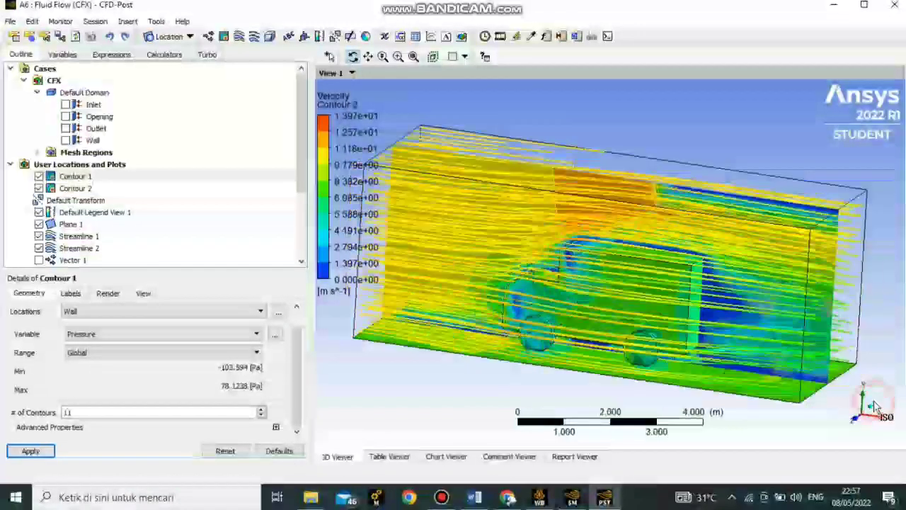
click(853, 424)
click(871, 402)
click(850, 426)
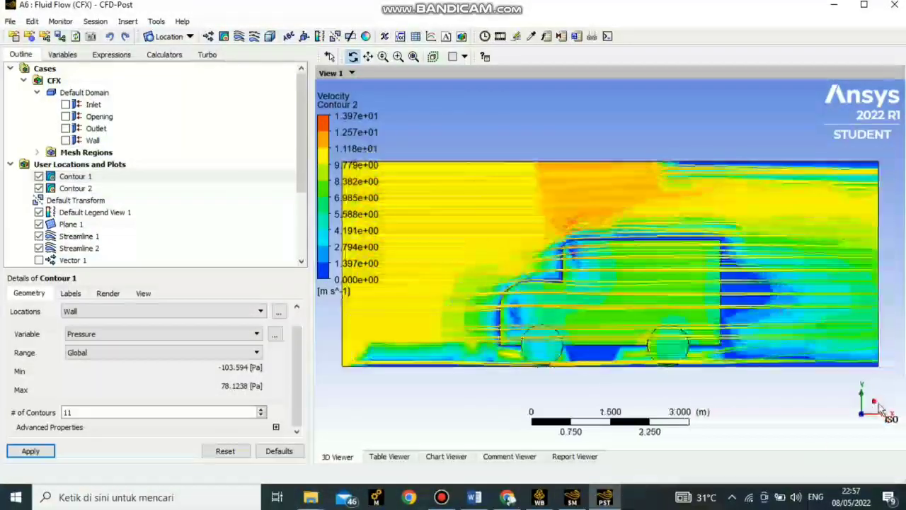
click(882, 415)
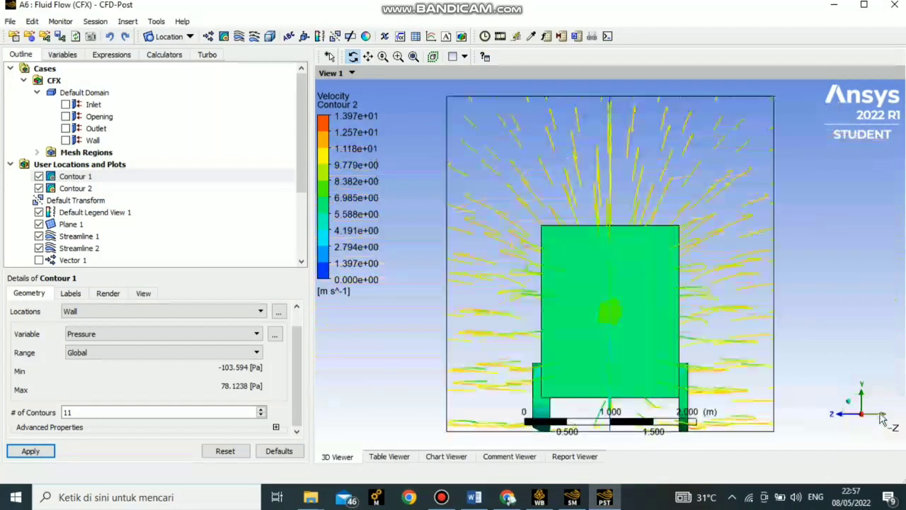
click(883, 417)
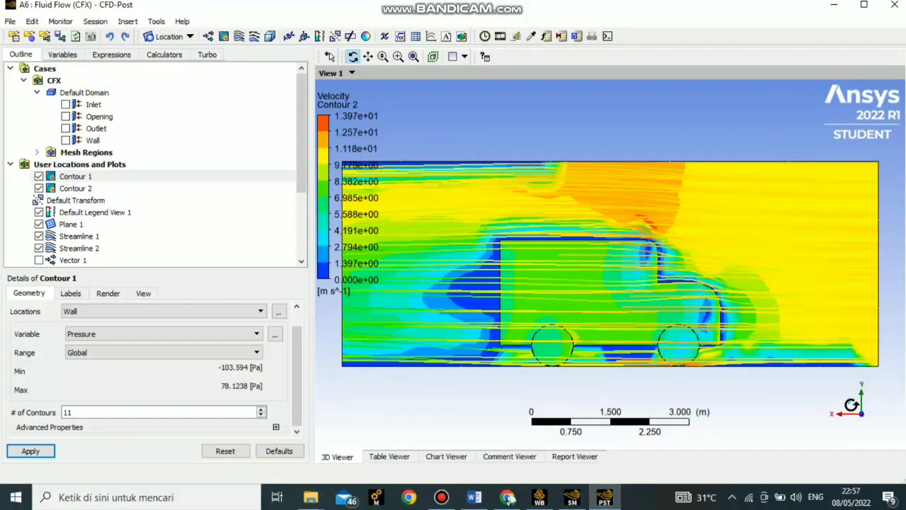
click(864, 418)
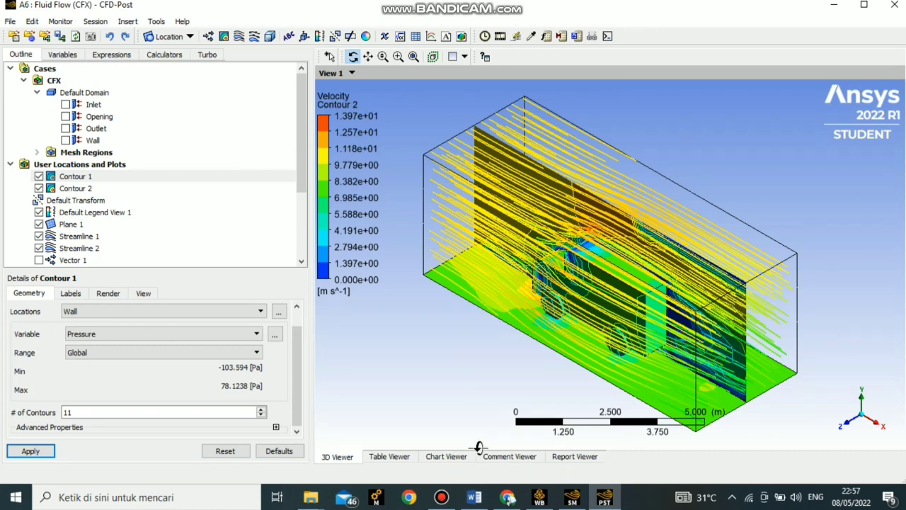
mouse_move(444, 500)
click(453, 450)
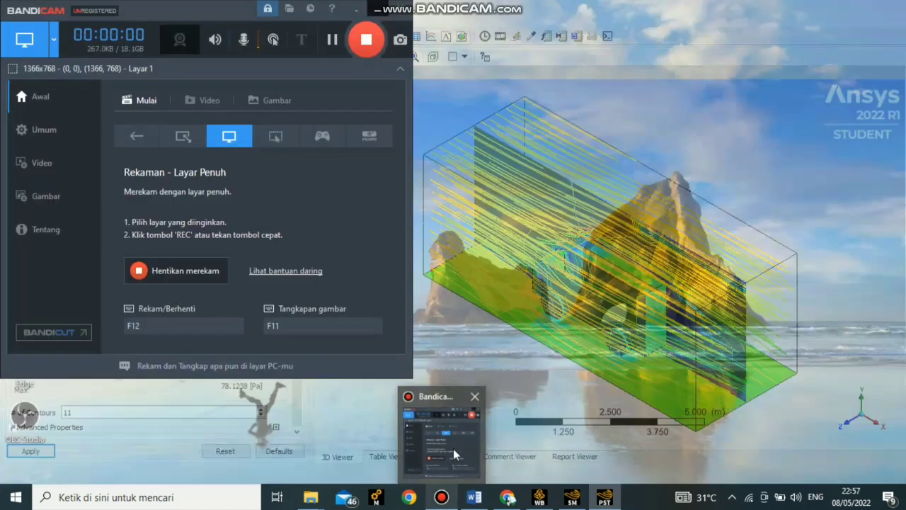